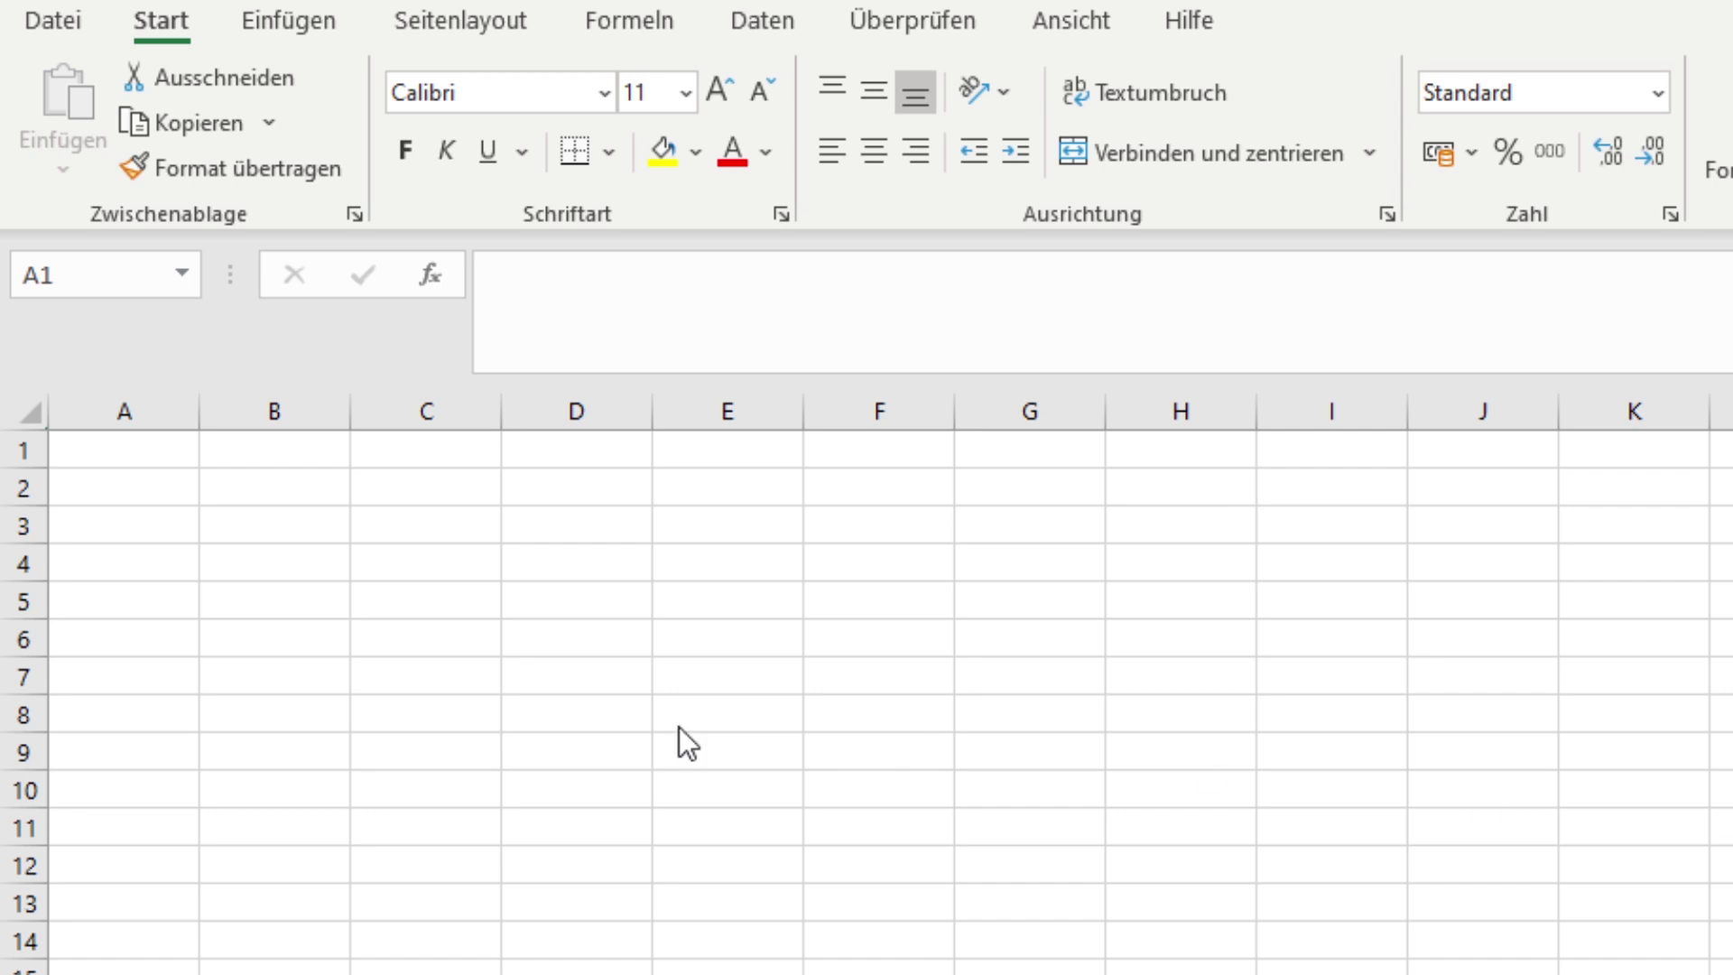
# Select cells A1 and B1 to begin entering 3, 4, 5, 6 in row 1
pyautogui.click(257, 447)
pyautogui.press('Return')
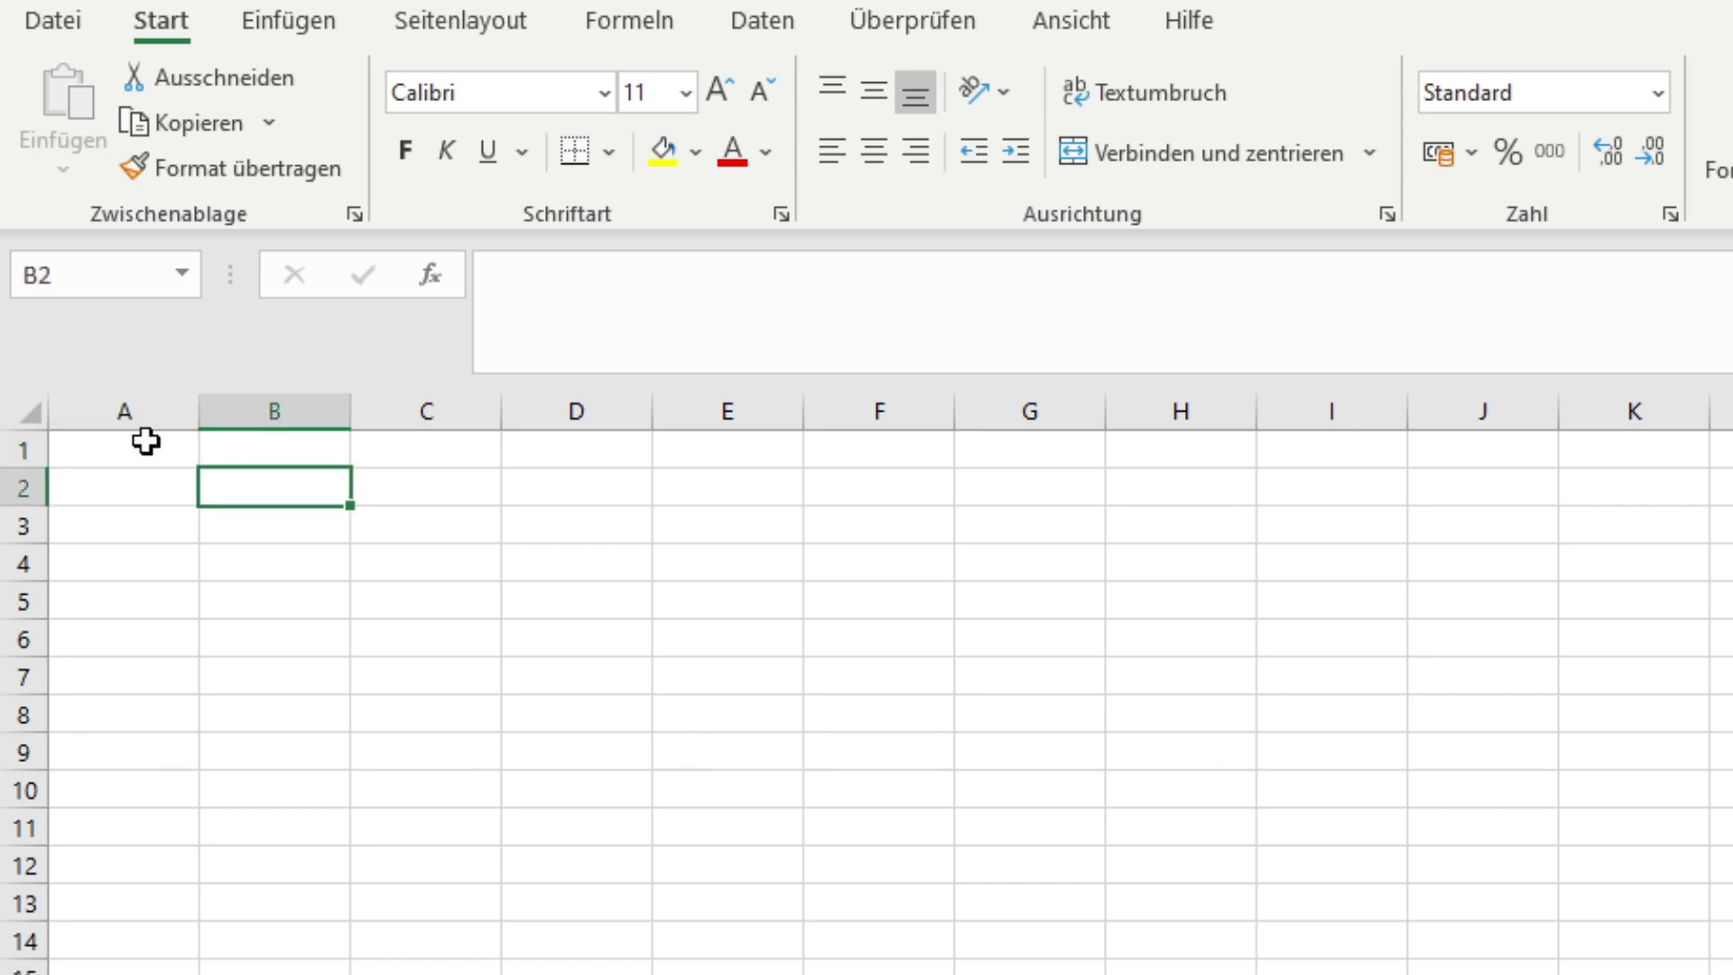
pyautogui.click(128, 451)
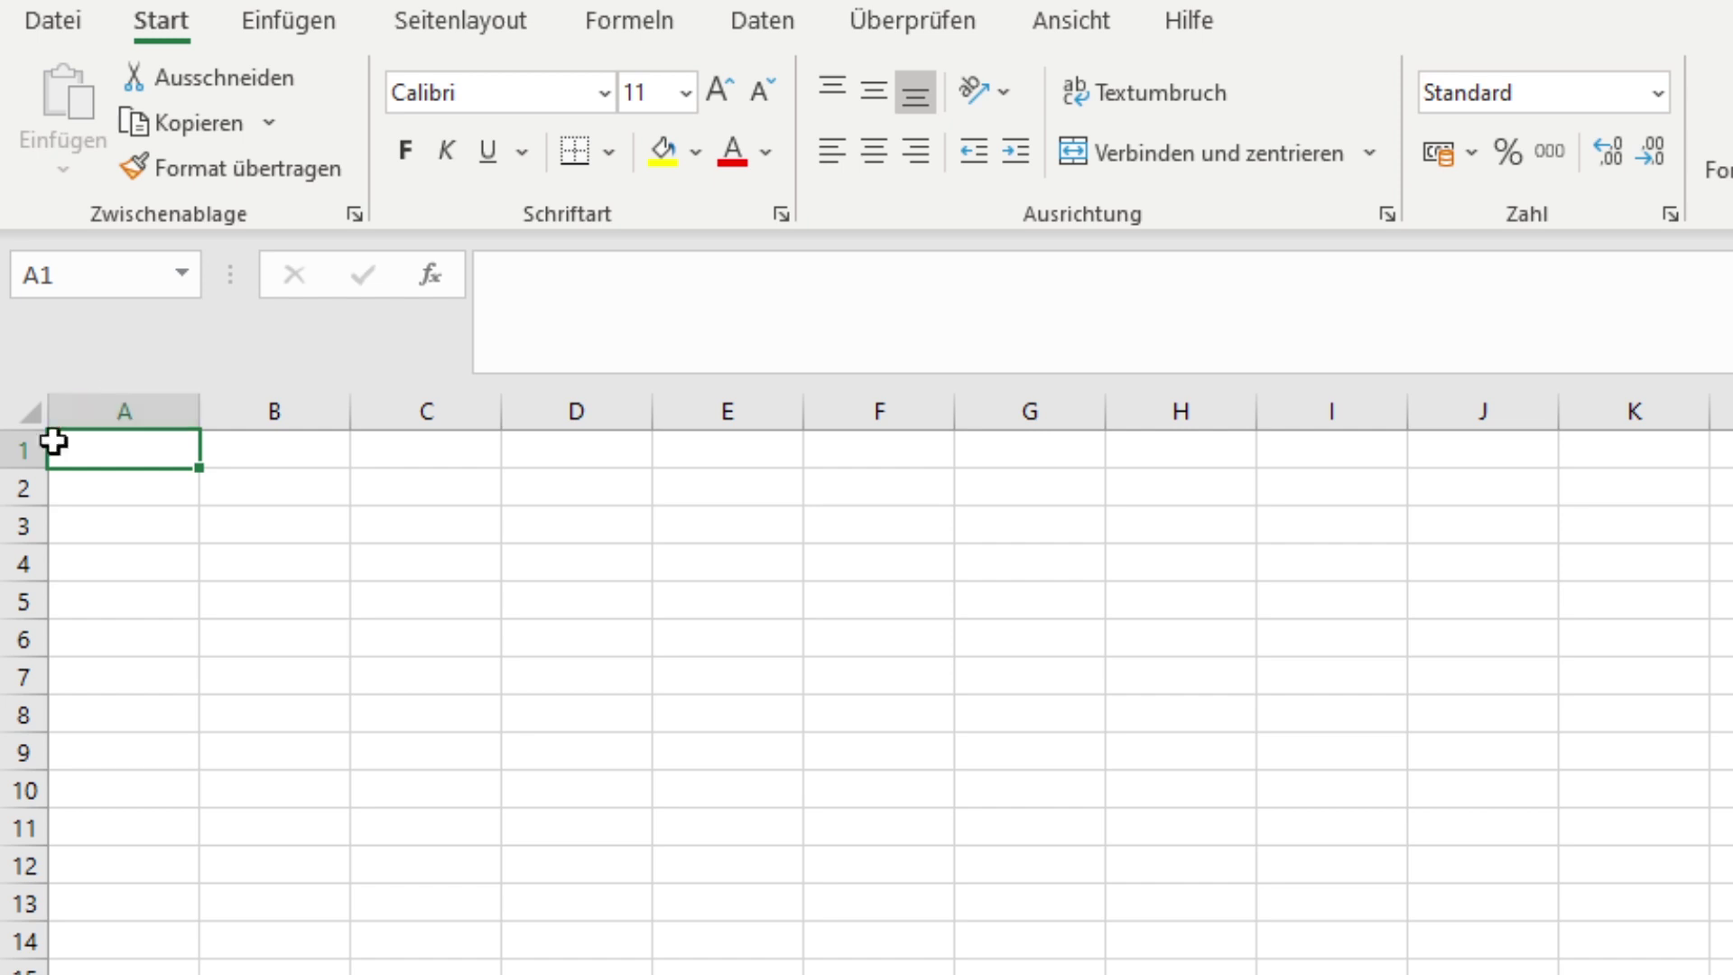
pyautogui.click(318, 436)
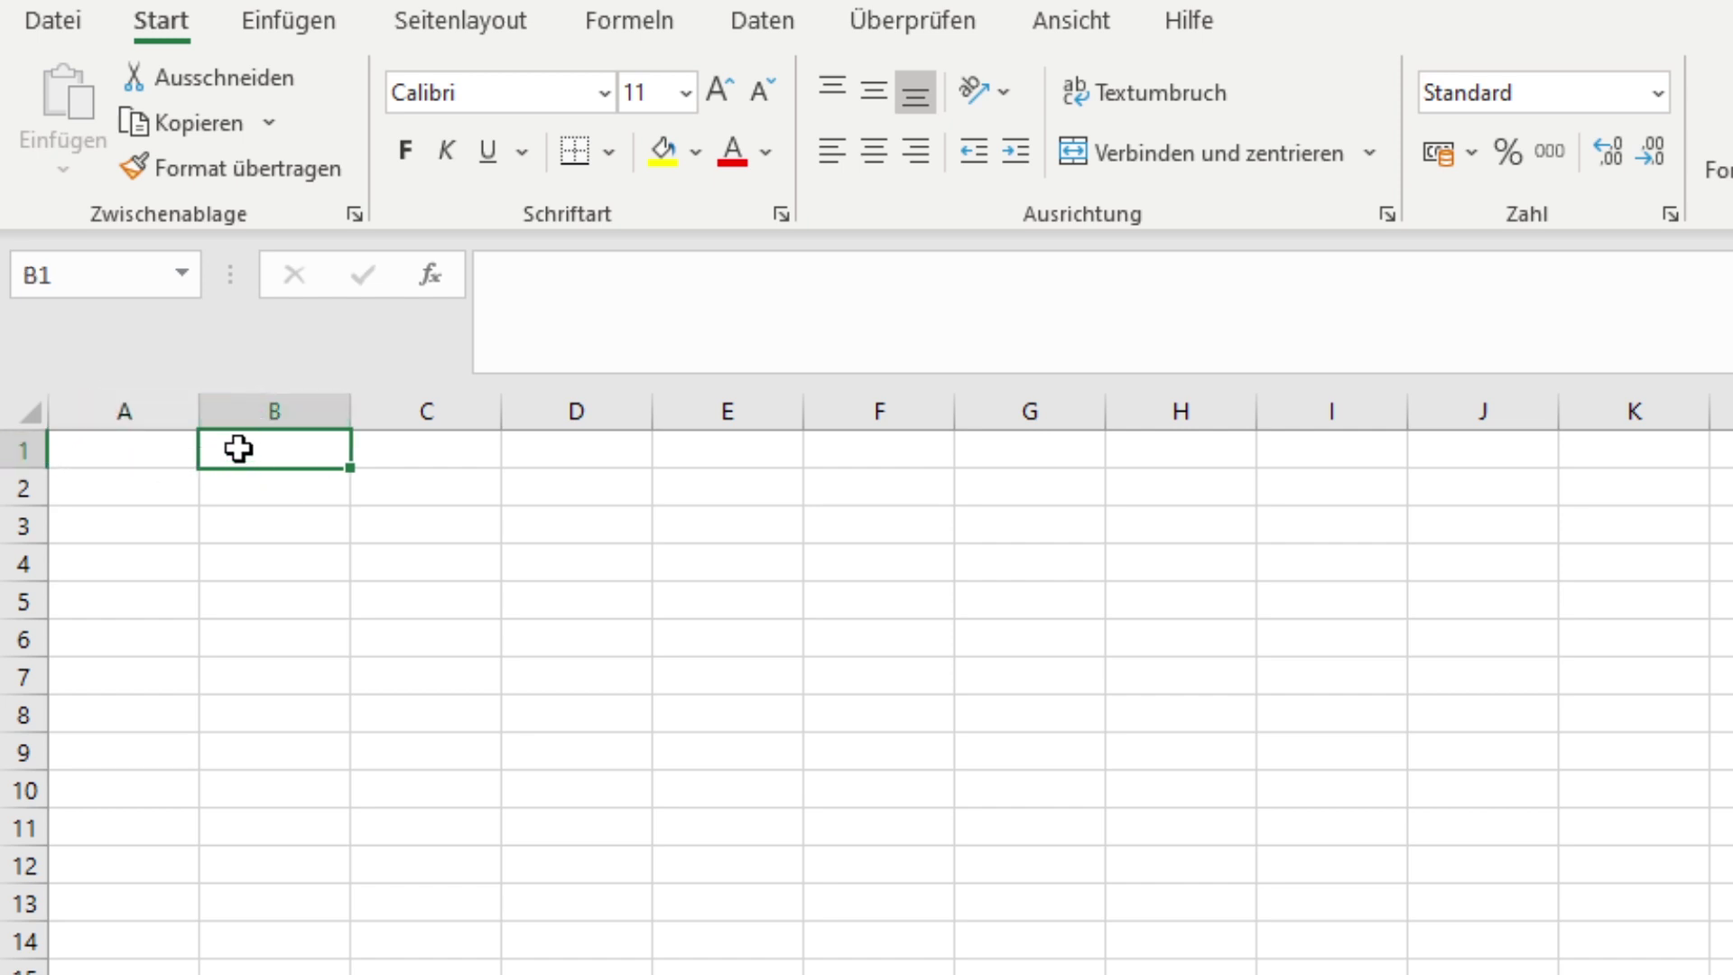
pyautogui.click(126, 454)
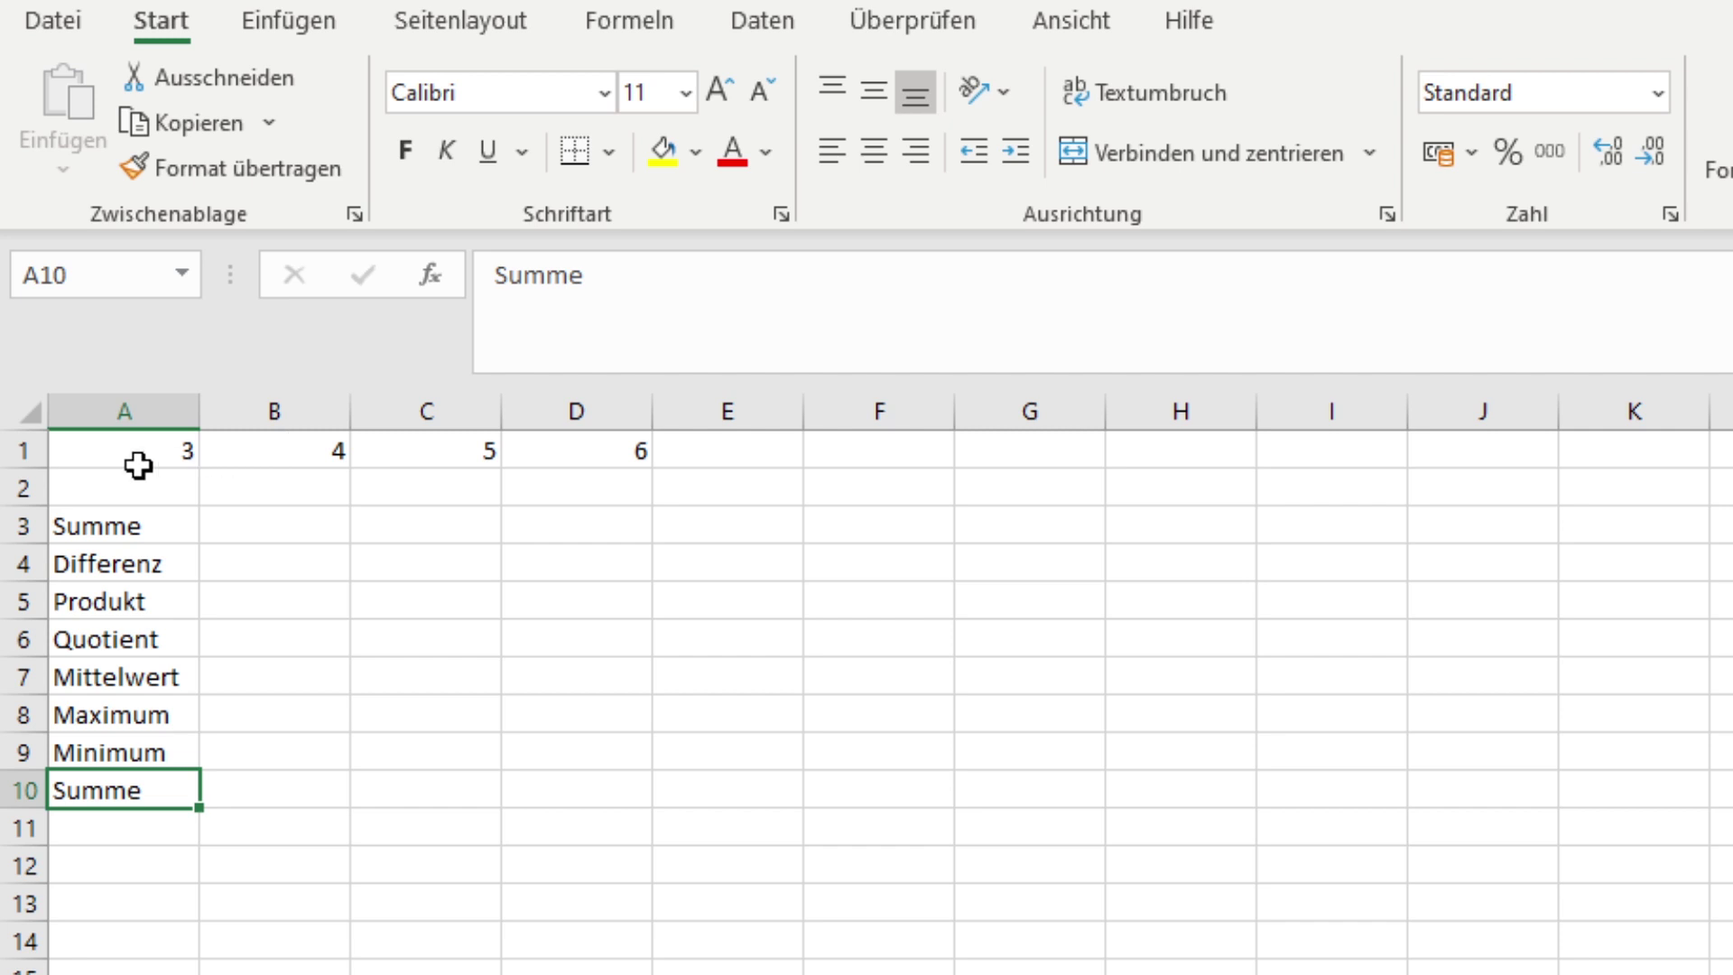
pyautogui.click(138, 463)
pyautogui.moveTo(190, 454); pyautogui.dragTo(562, 459)
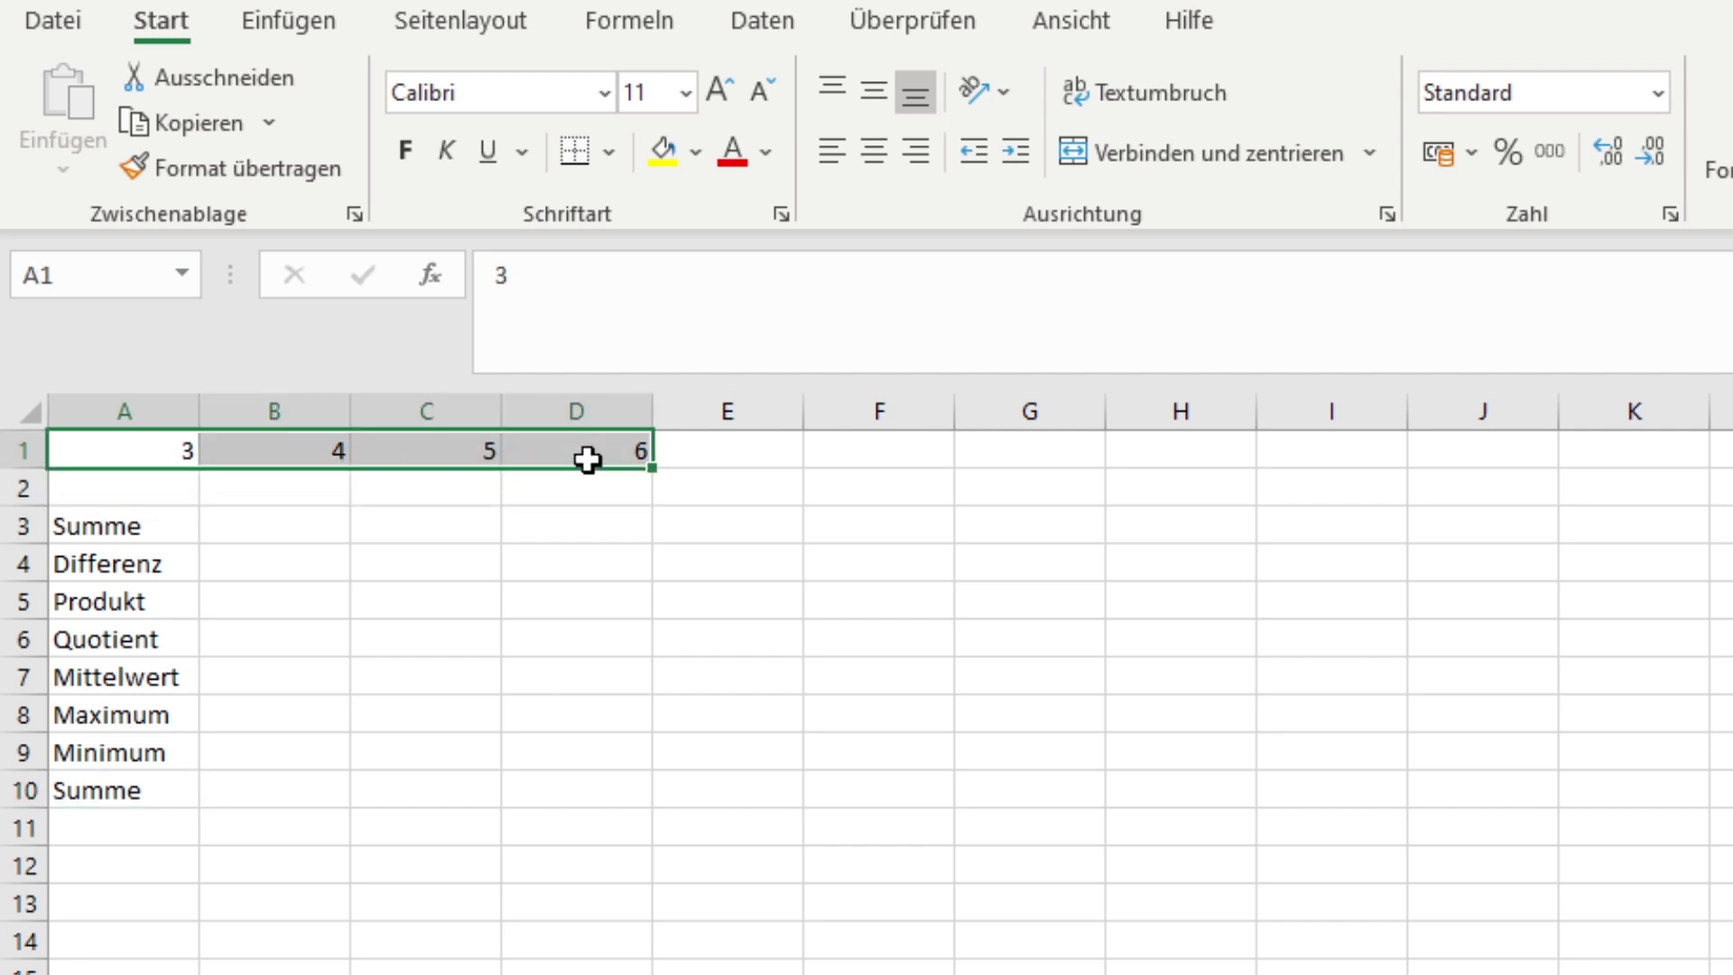
pyautogui.click(127, 453)
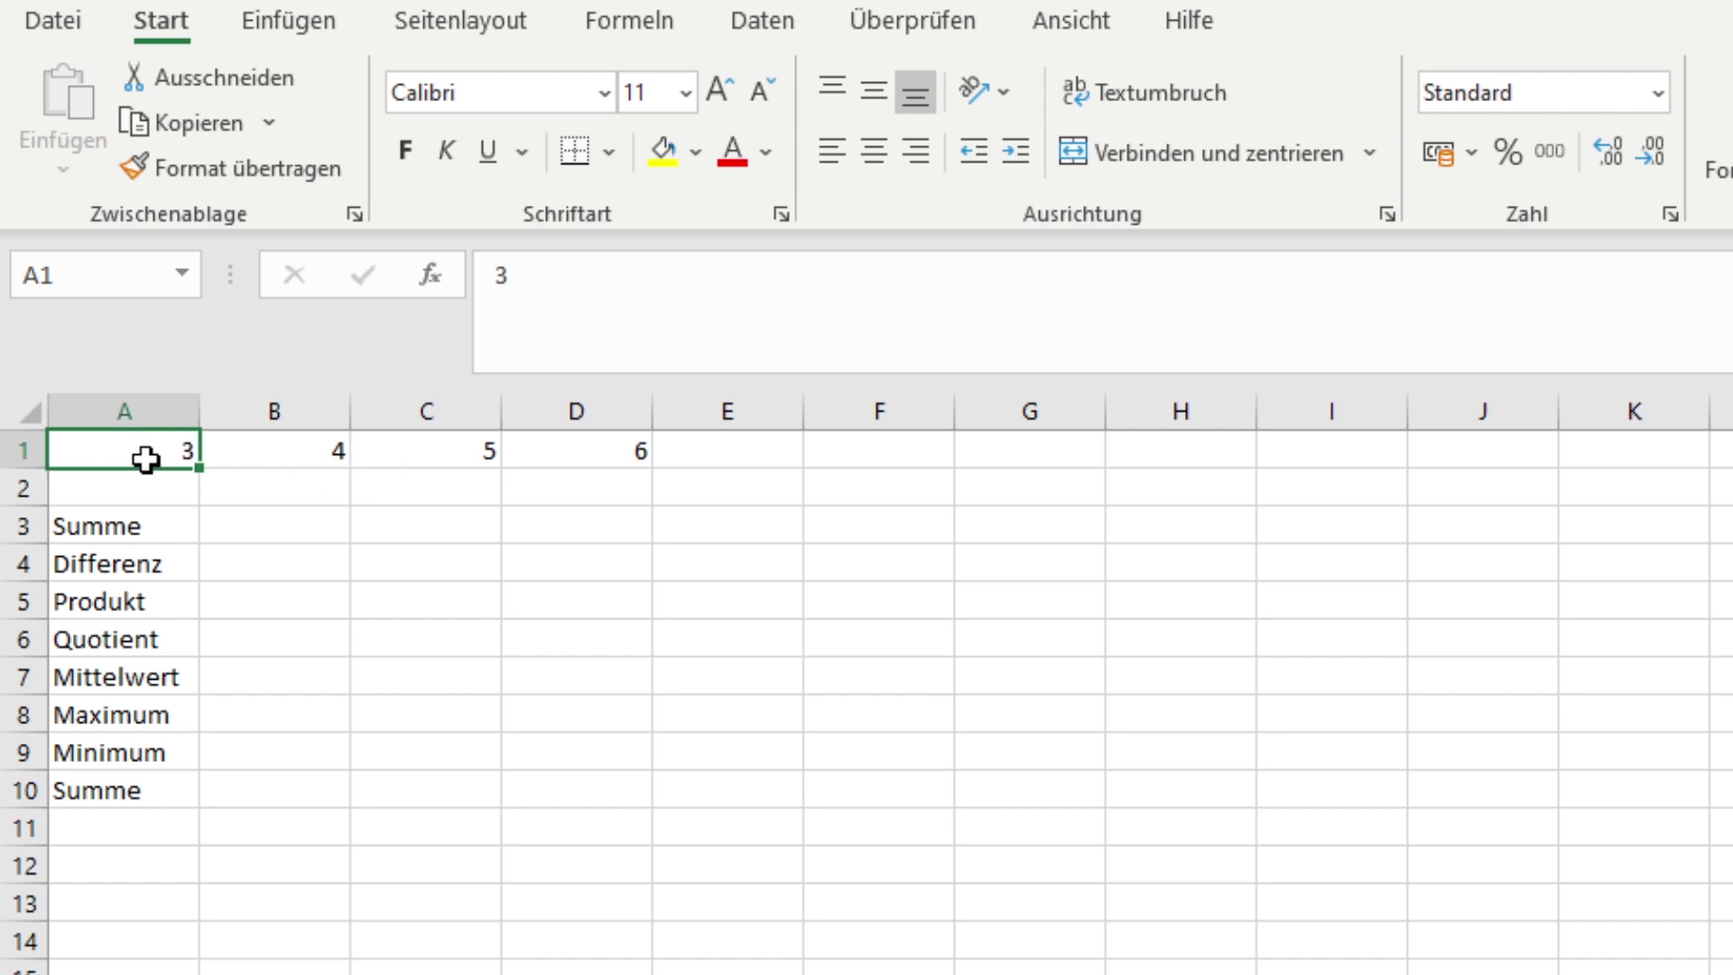
pyautogui.click(311, 448)
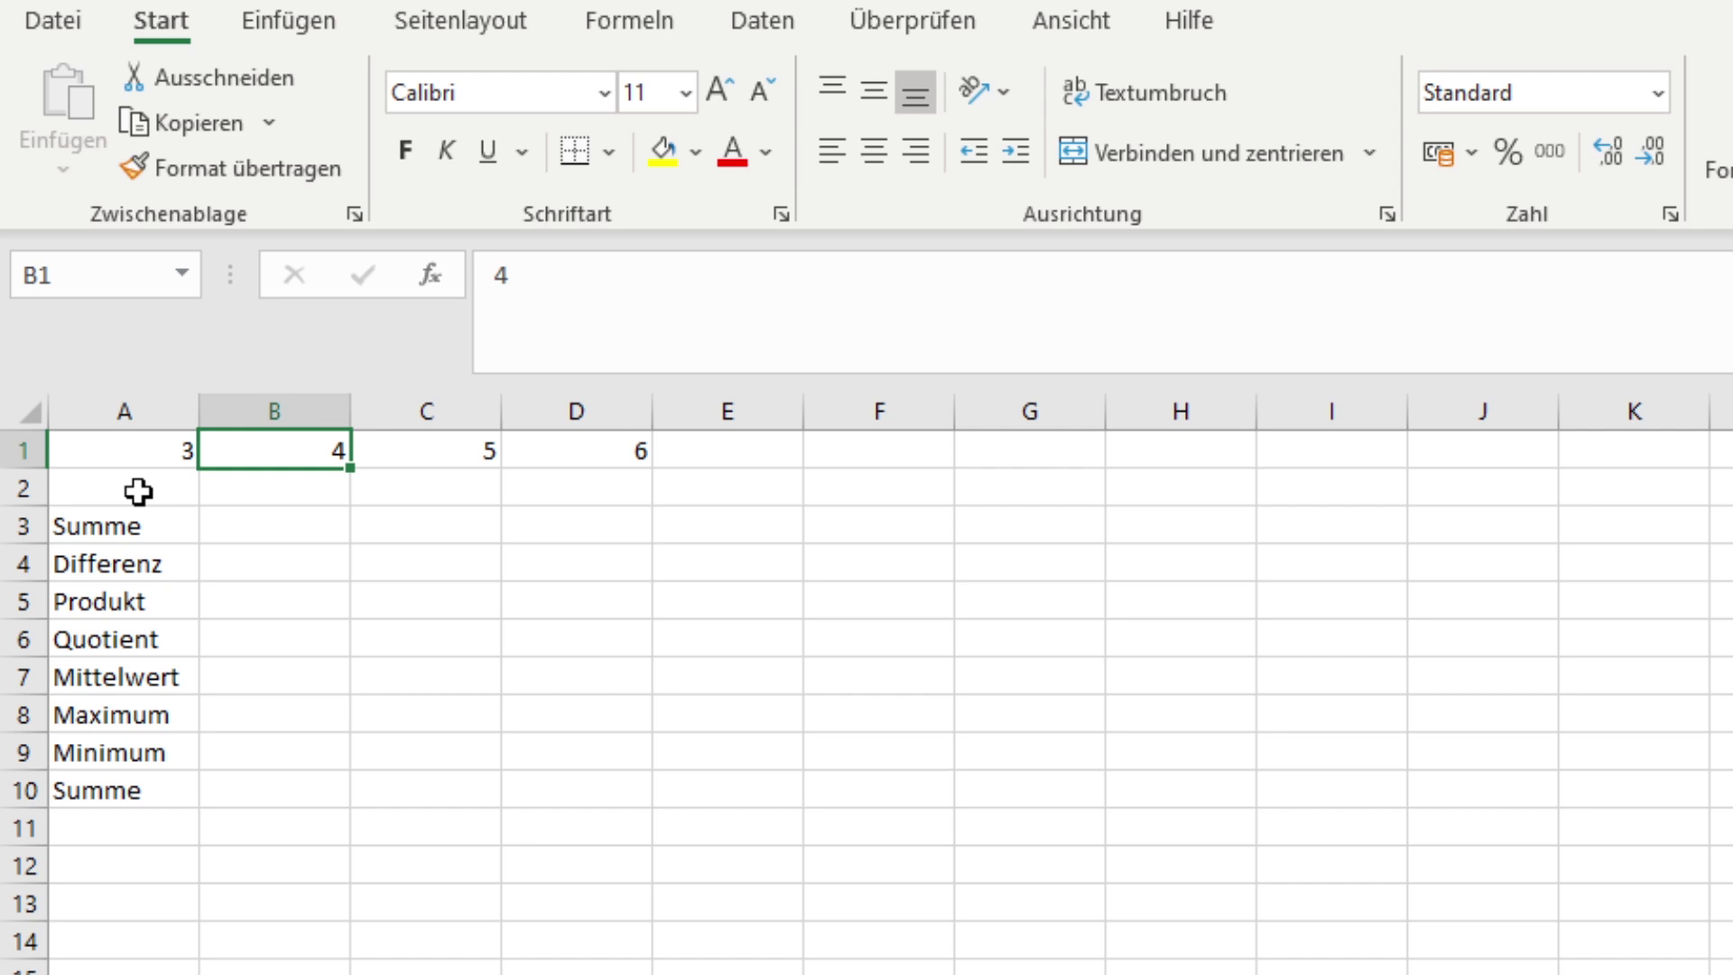
pyautogui.click(138, 492)
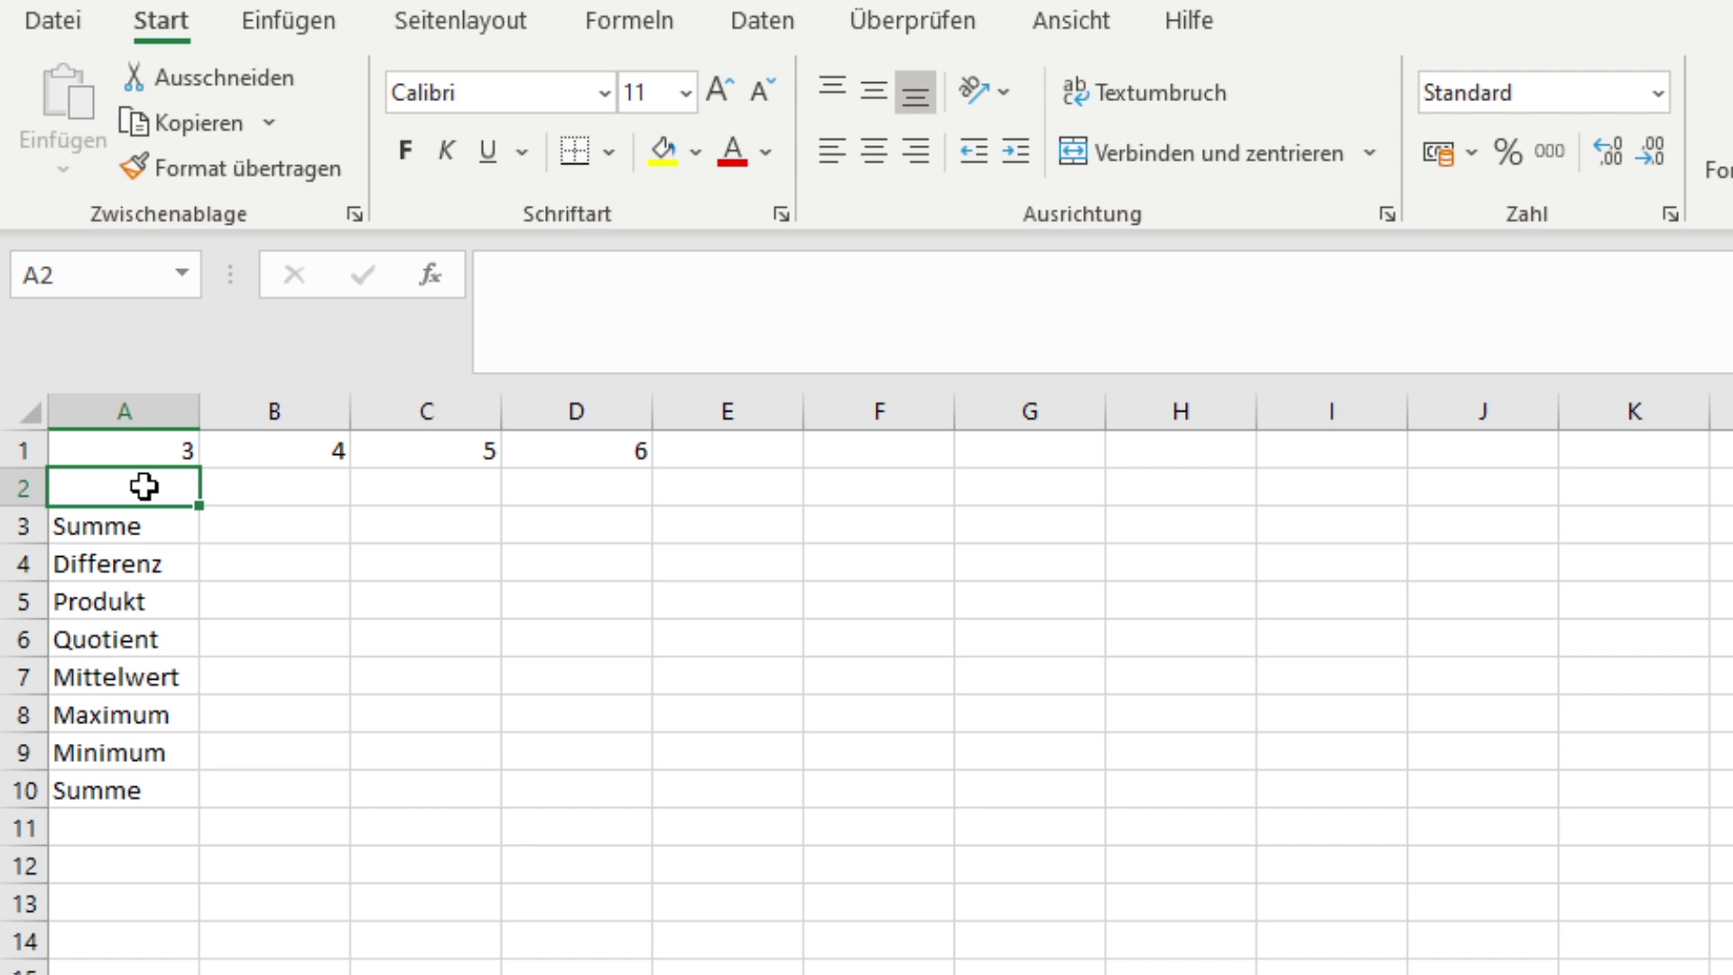
# Replace the typed 7 in A2 with the formula =3+4
pyautogui.write('7')
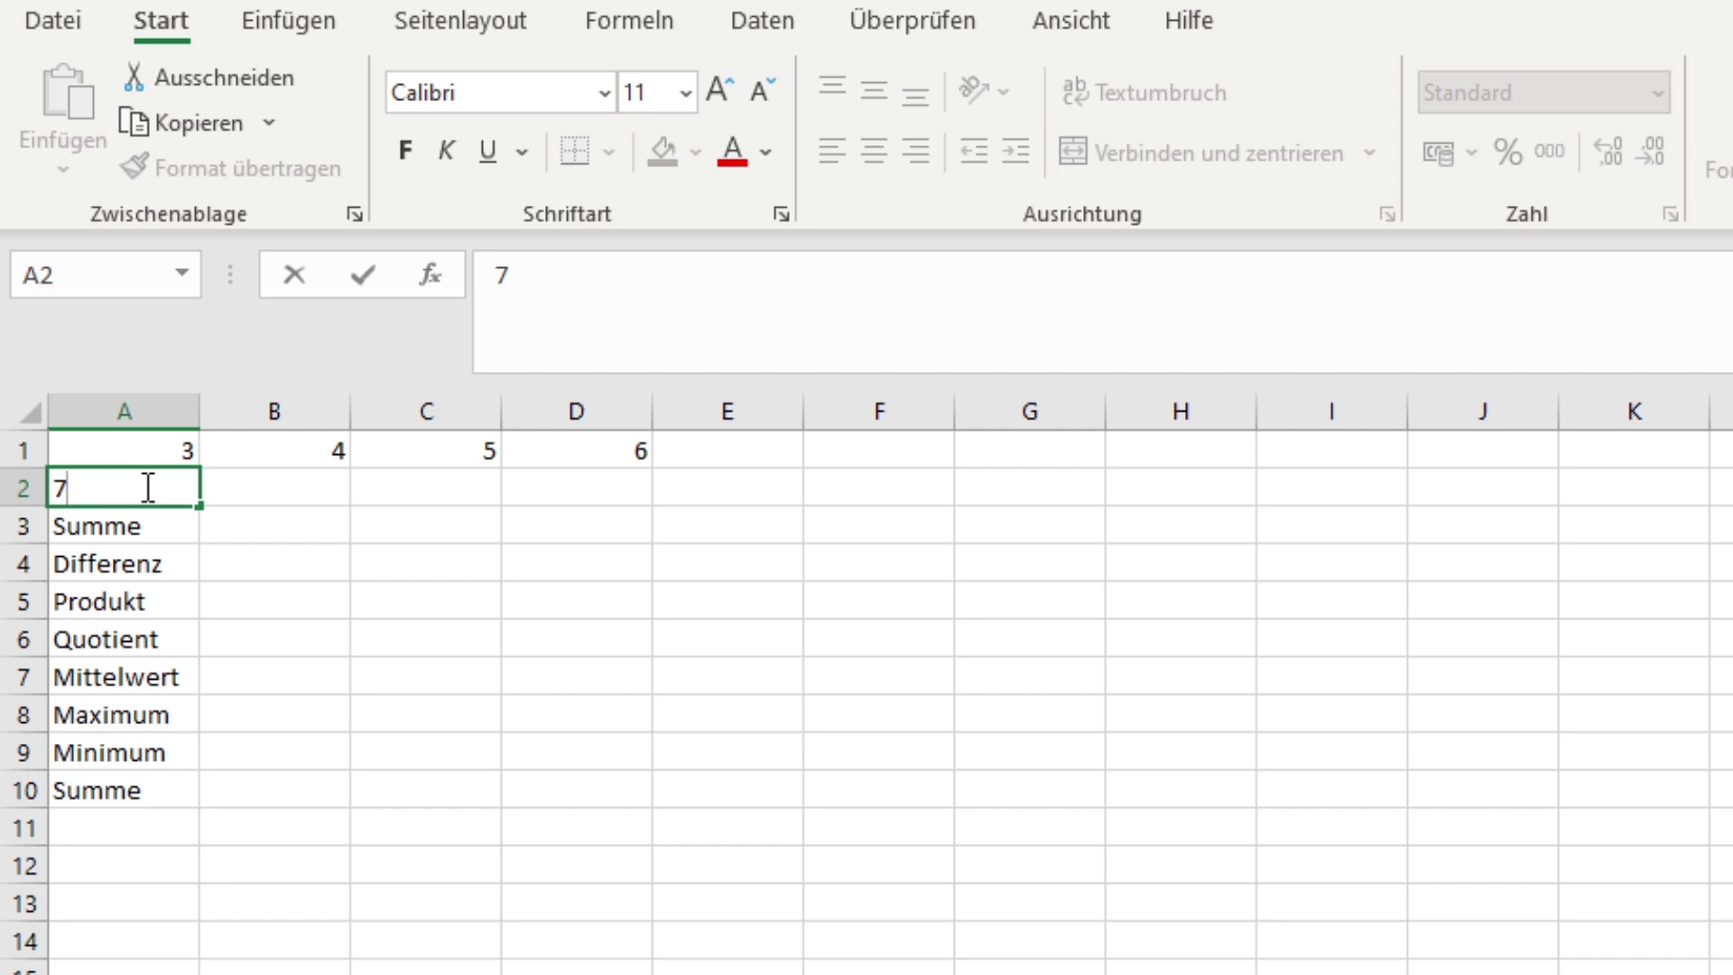
pyautogui.press('BackSpace')
pyautogui.write('=')
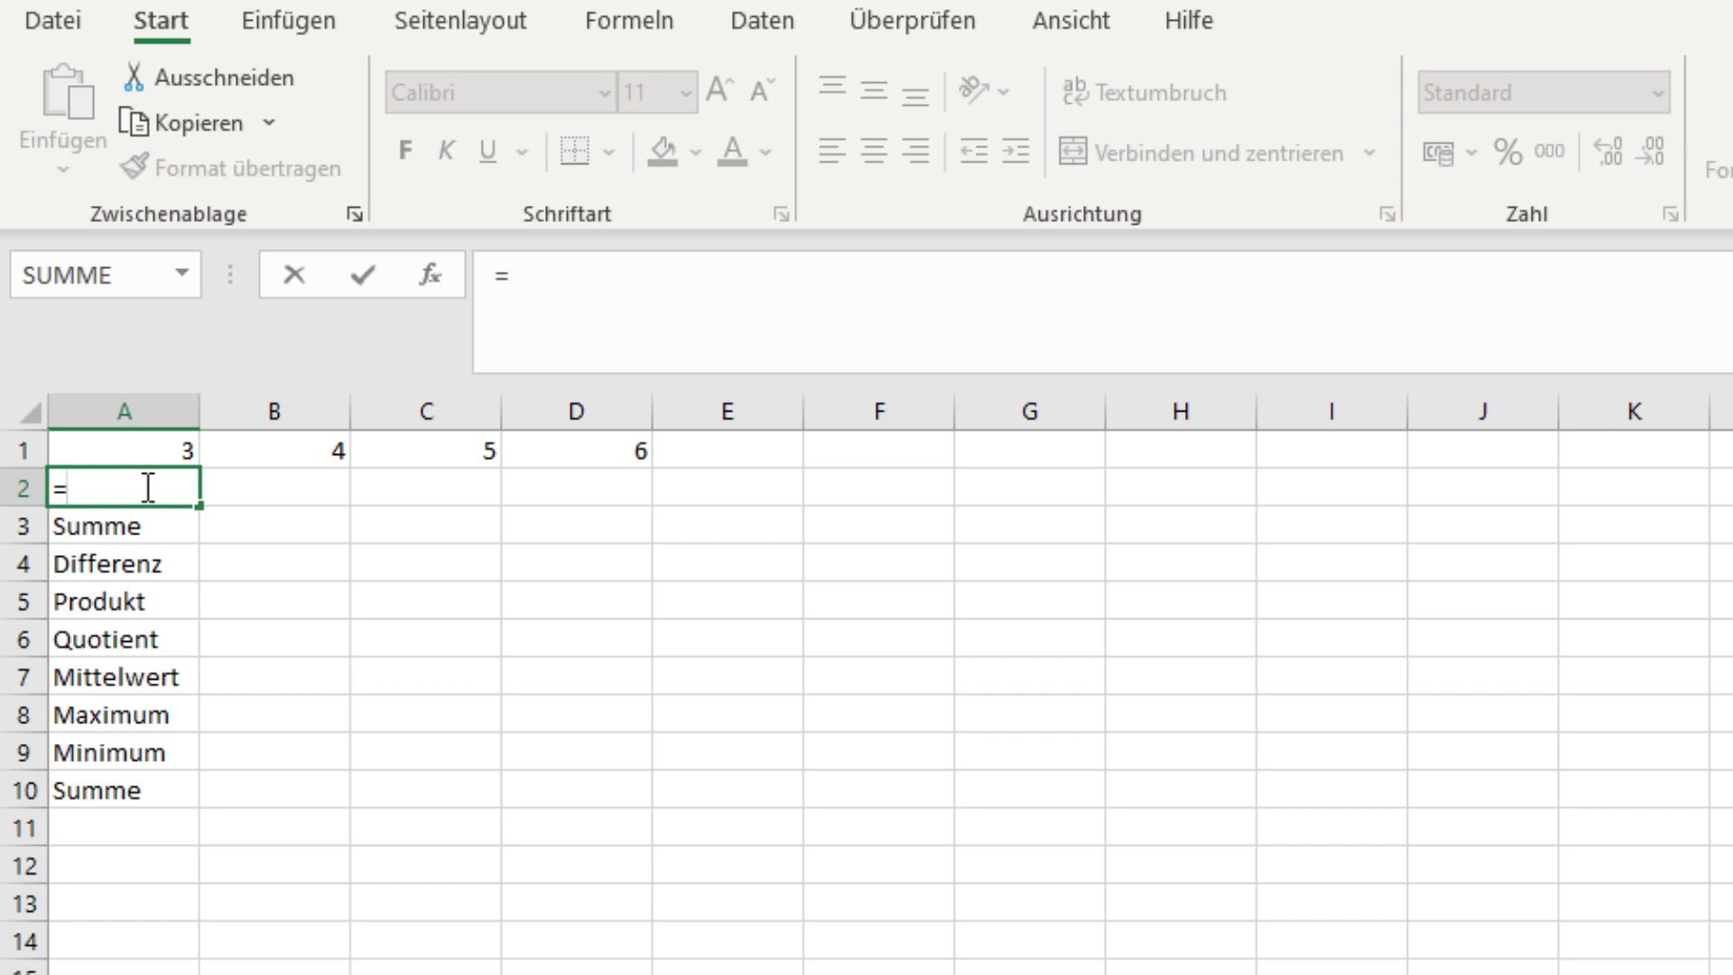
pyautogui.write('3+4')
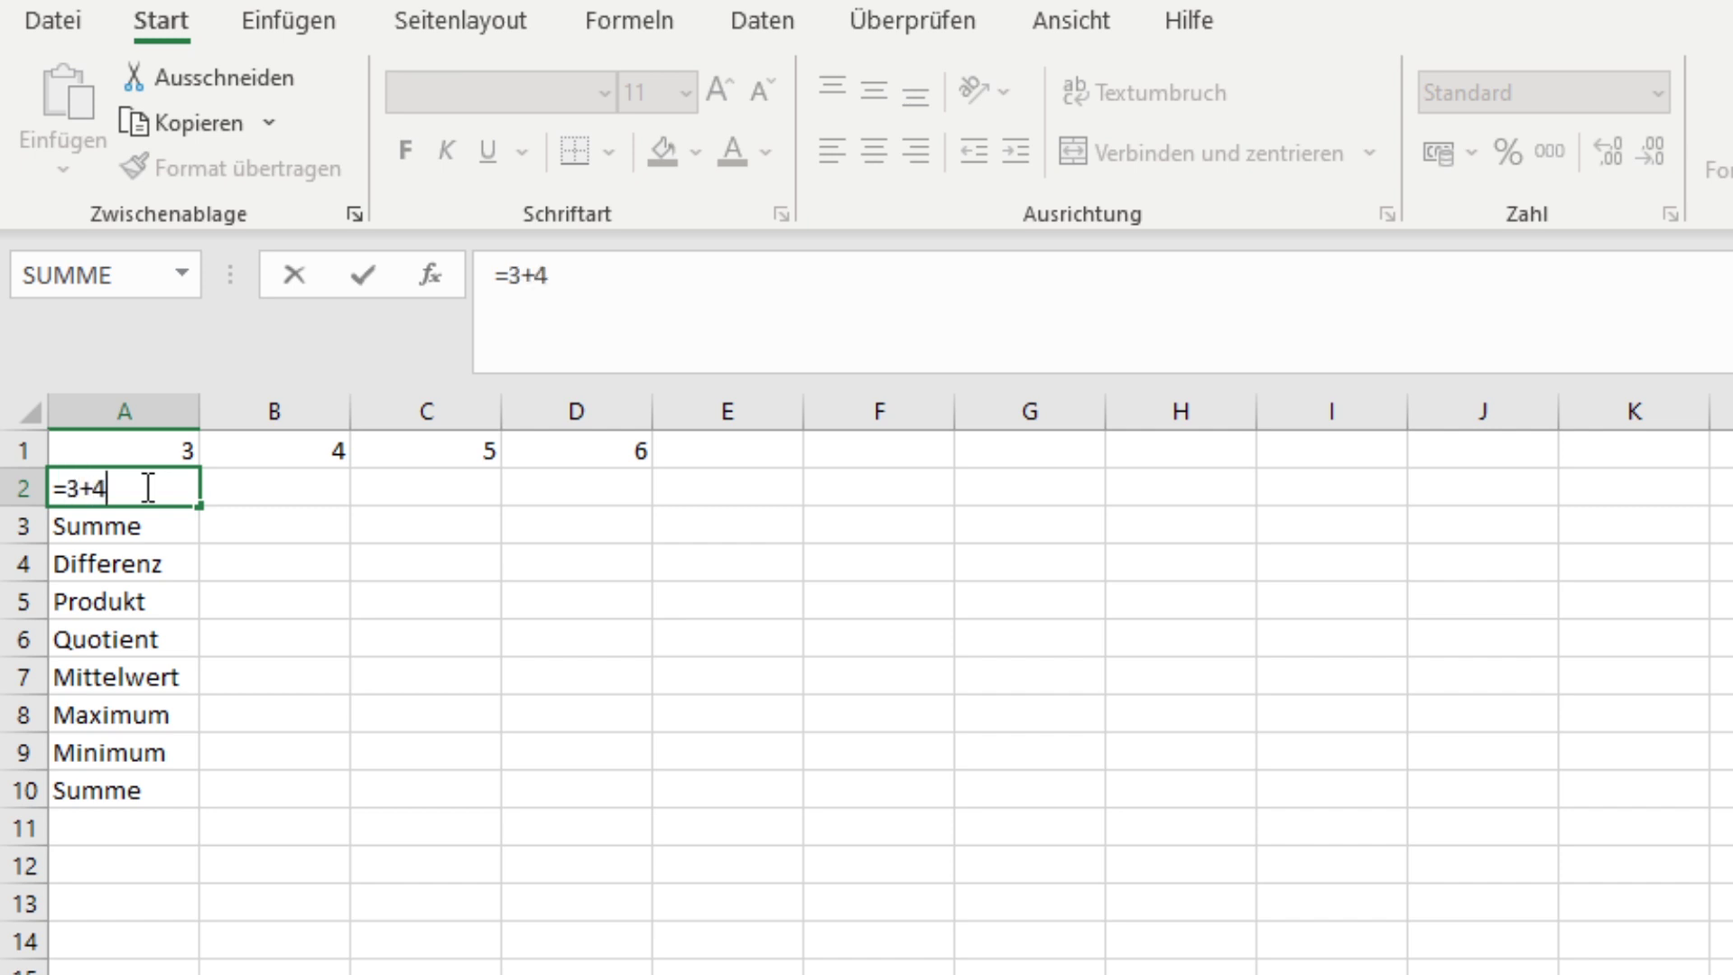
pyautogui.press('Return')
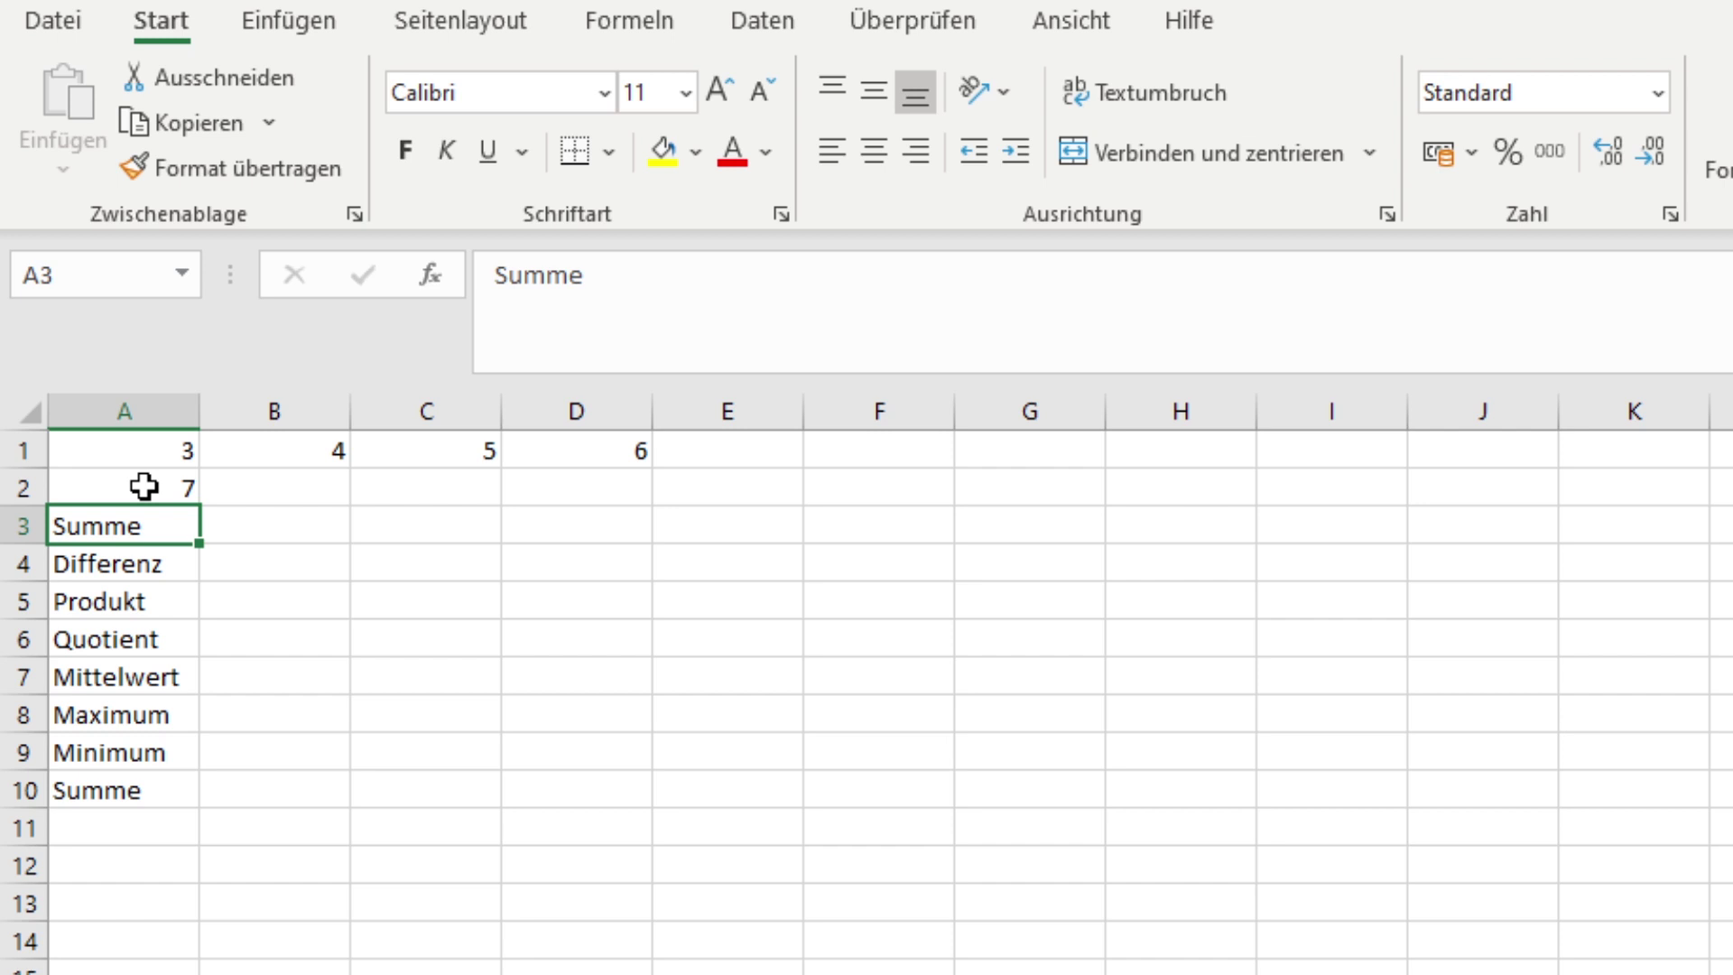
# Enter =3+4, =3-4, =3*4 and =3/4 in B3–B6, giving 7, -1, 12 and 0,75
pyautogui.press('Tab')
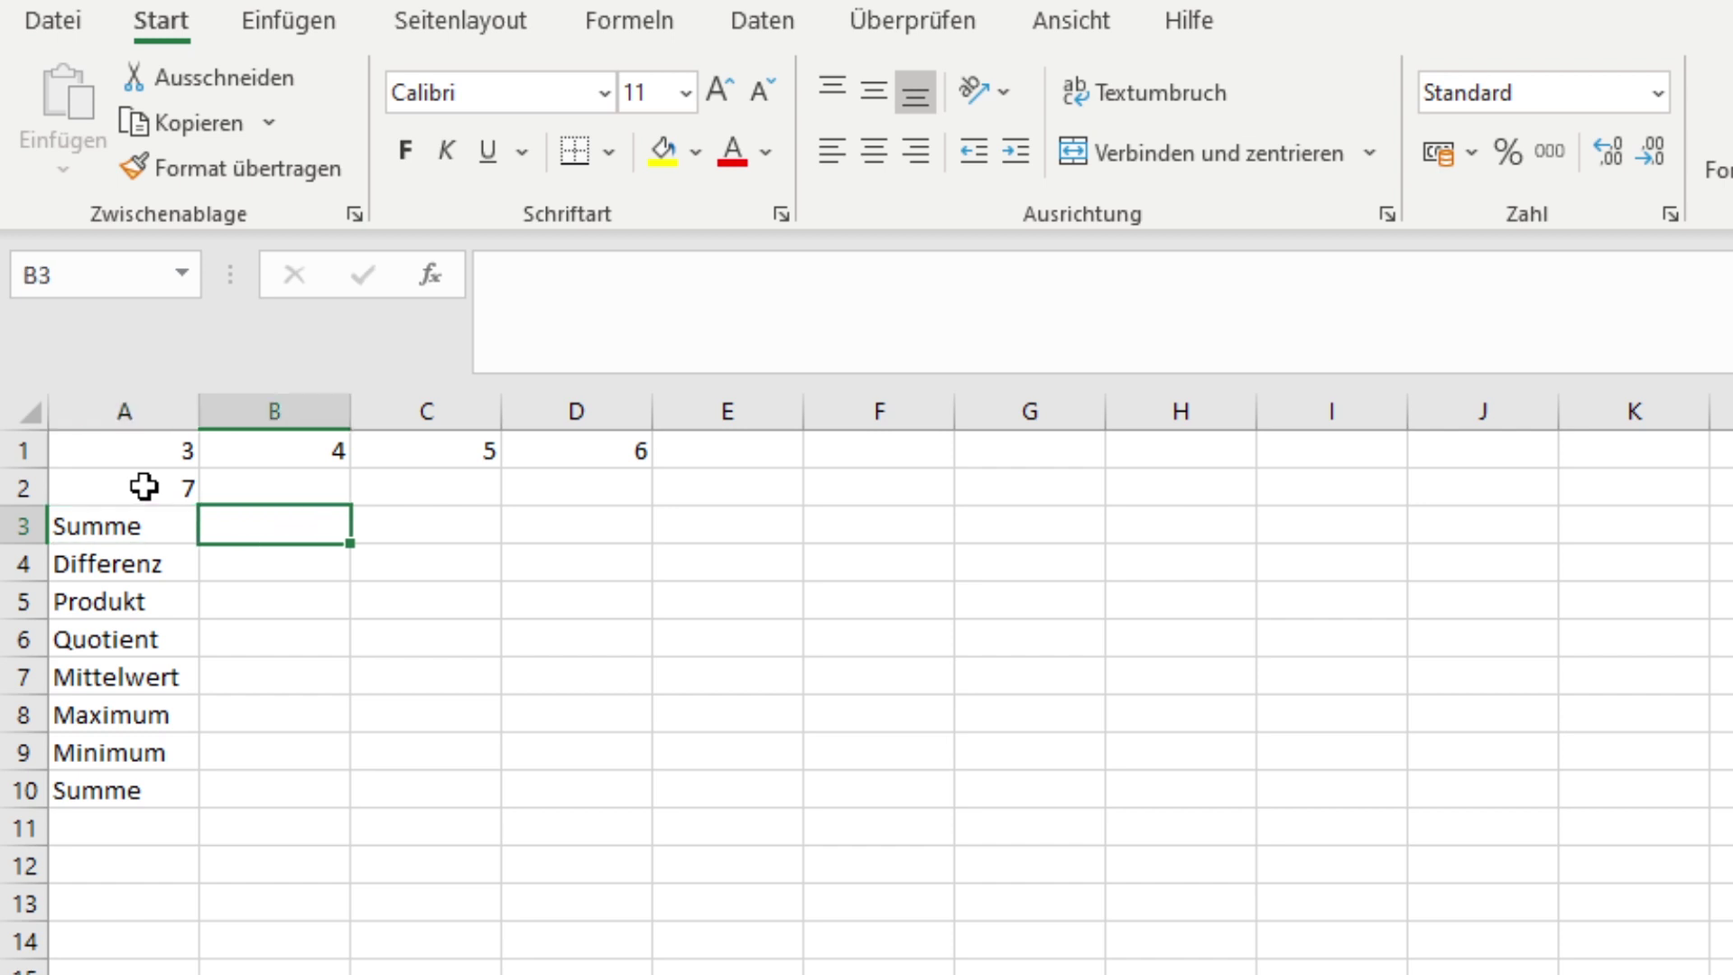
pyautogui.write('=3+4')
pyautogui.press('Return')
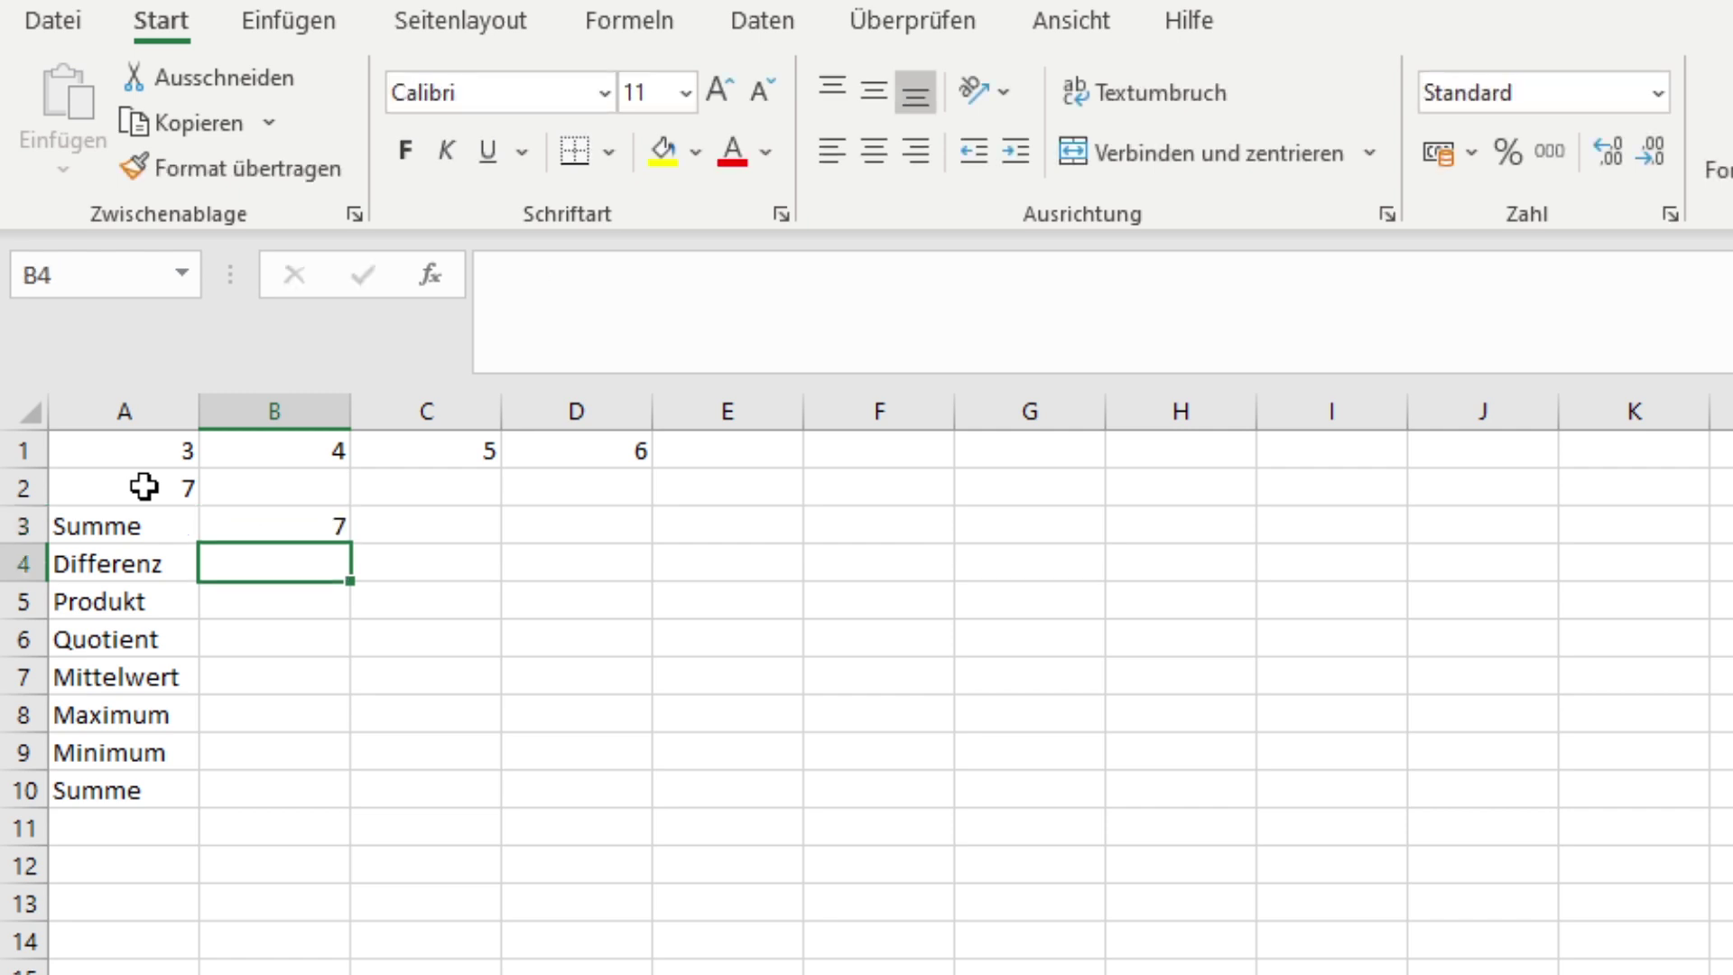
pyautogui.write('=3-4')
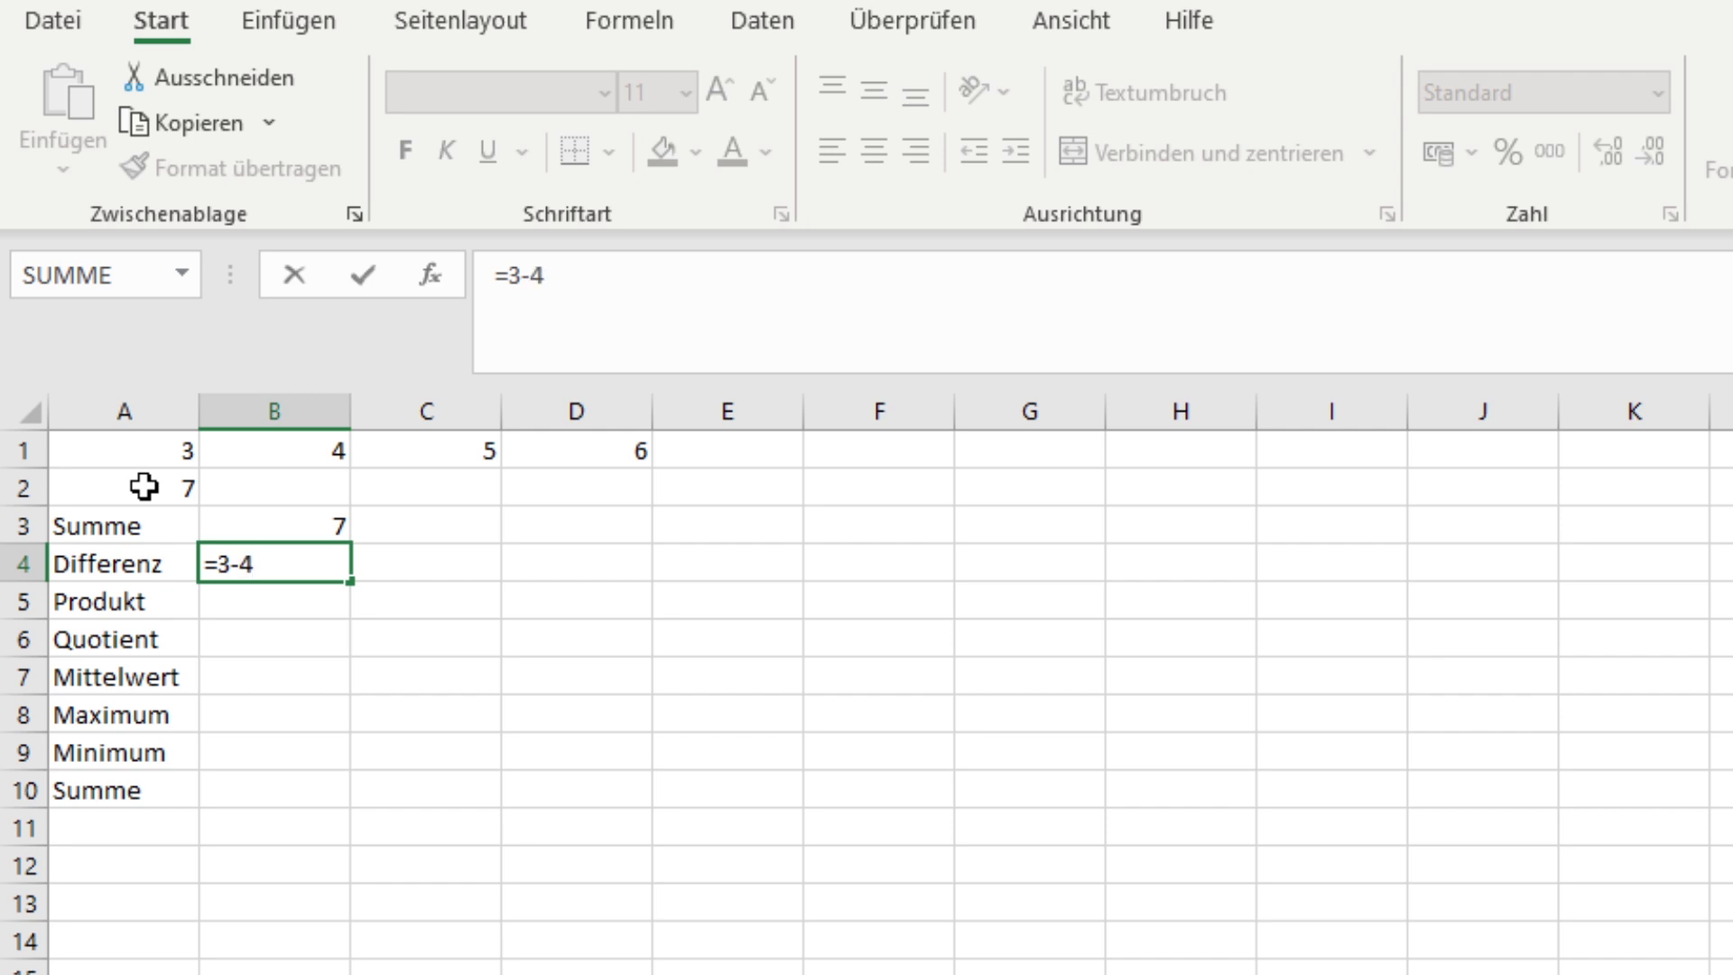
pyautogui.press('Return')
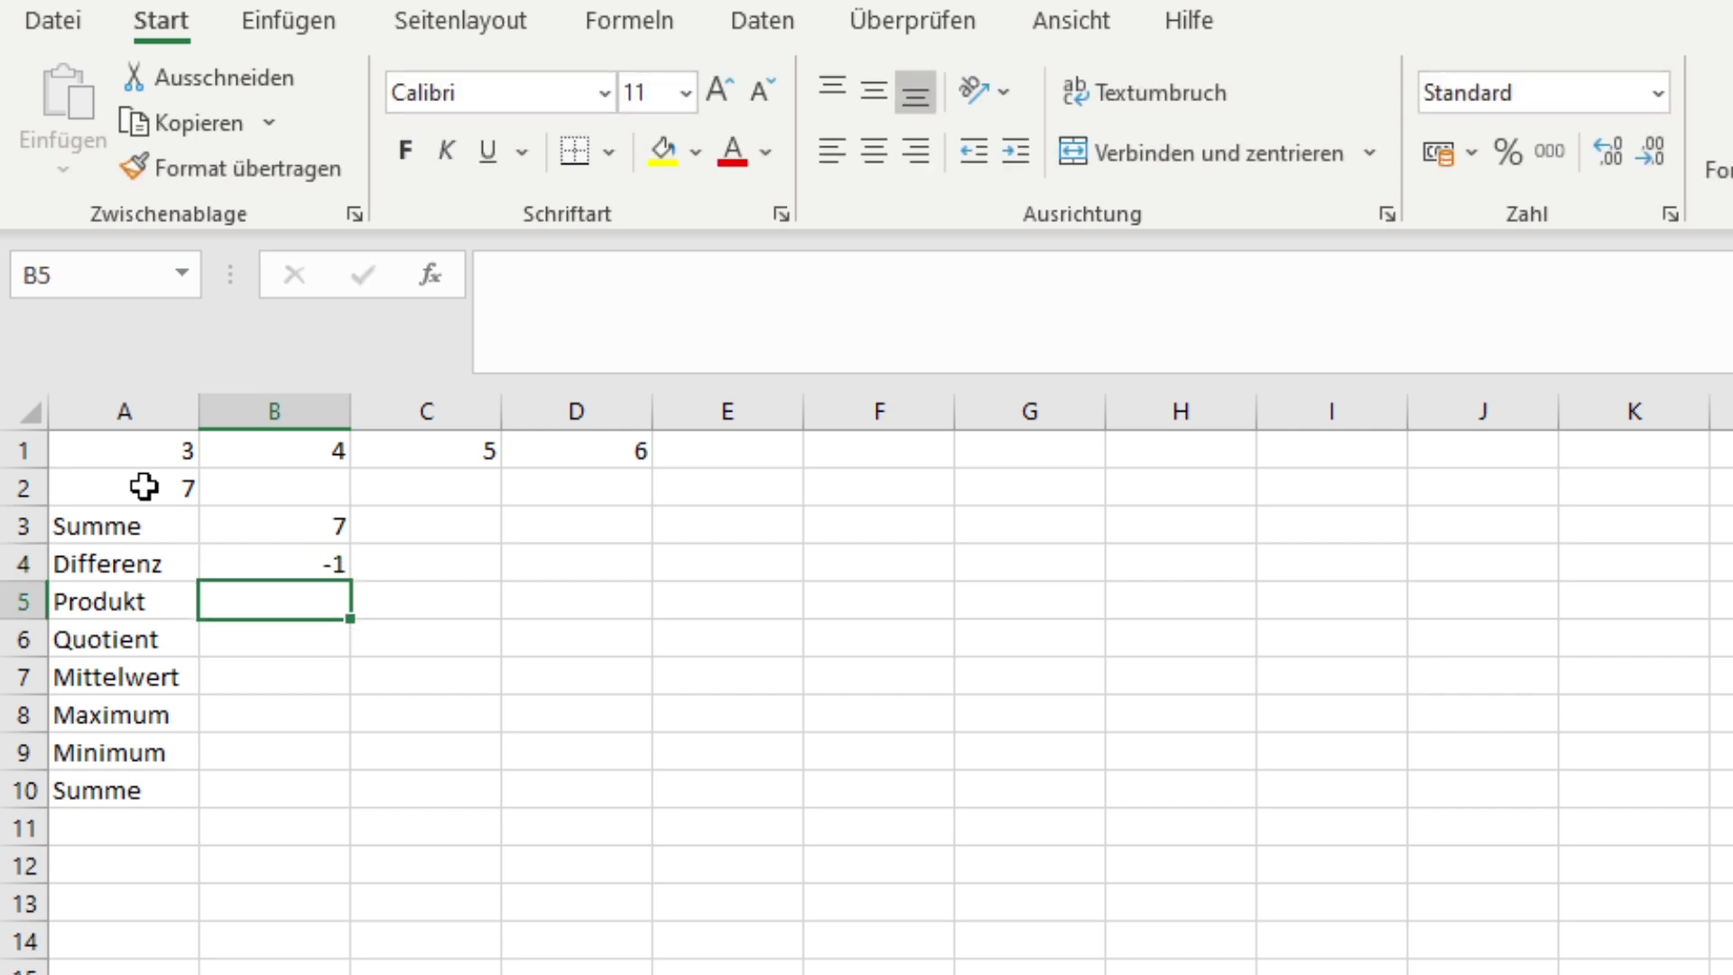
pyautogui.write('=3*')
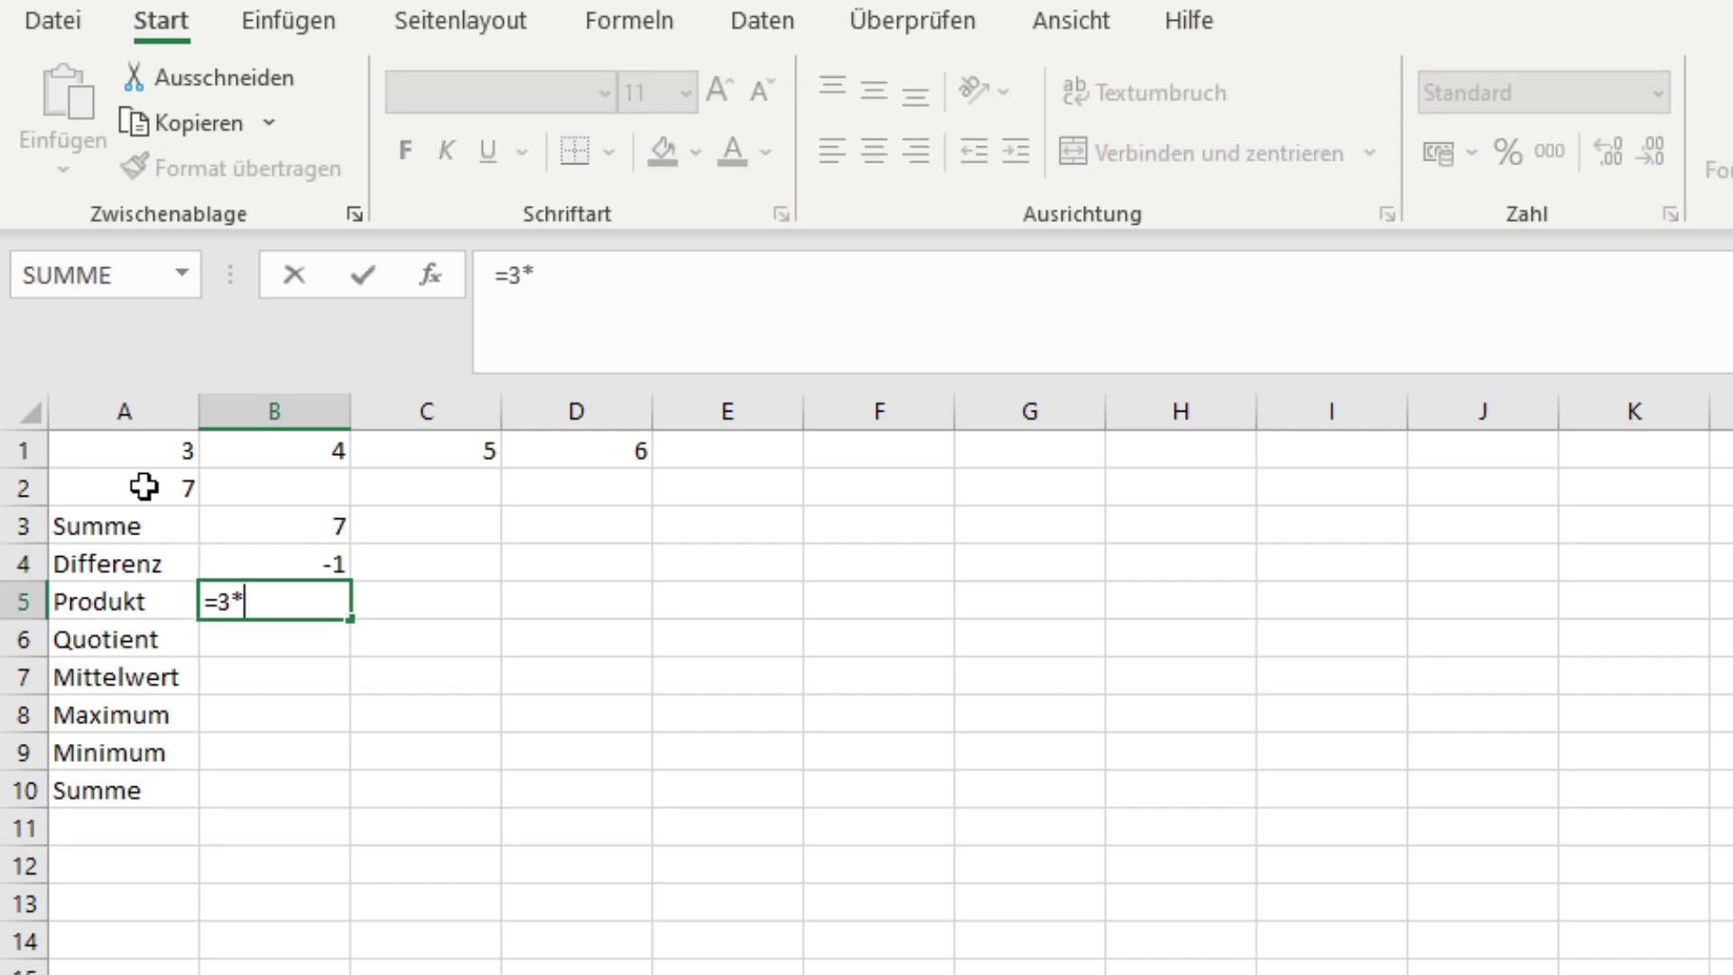
pyautogui.write('4')
pyautogui.press('Return')
pyautogui.write('=')
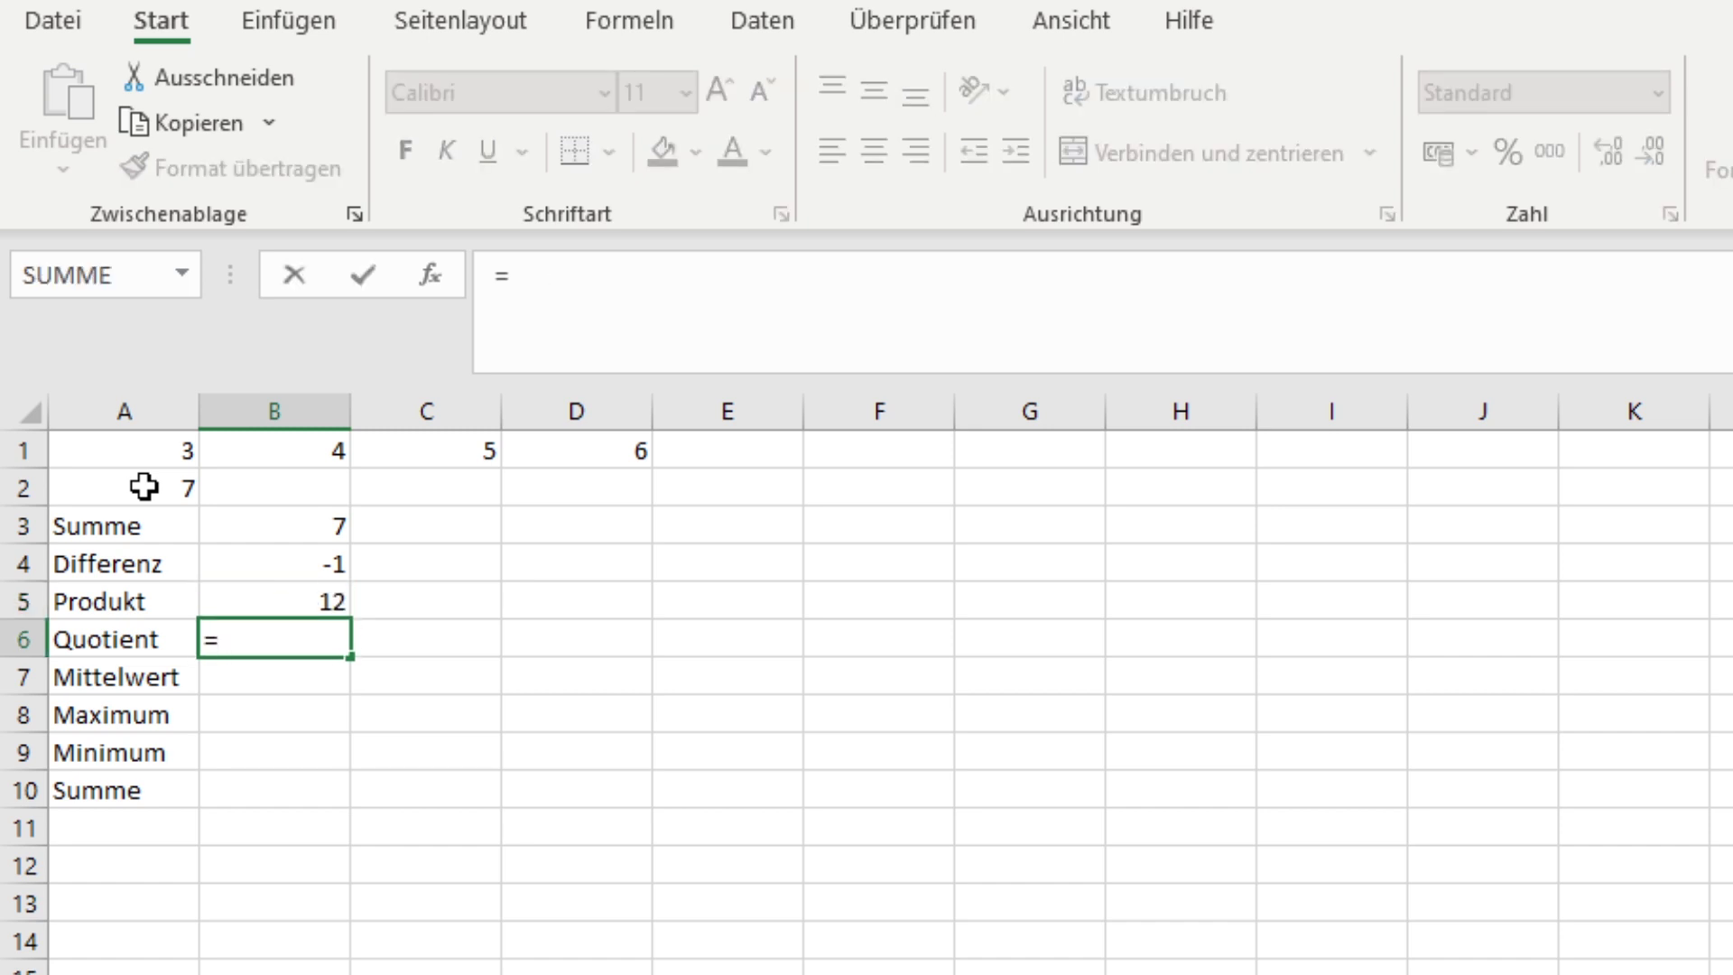
pyautogui.write('3/4')
pyautogui.press('Return')
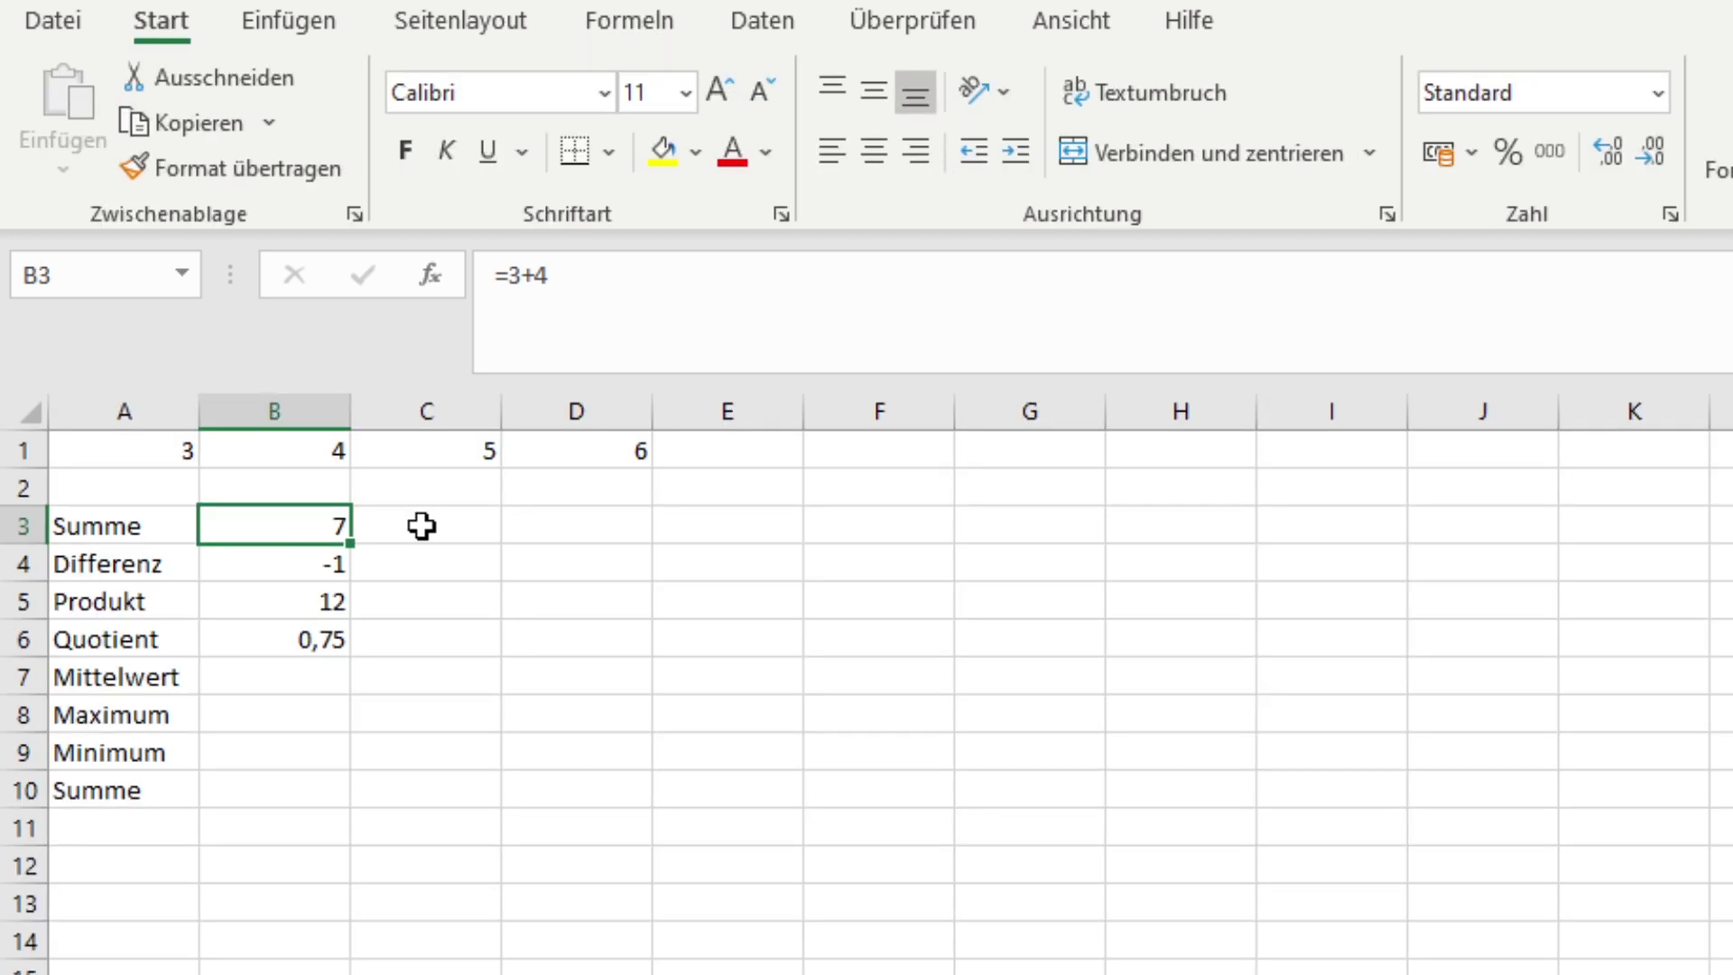
# Enter =A1+B1, =A1-B1, =A1*B1 and =A1/B1 in C3–C6
pyautogui.click(422, 527)
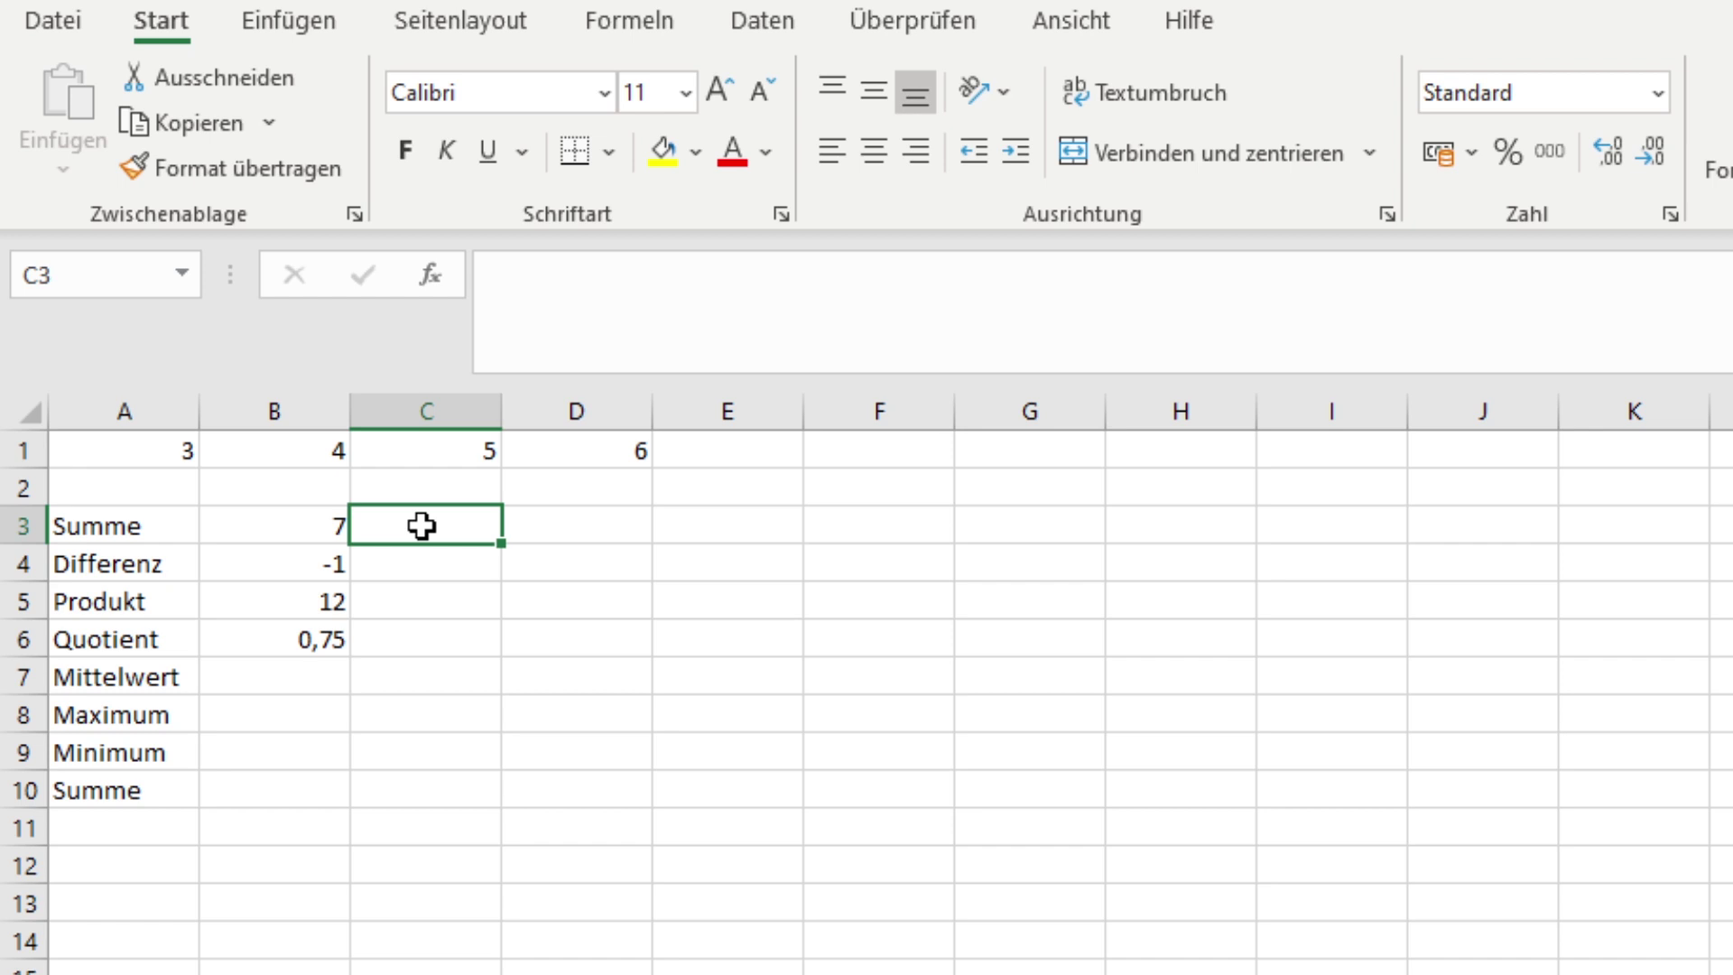
pyautogui.write('=A1')
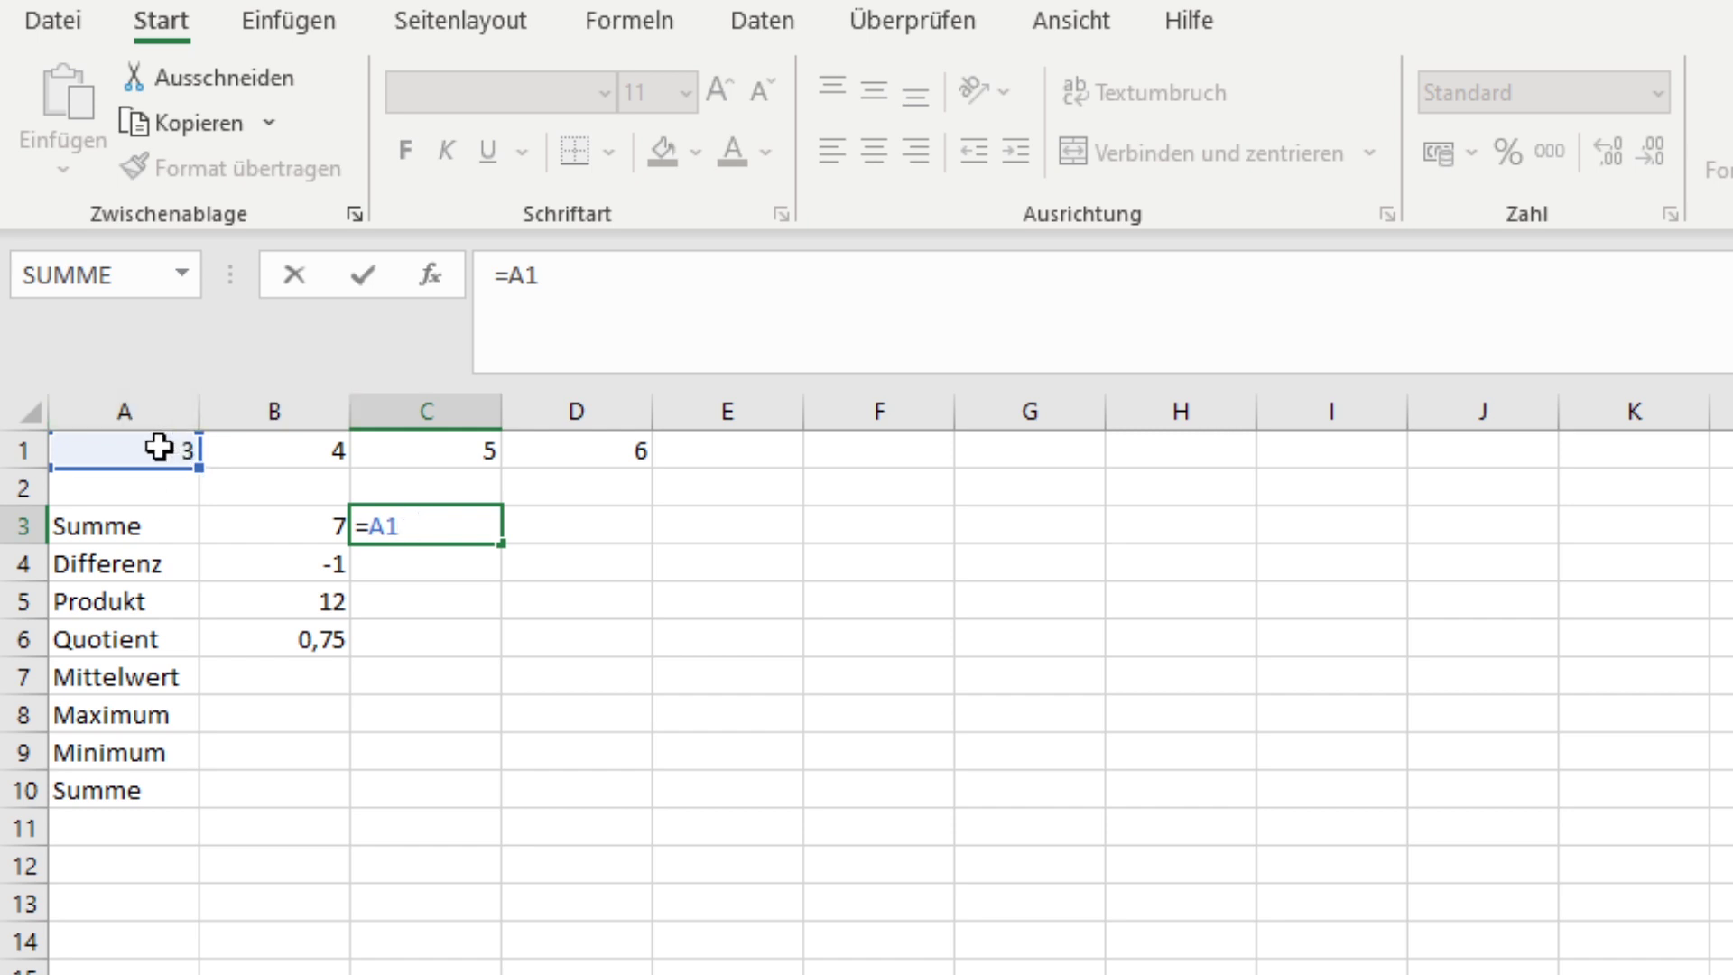
pyautogui.write('+B1')
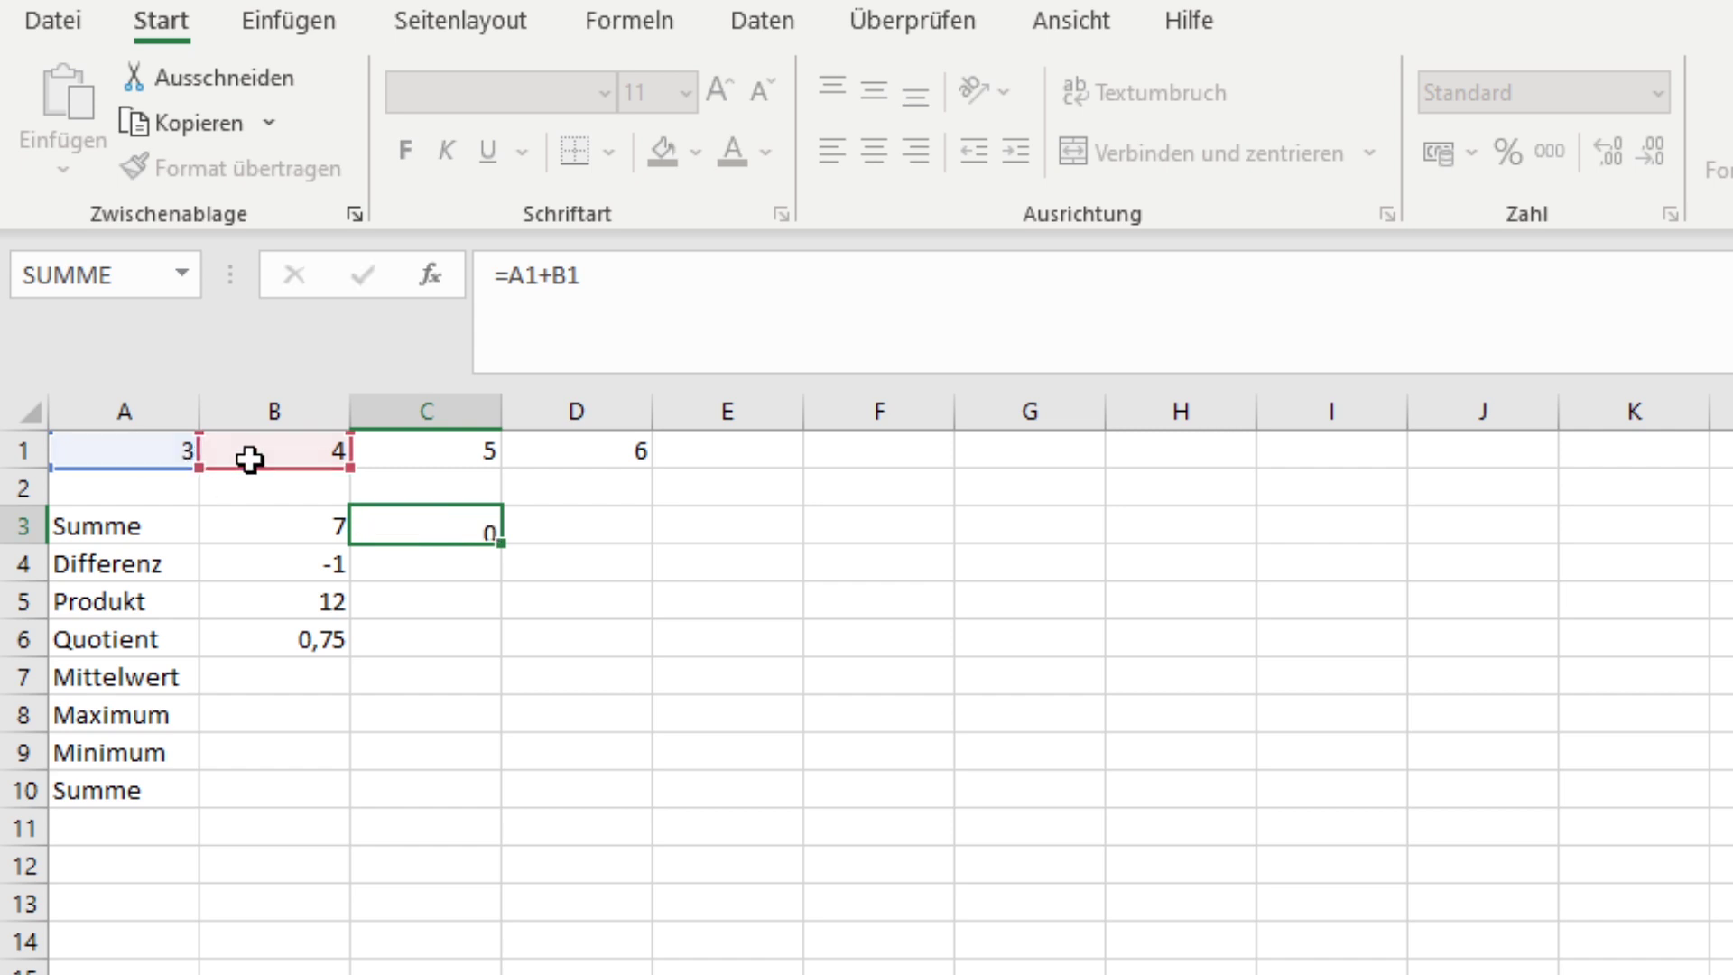
pyautogui.press('Return')
pyautogui.write('=')
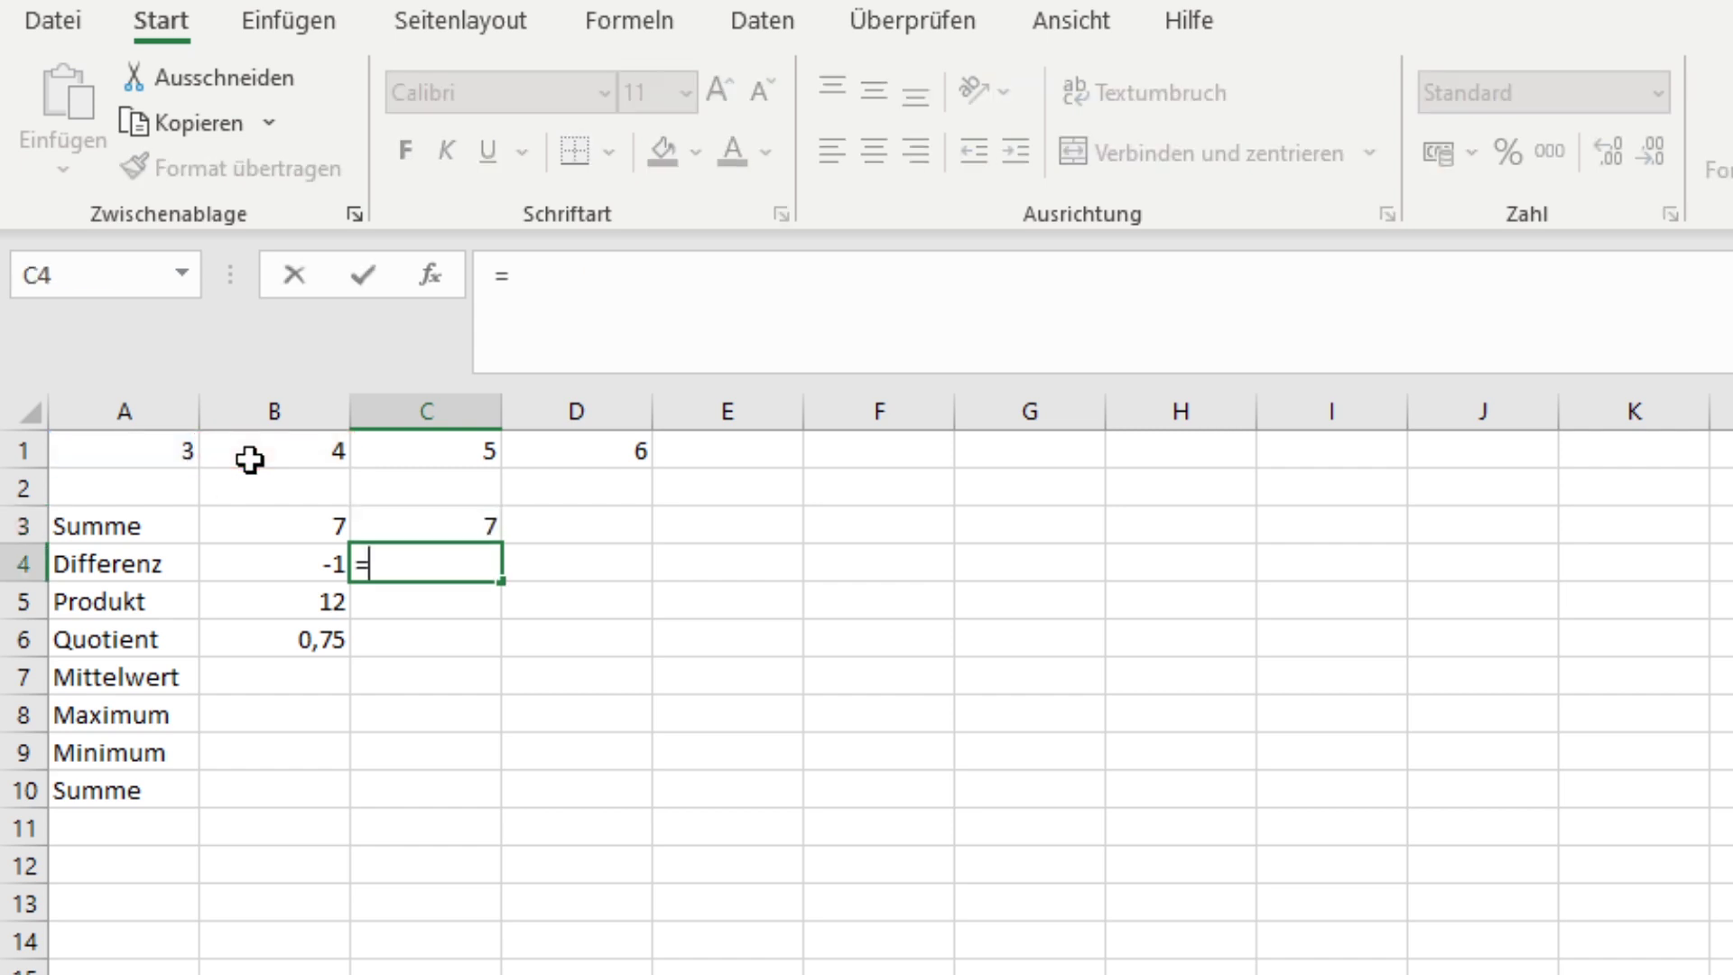
pyautogui.write('B')
pyautogui.press('BackSpace')
pyautogui.write('A')
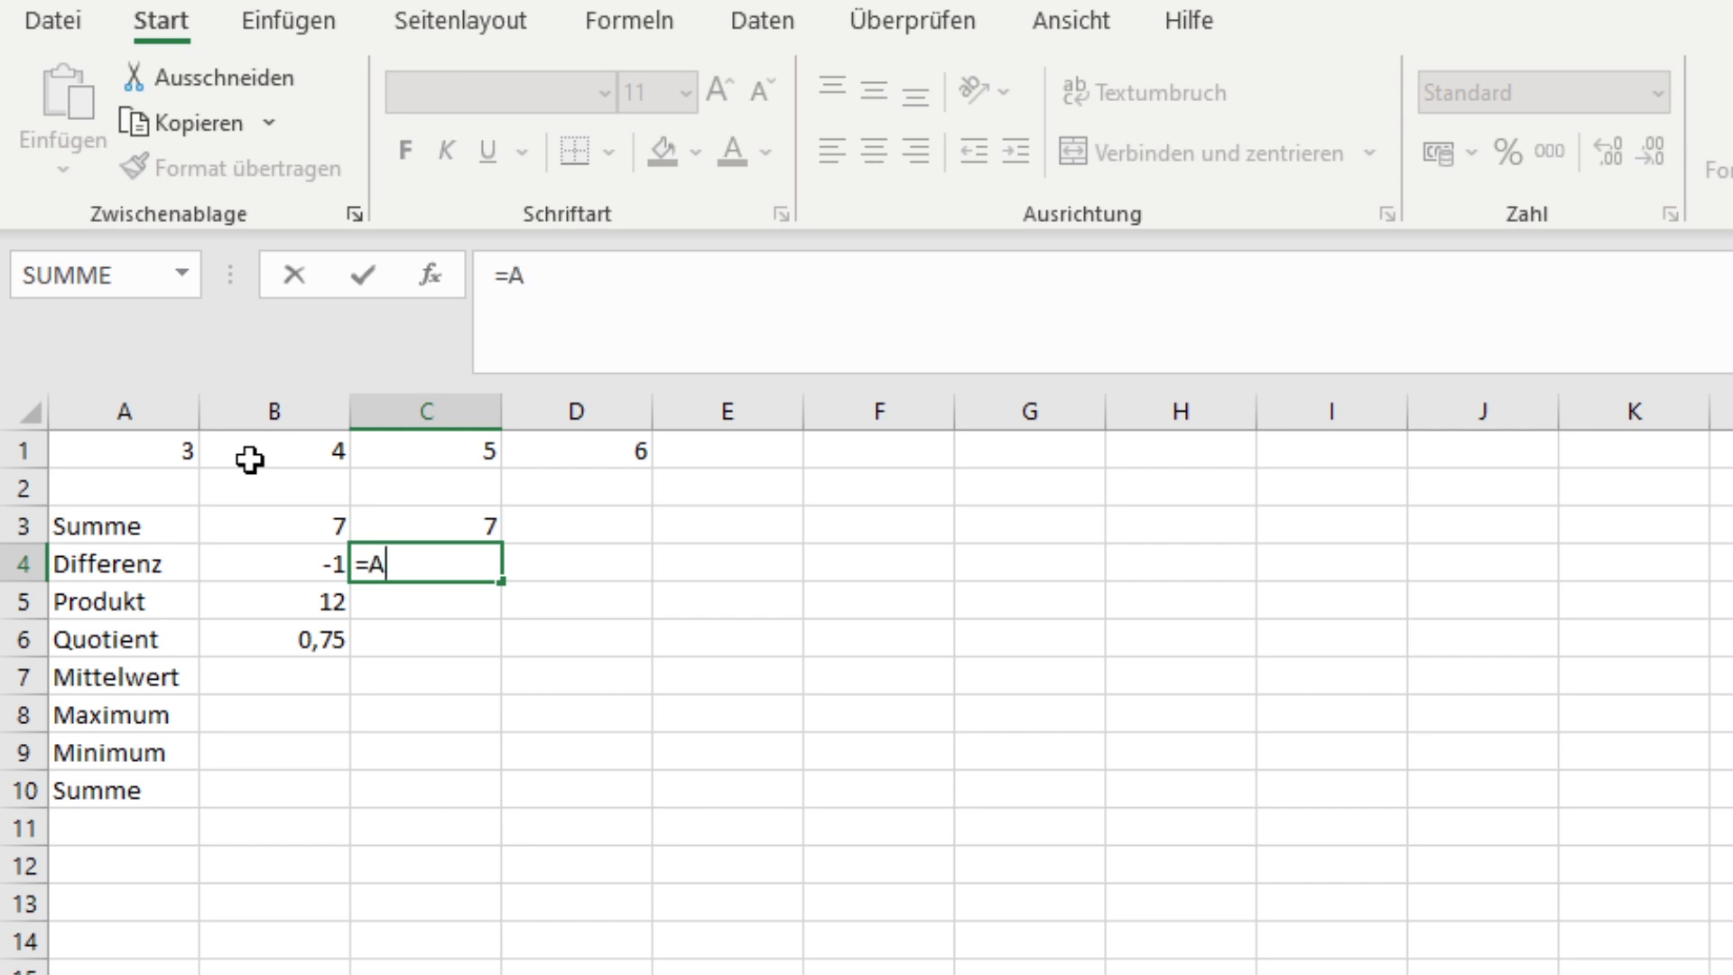
pyautogui.write('1-B1')
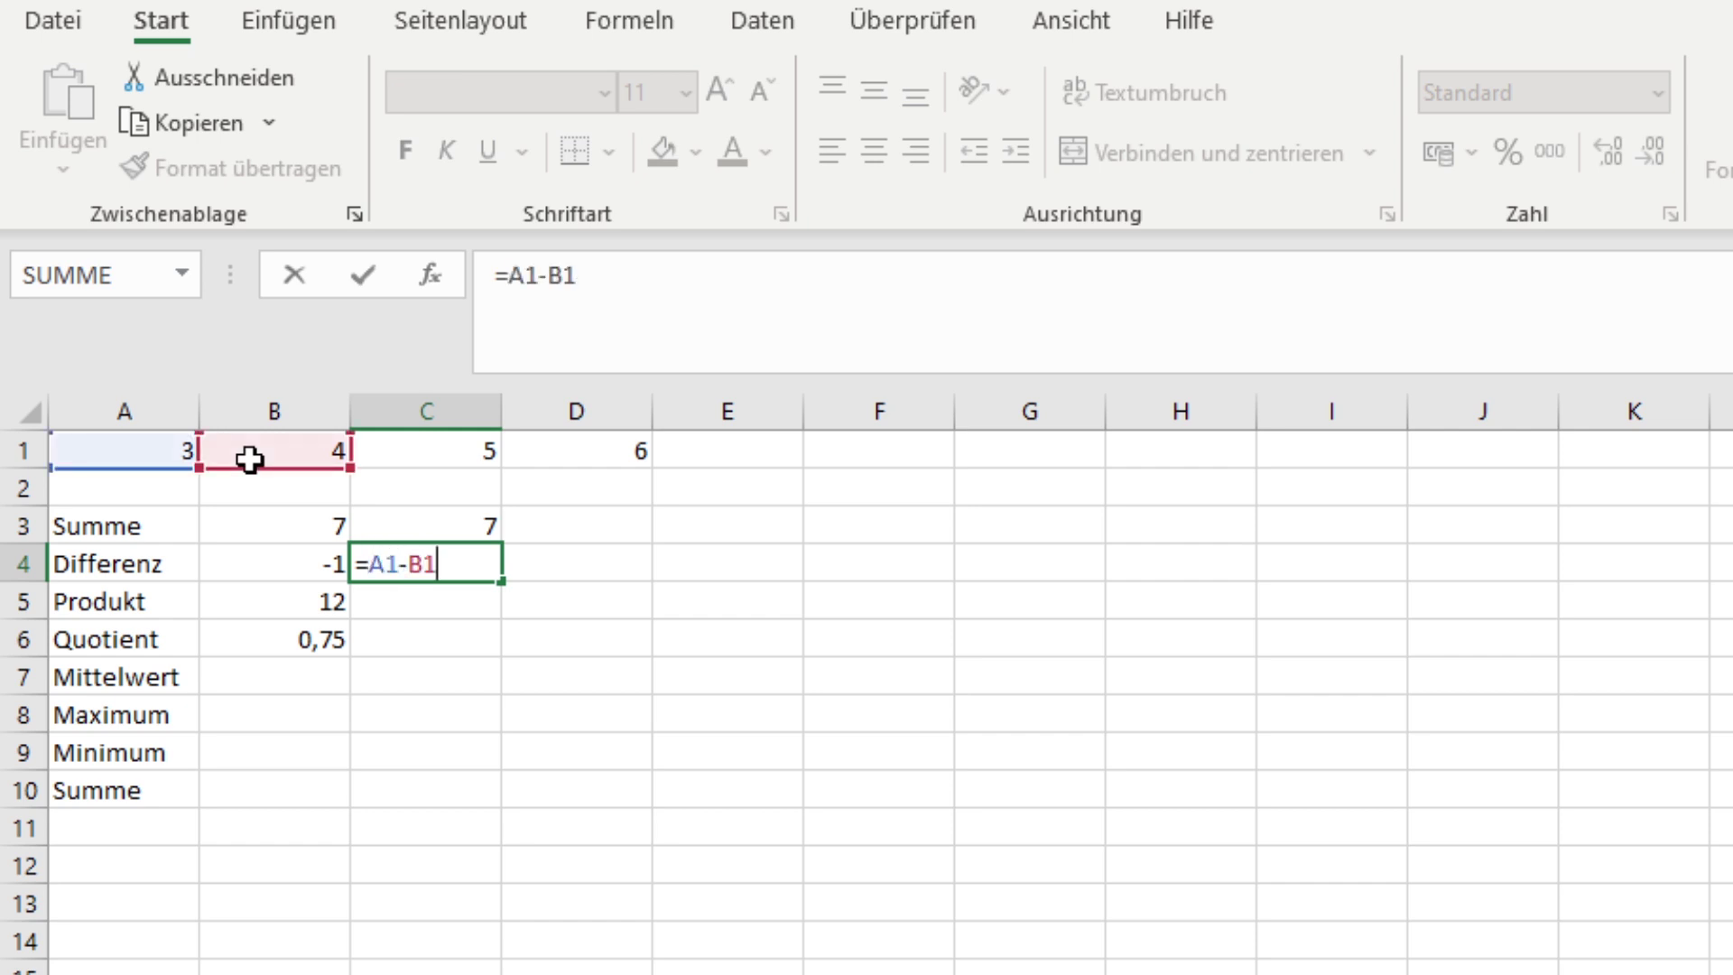
pyautogui.press('Return')
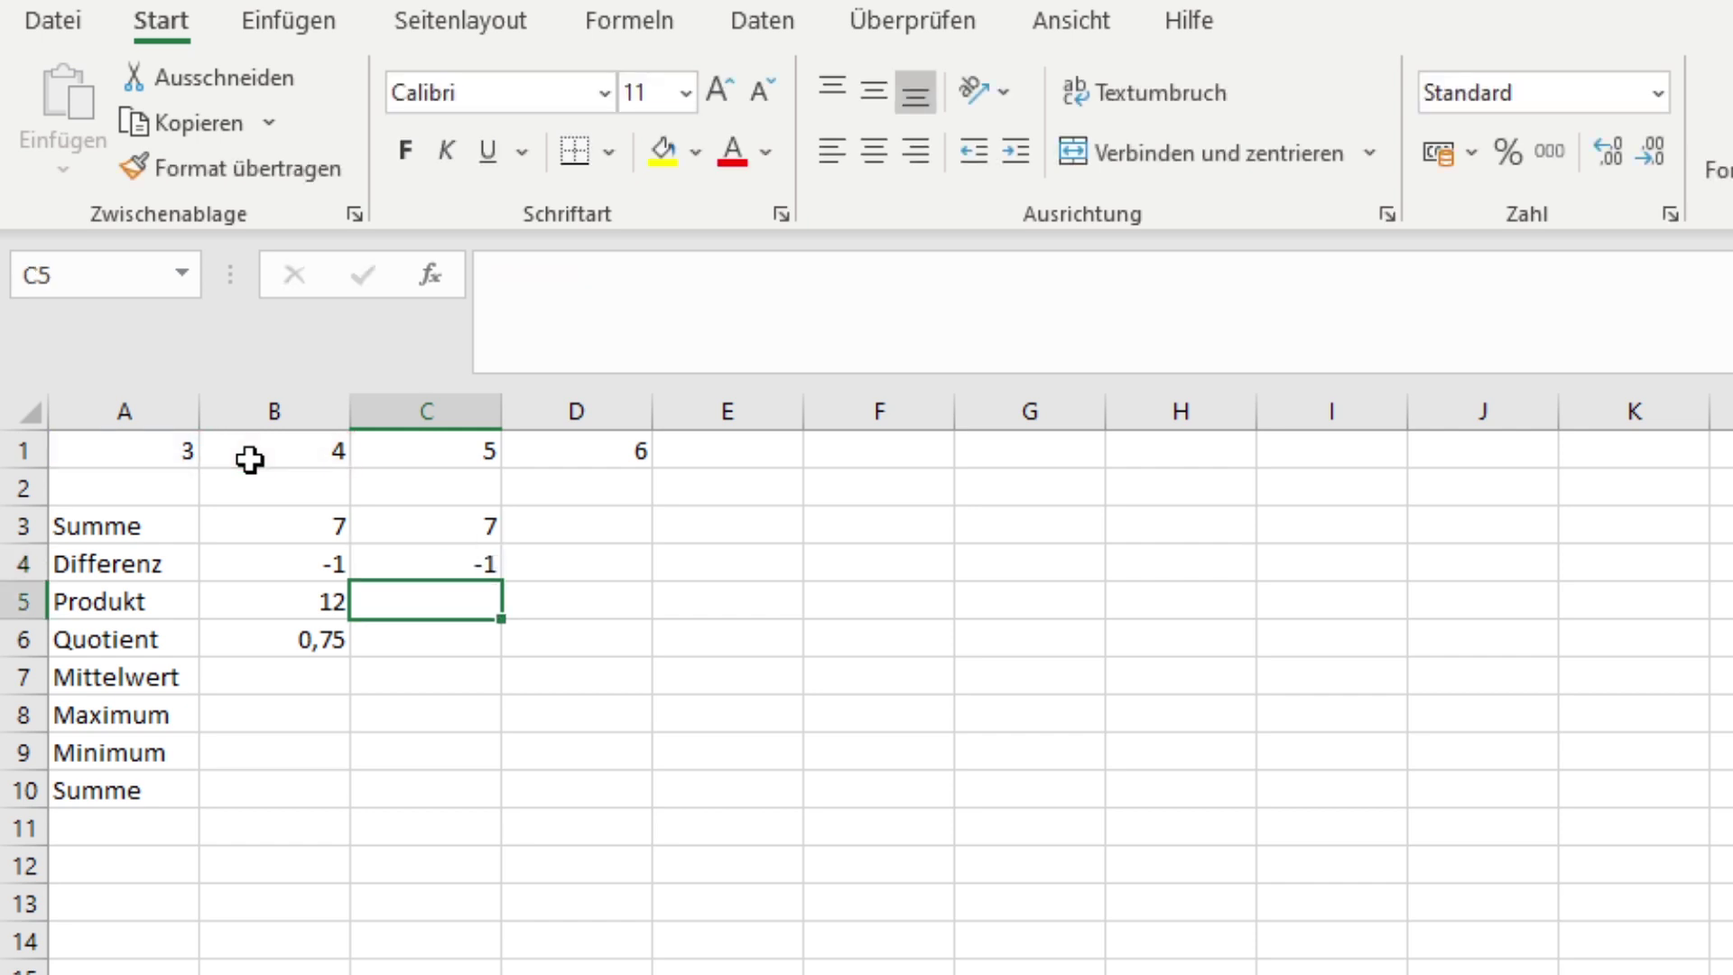
pyautogui.write('=A')
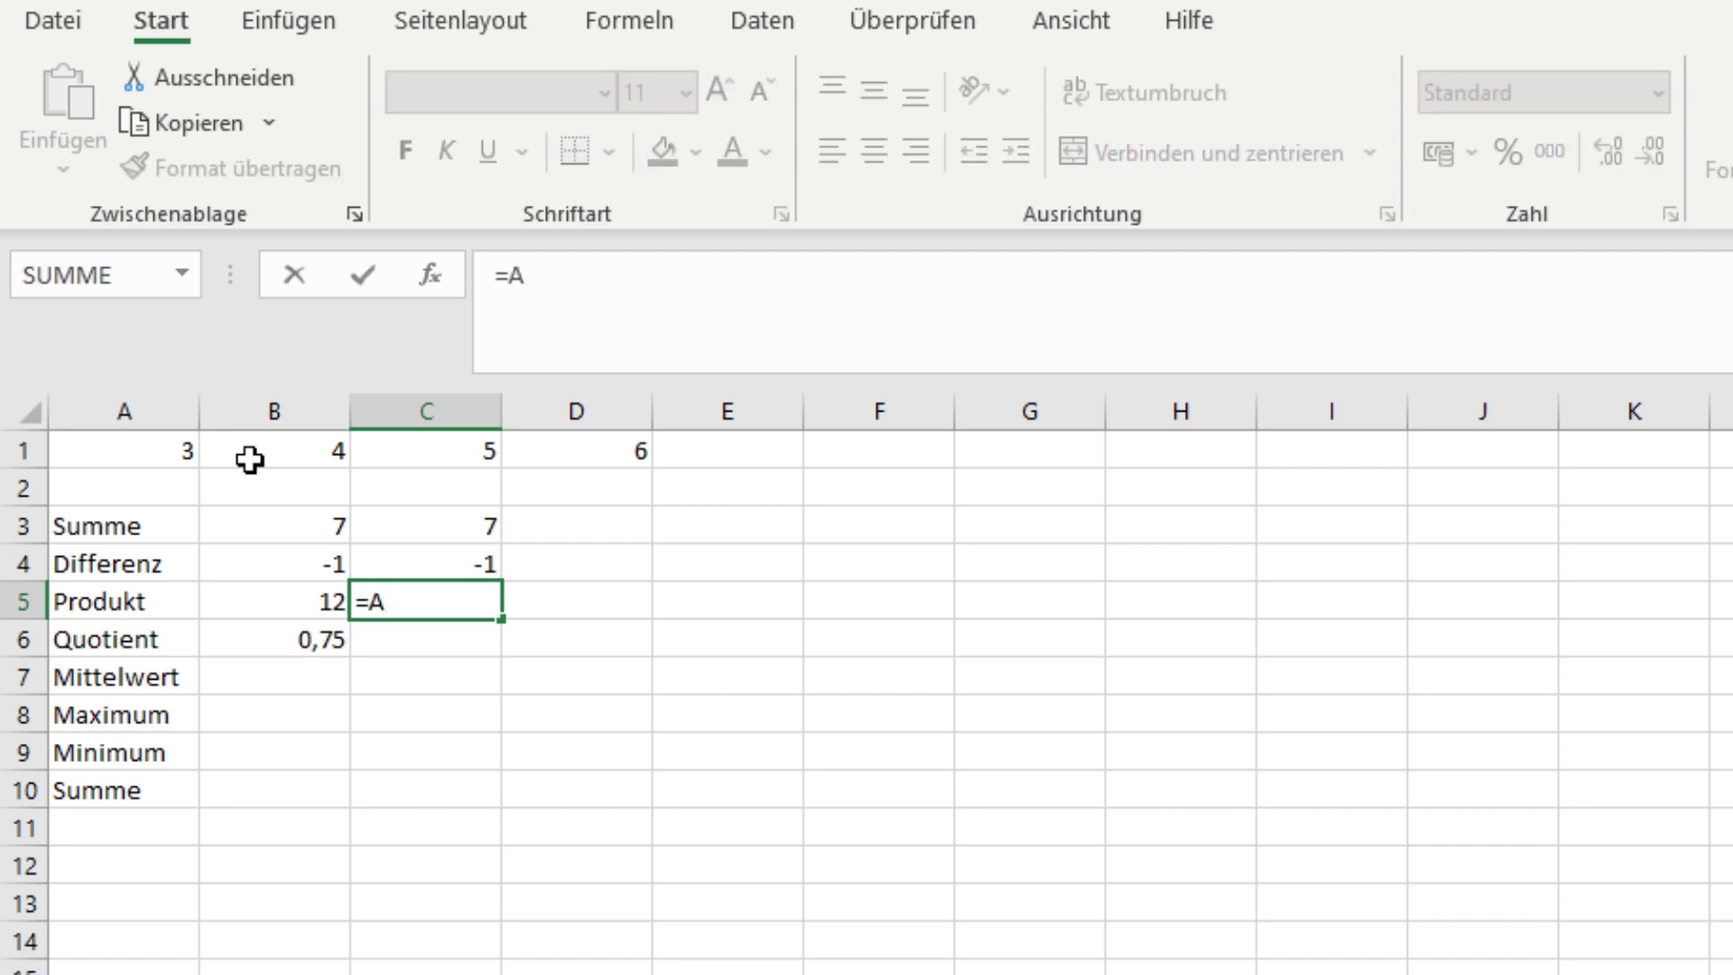
pyautogui.write('1*B1')
pyautogui.press('Return')
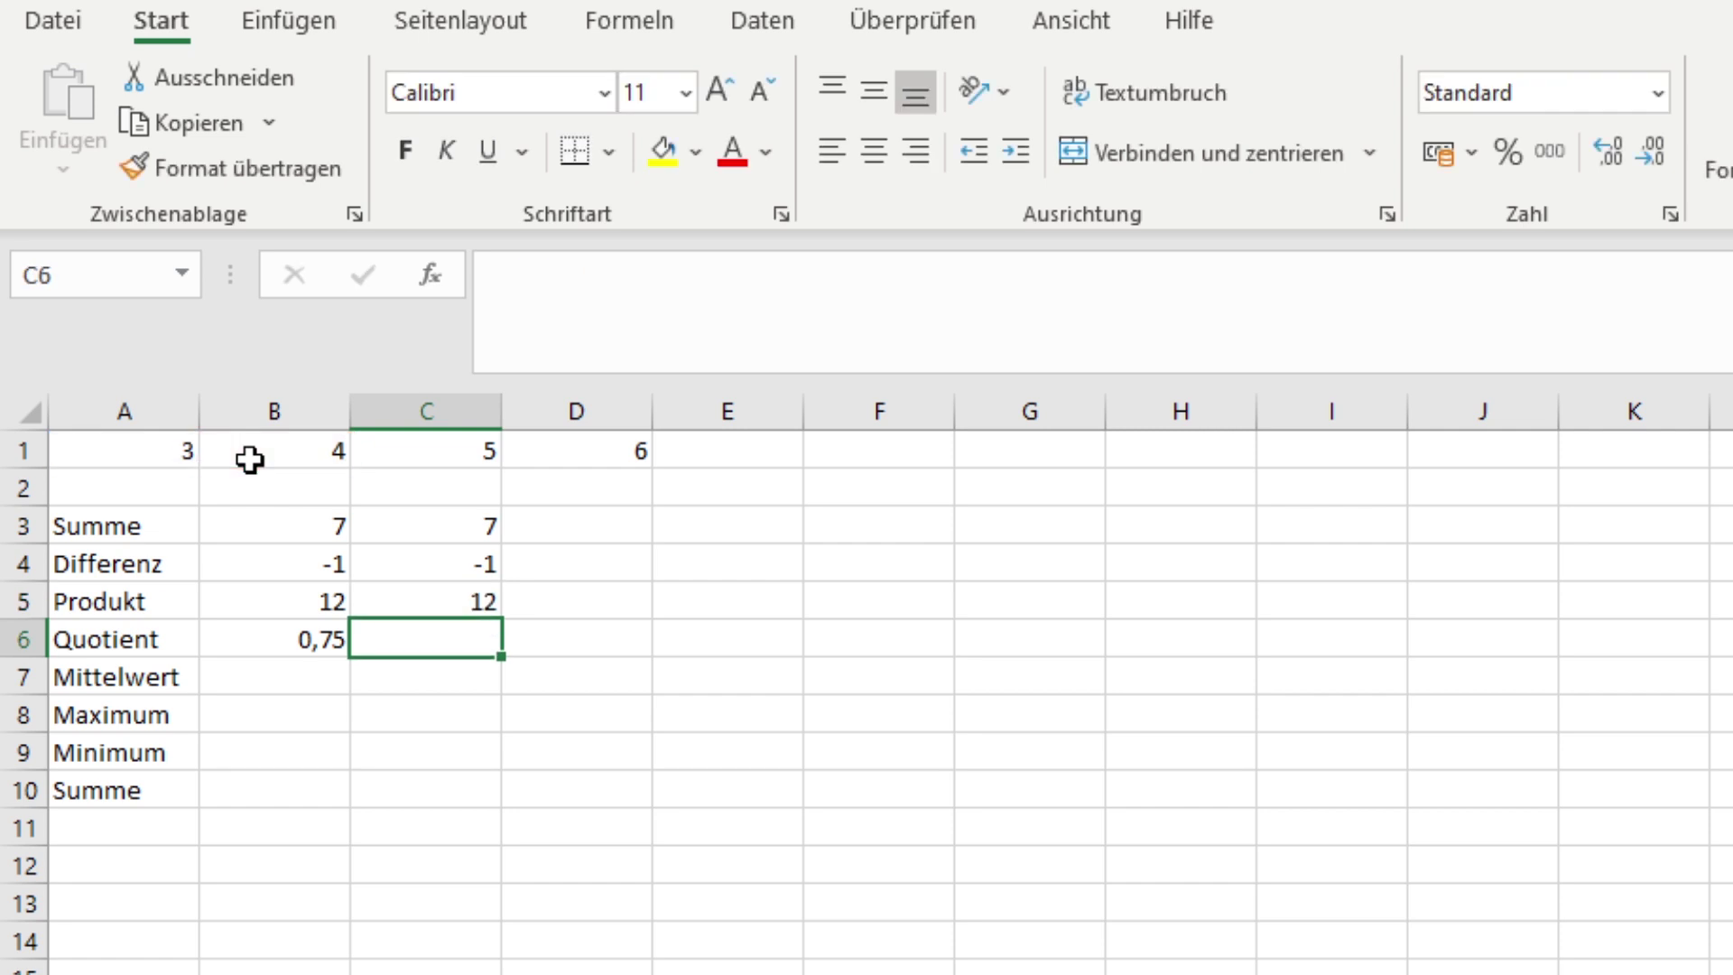
pyautogui.write('=')
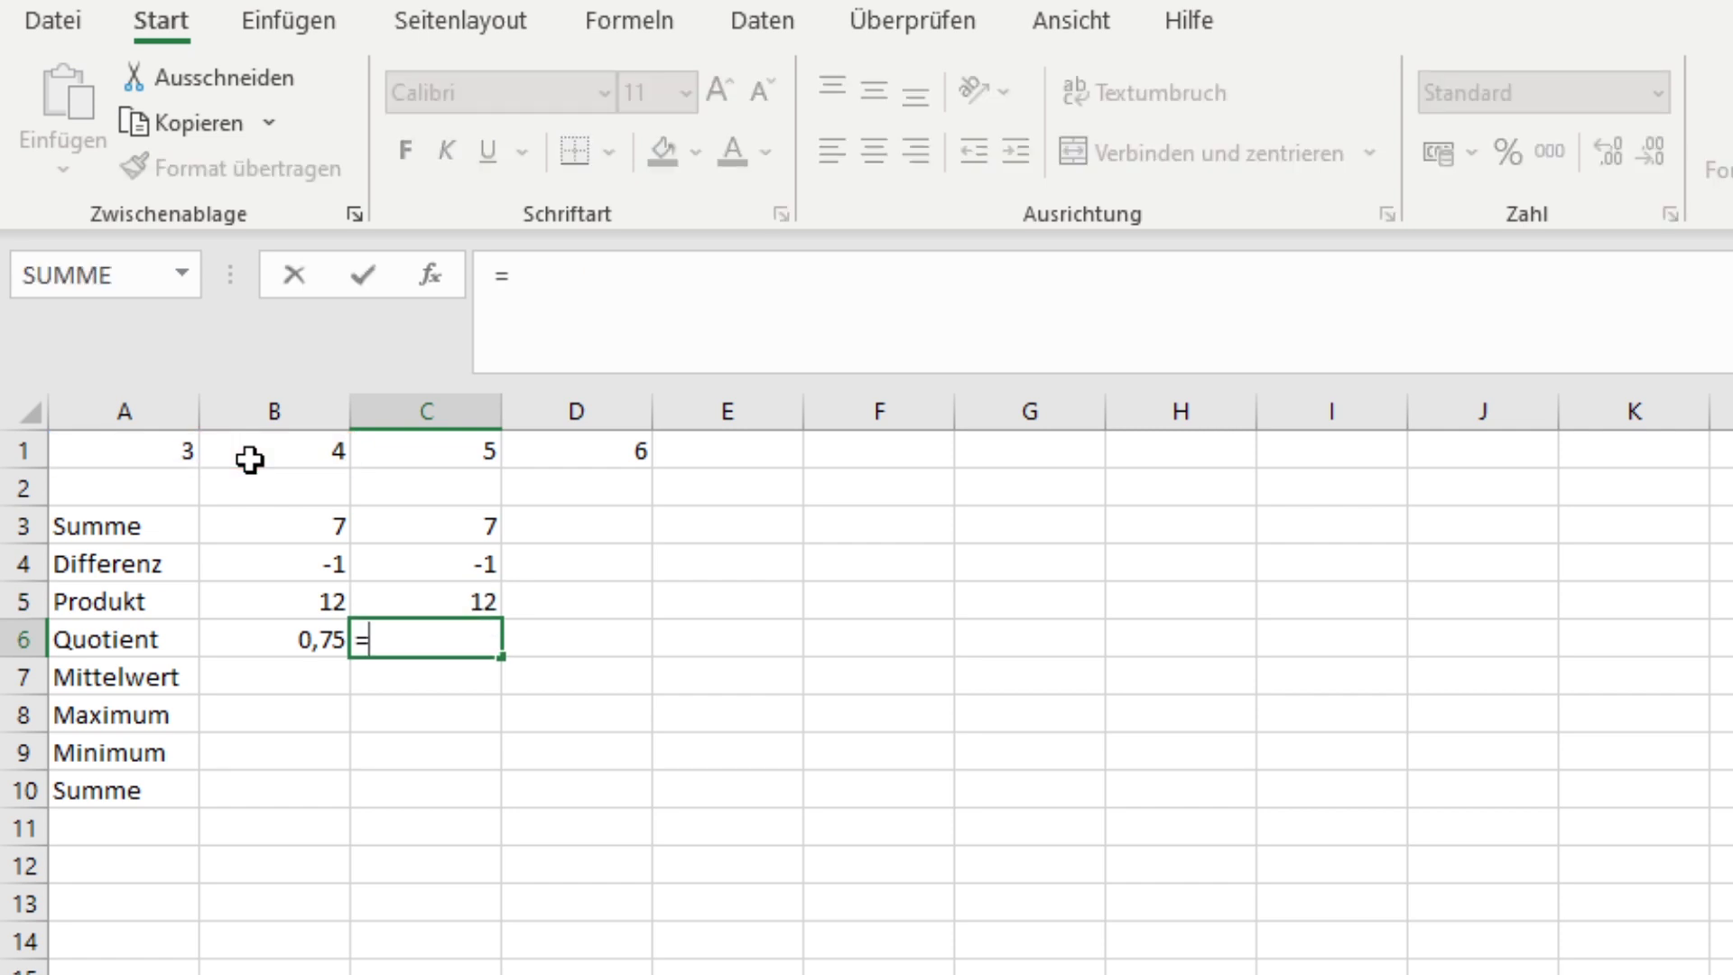
pyautogui.write('A1')
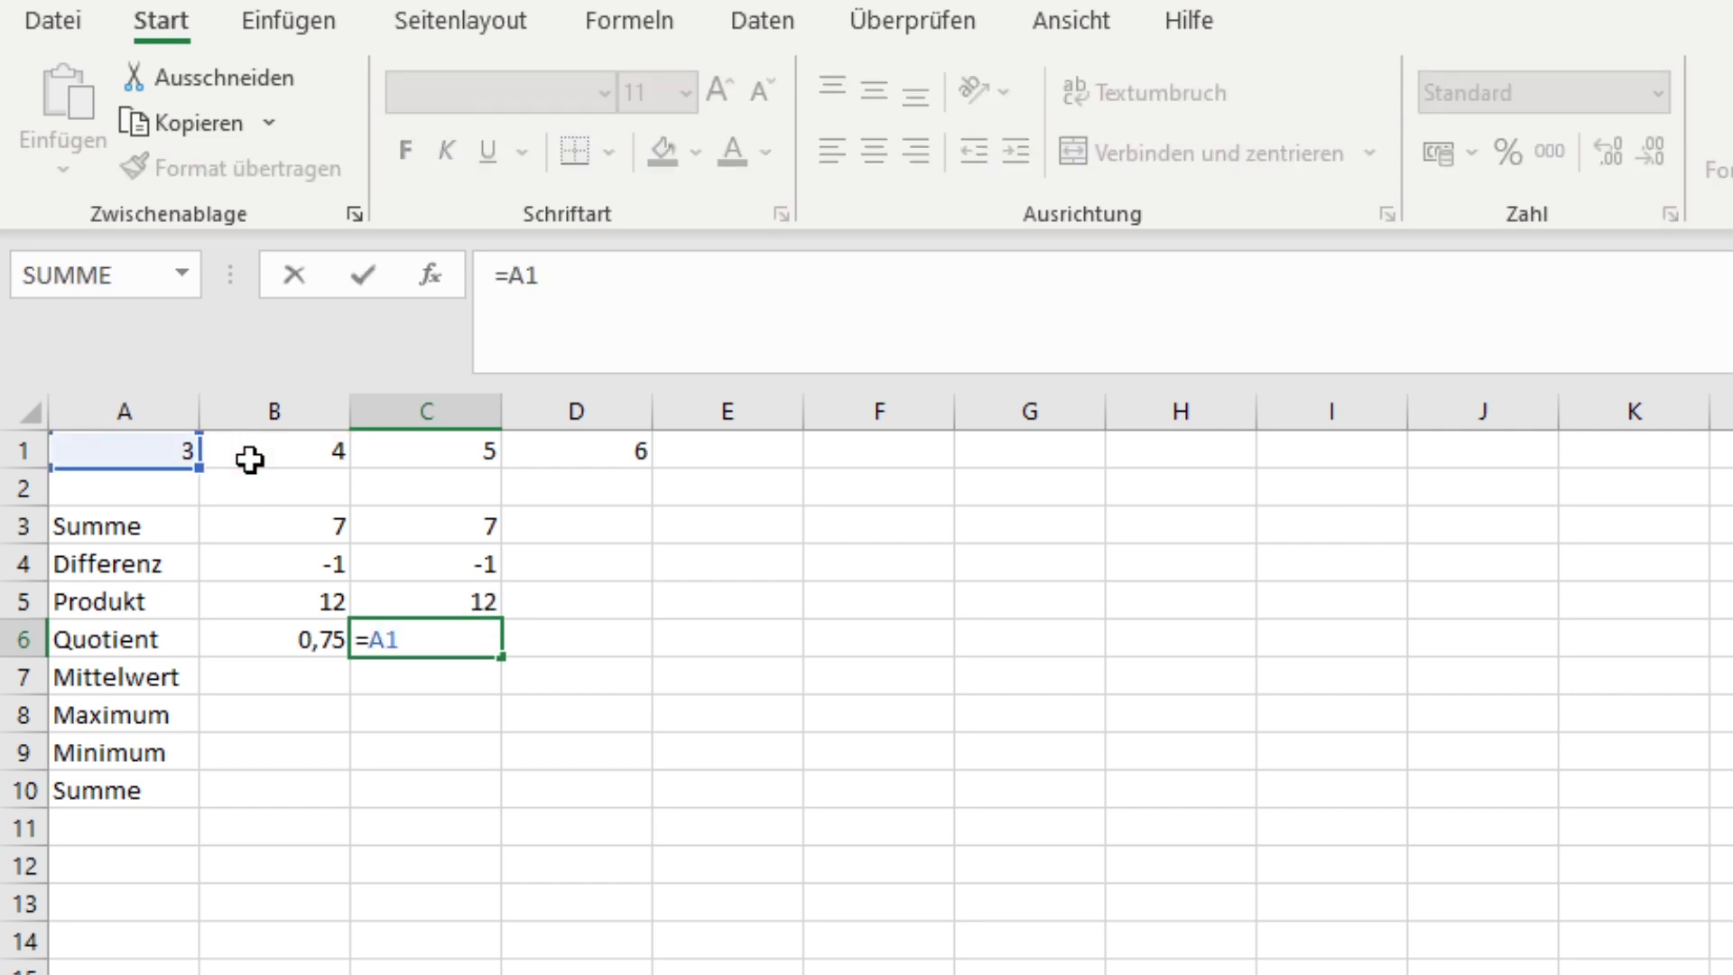
pyautogui.write('/B1')
pyautogui.press('Return')
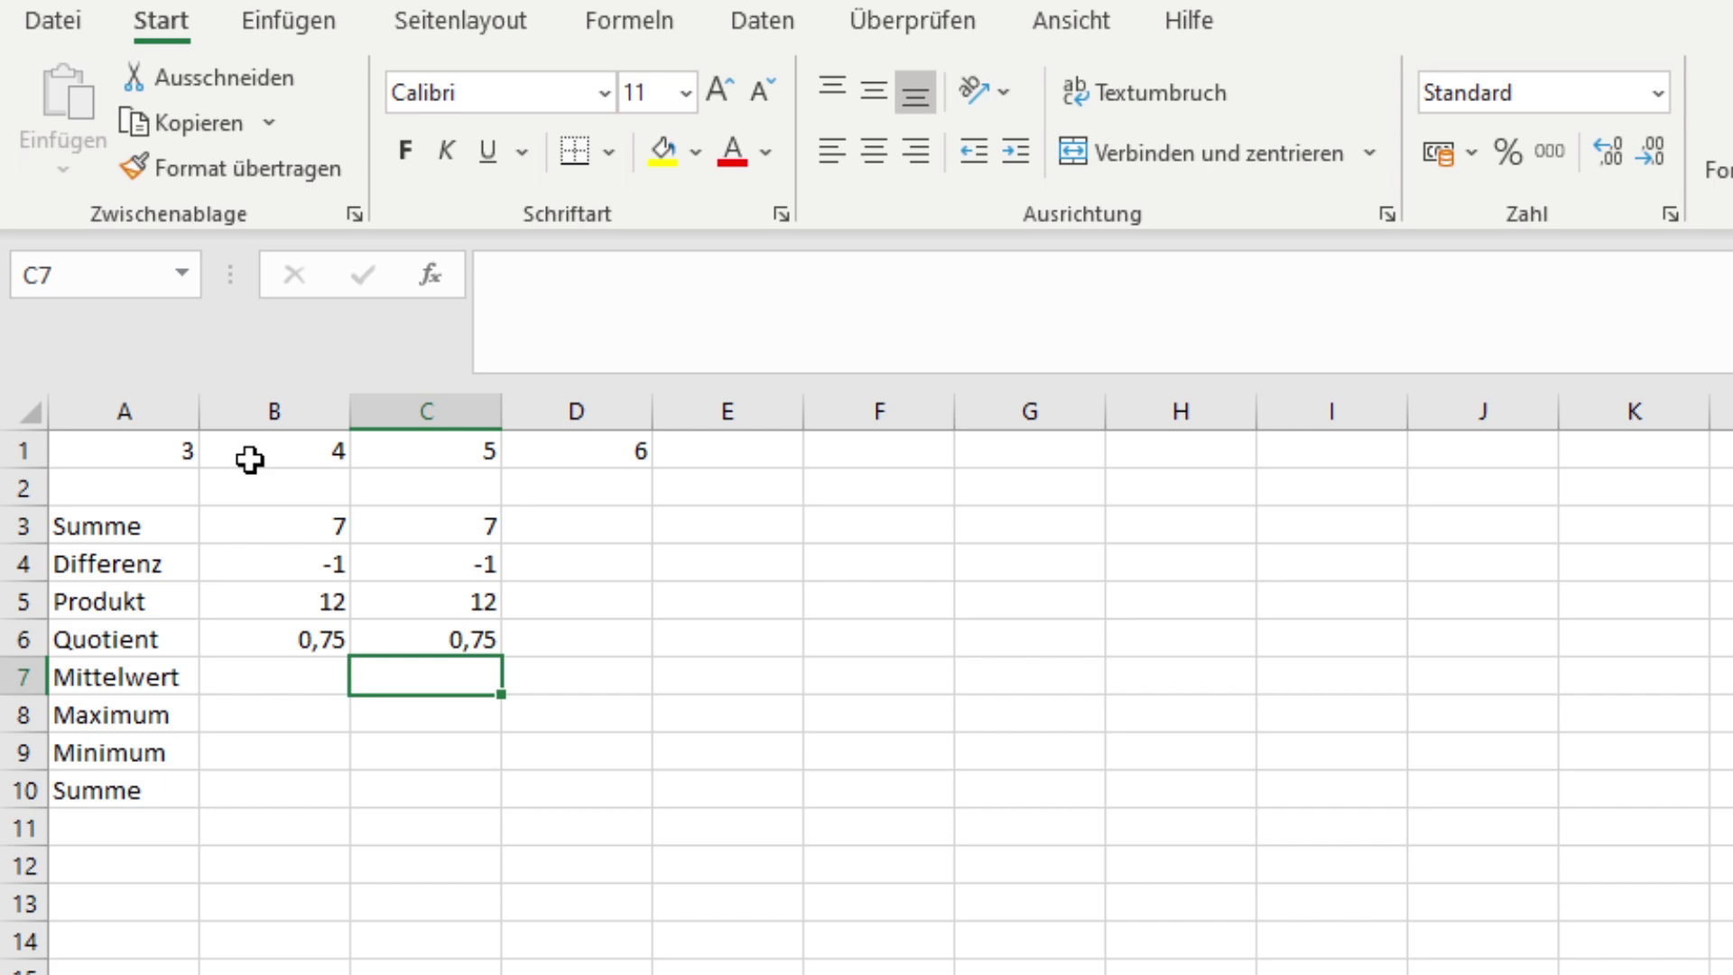
pyautogui.click(257, 483)
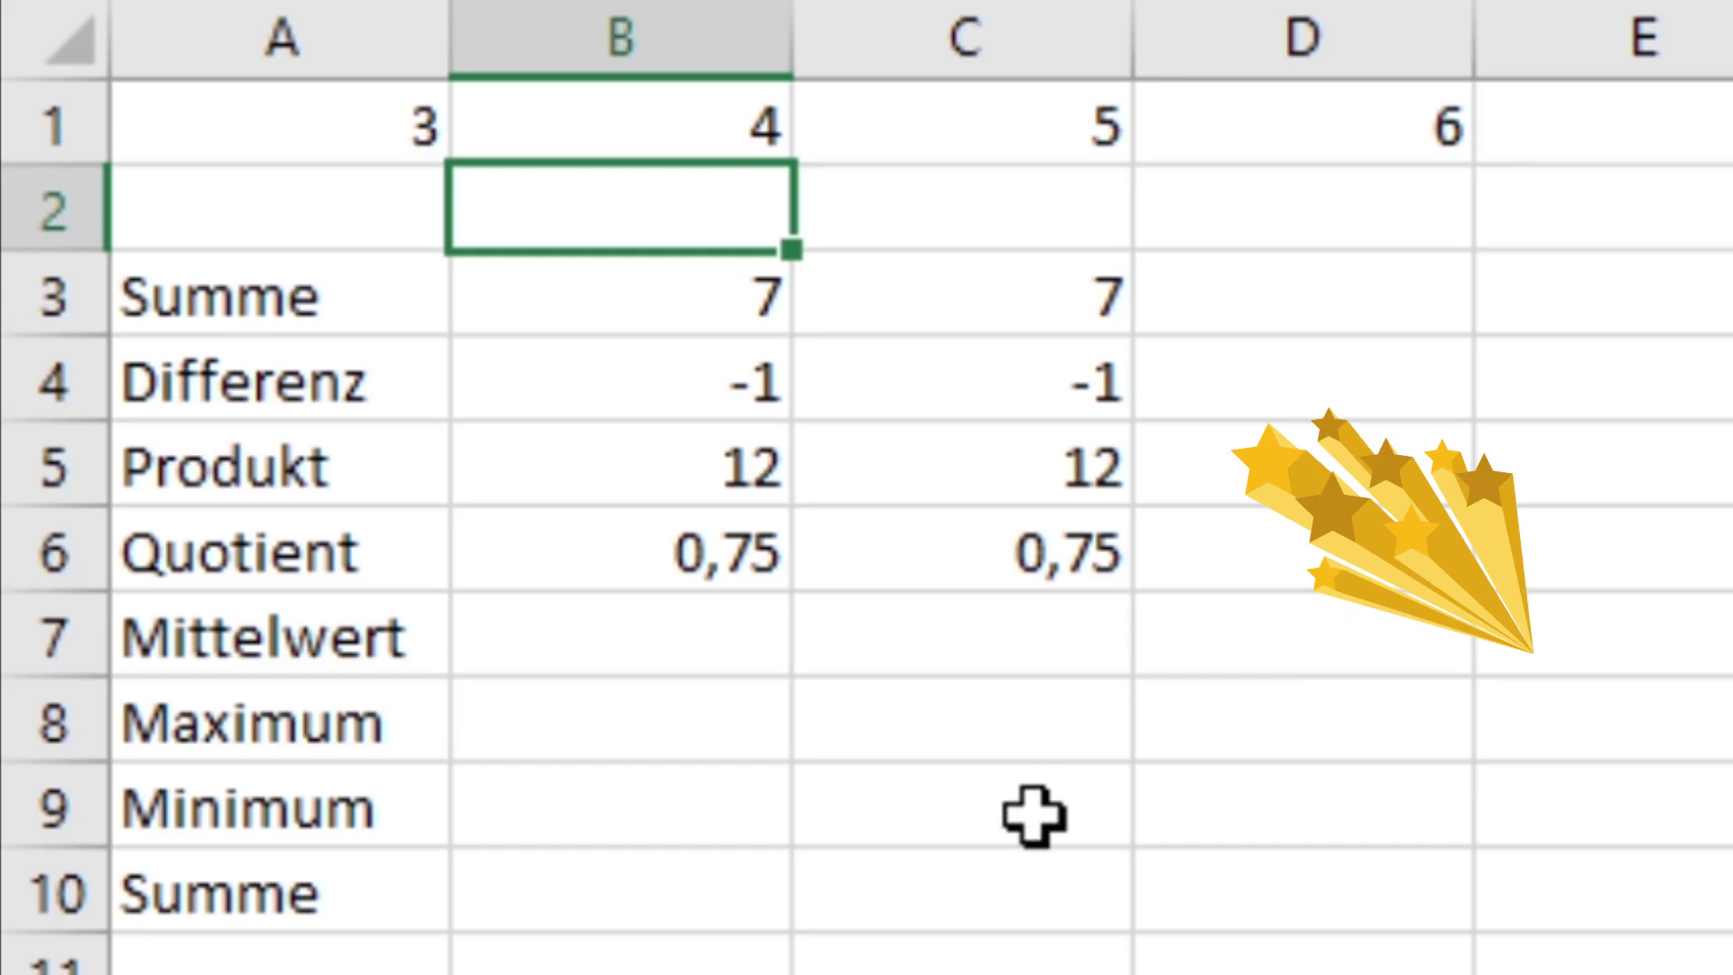
# Check the cell-reference results in C3 through C6
pyautogui.click(1014, 313)
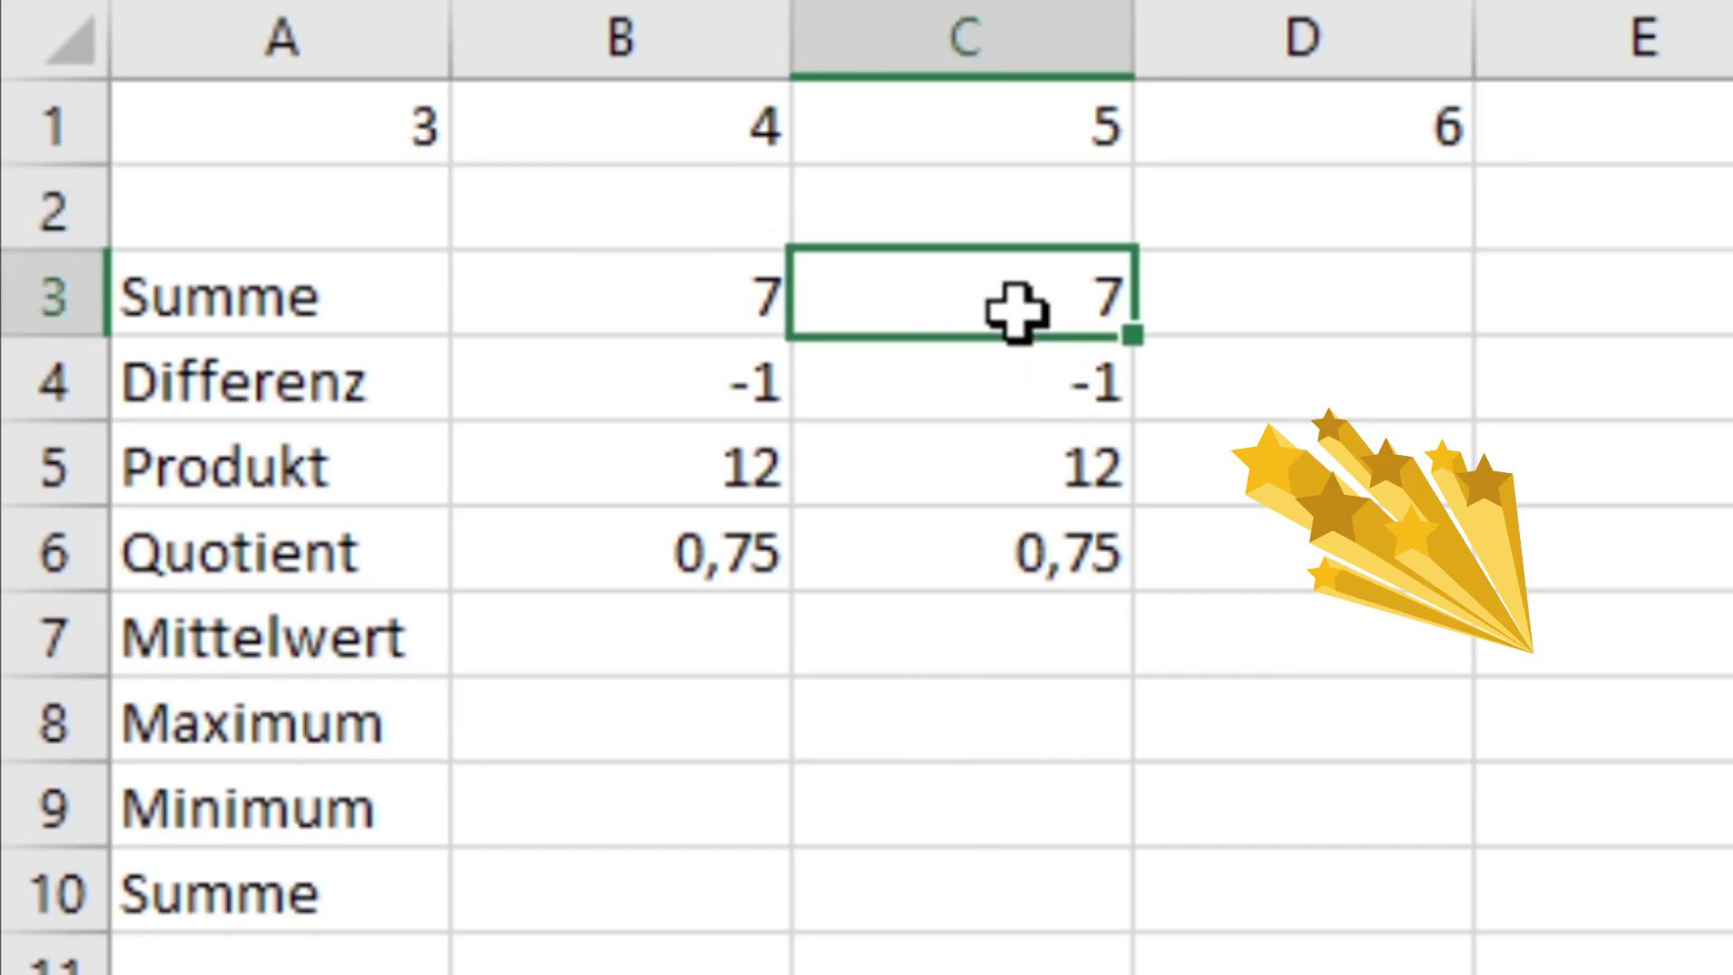
pyautogui.click(989, 415)
pyautogui.click(948, 487)
pyautogui.click(925, 541)
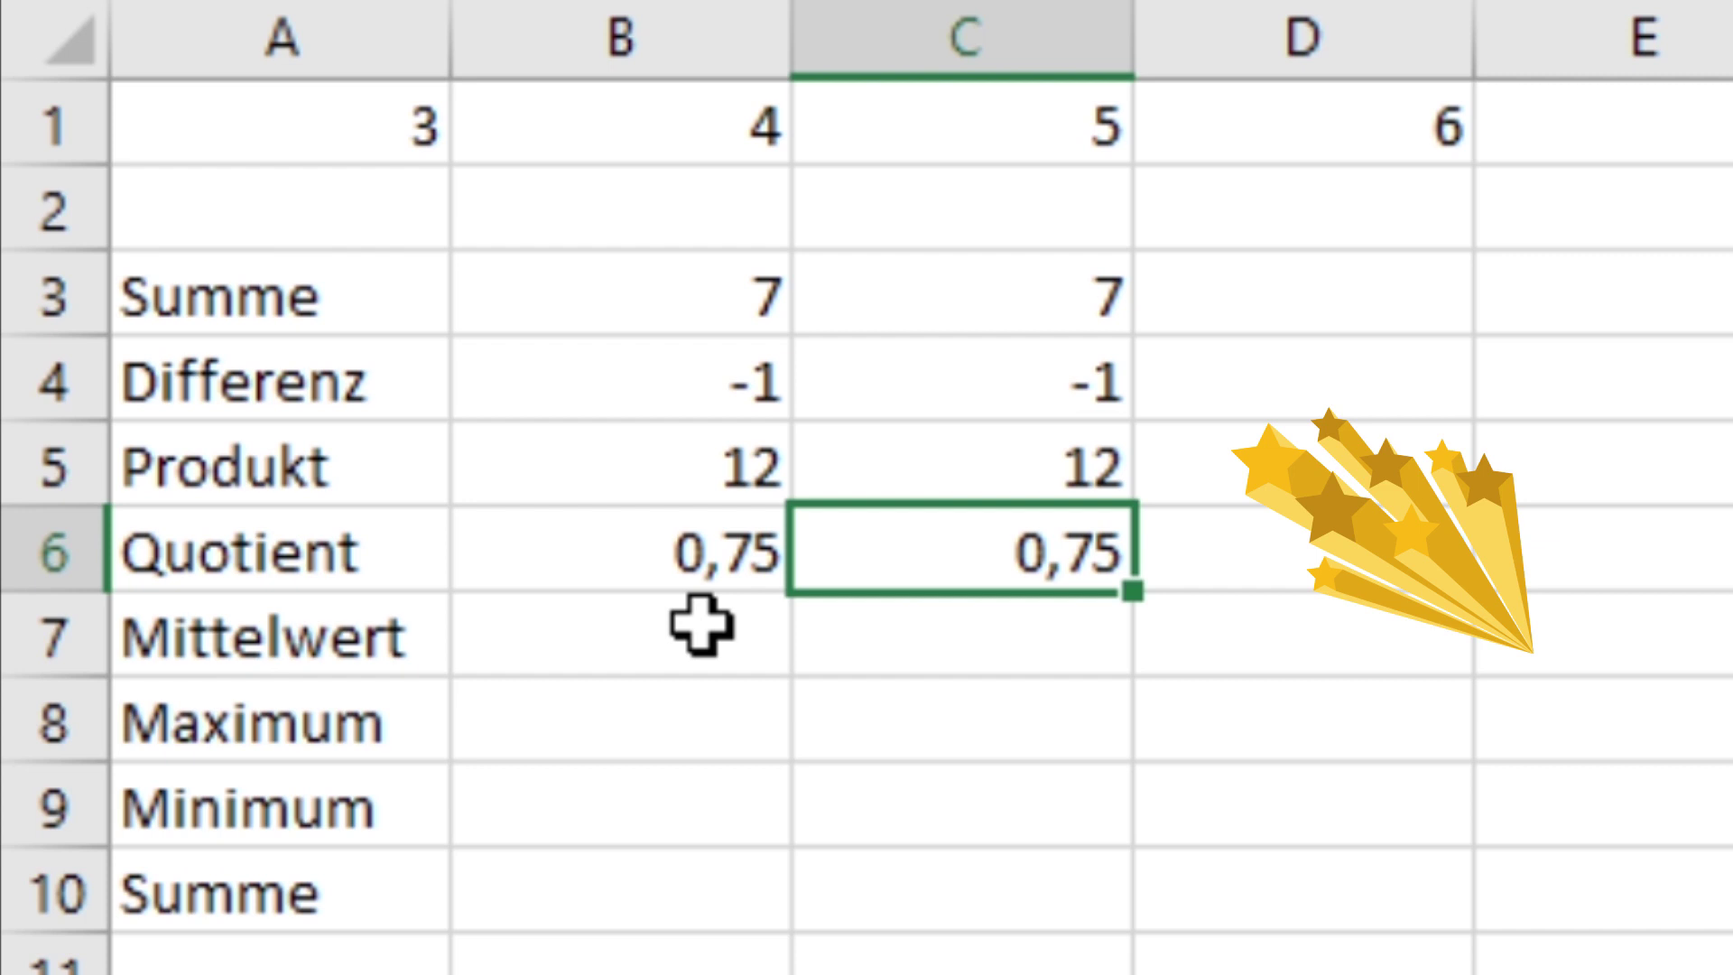
# Enter =(A1+B1+C1+D1)/4 in B7 to get the Mittelwert 4,5
pyautogui.click(701, 623)
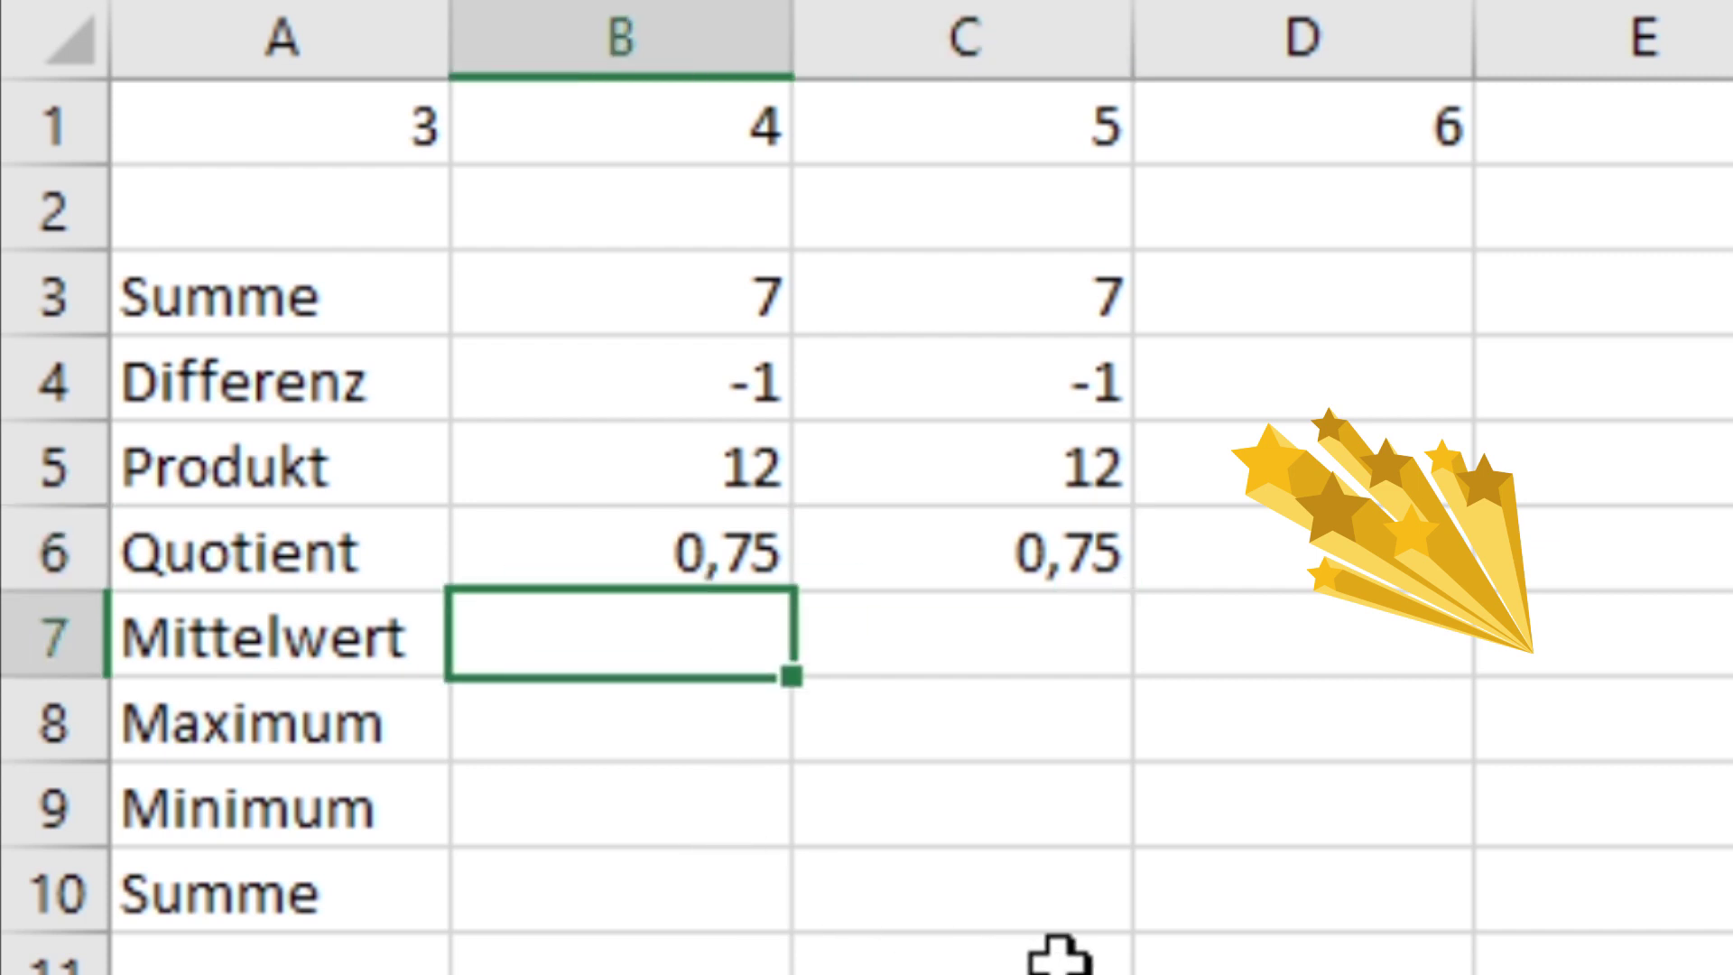
pyautogui.write('=(')
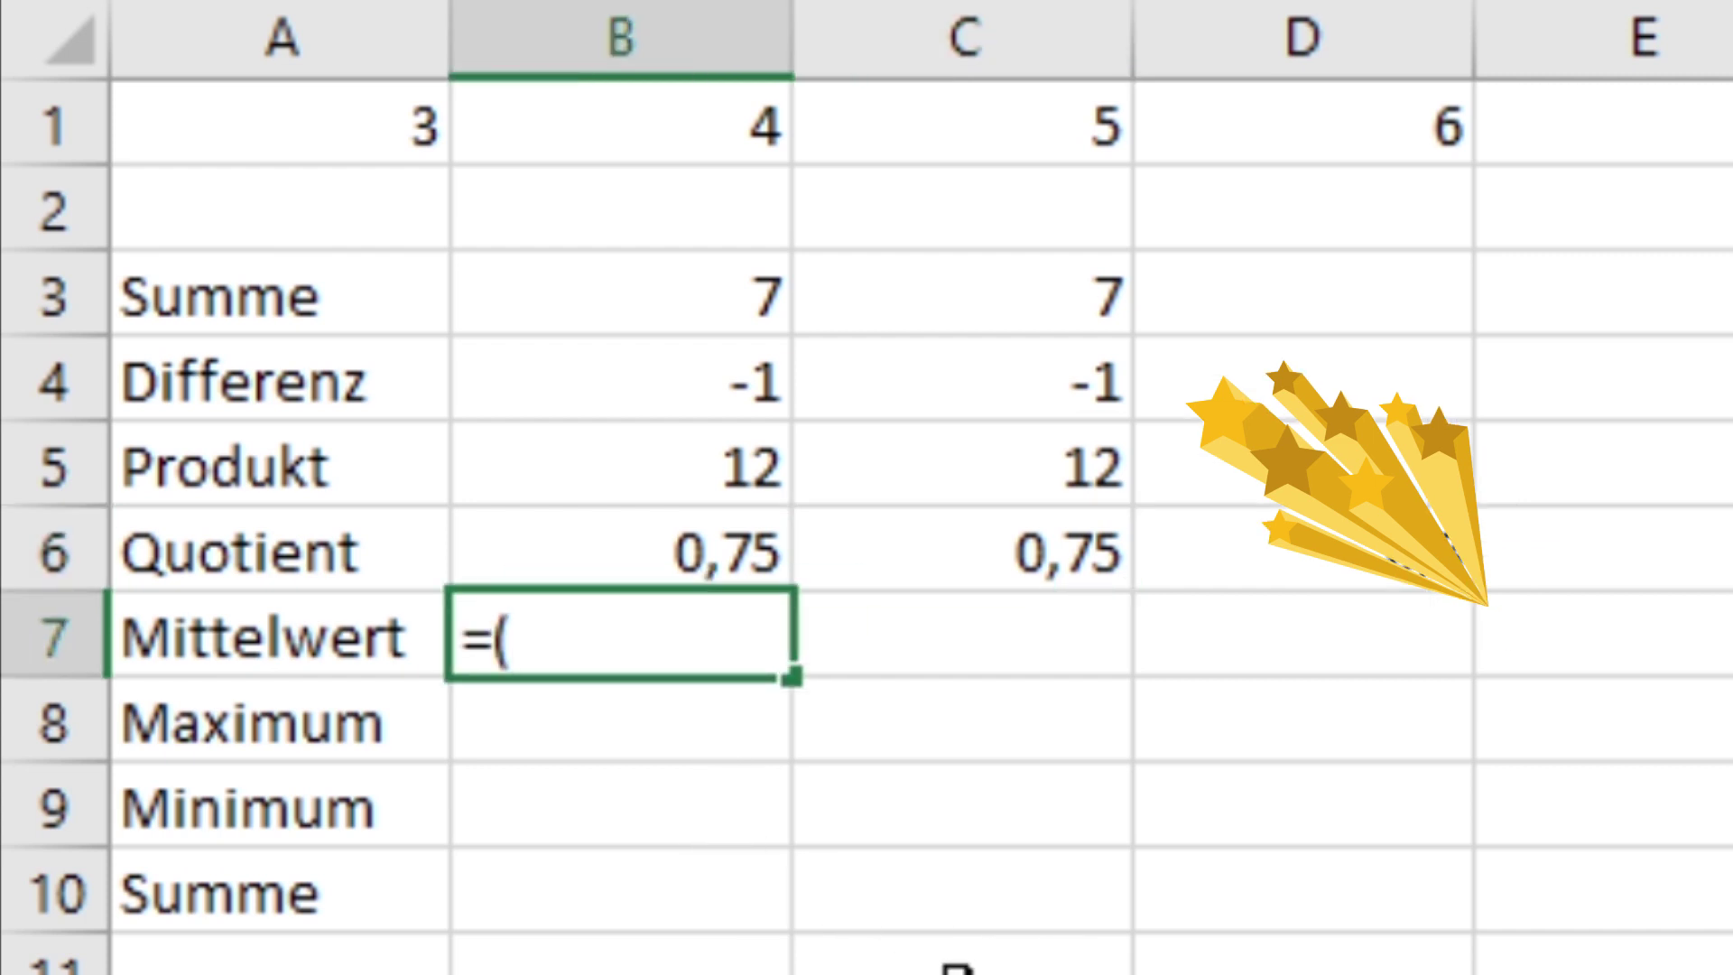
pyautogui.write('A')
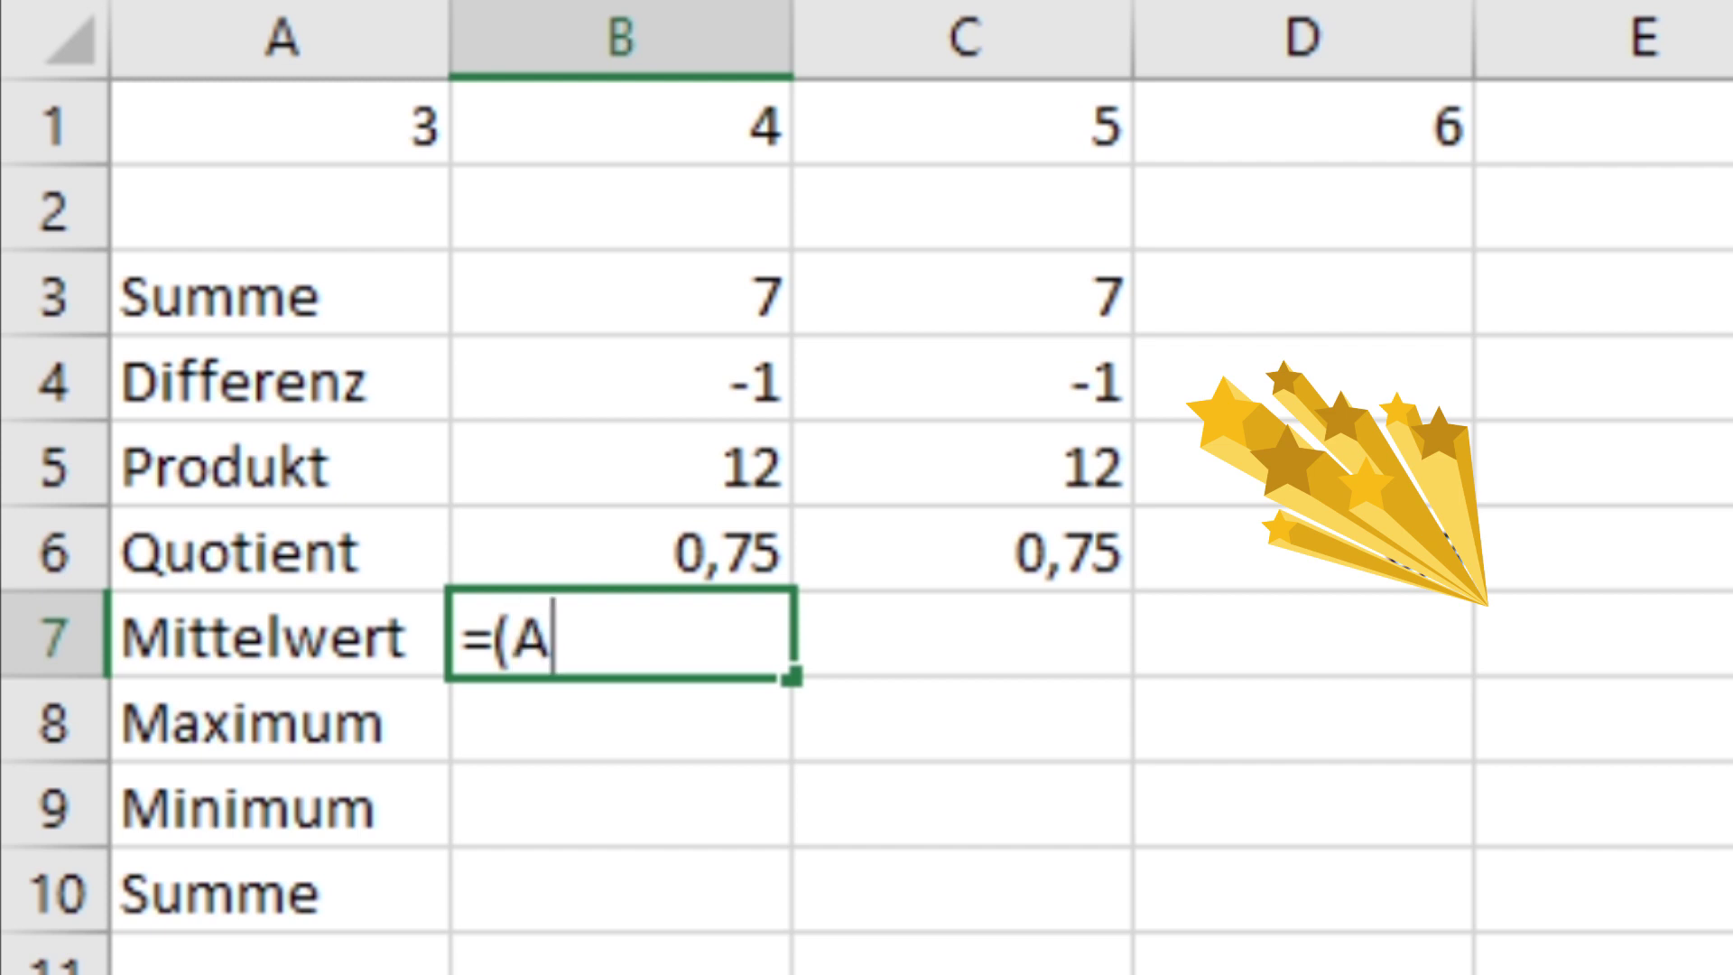
pyautogui.write('1+B1+C1+D1)')
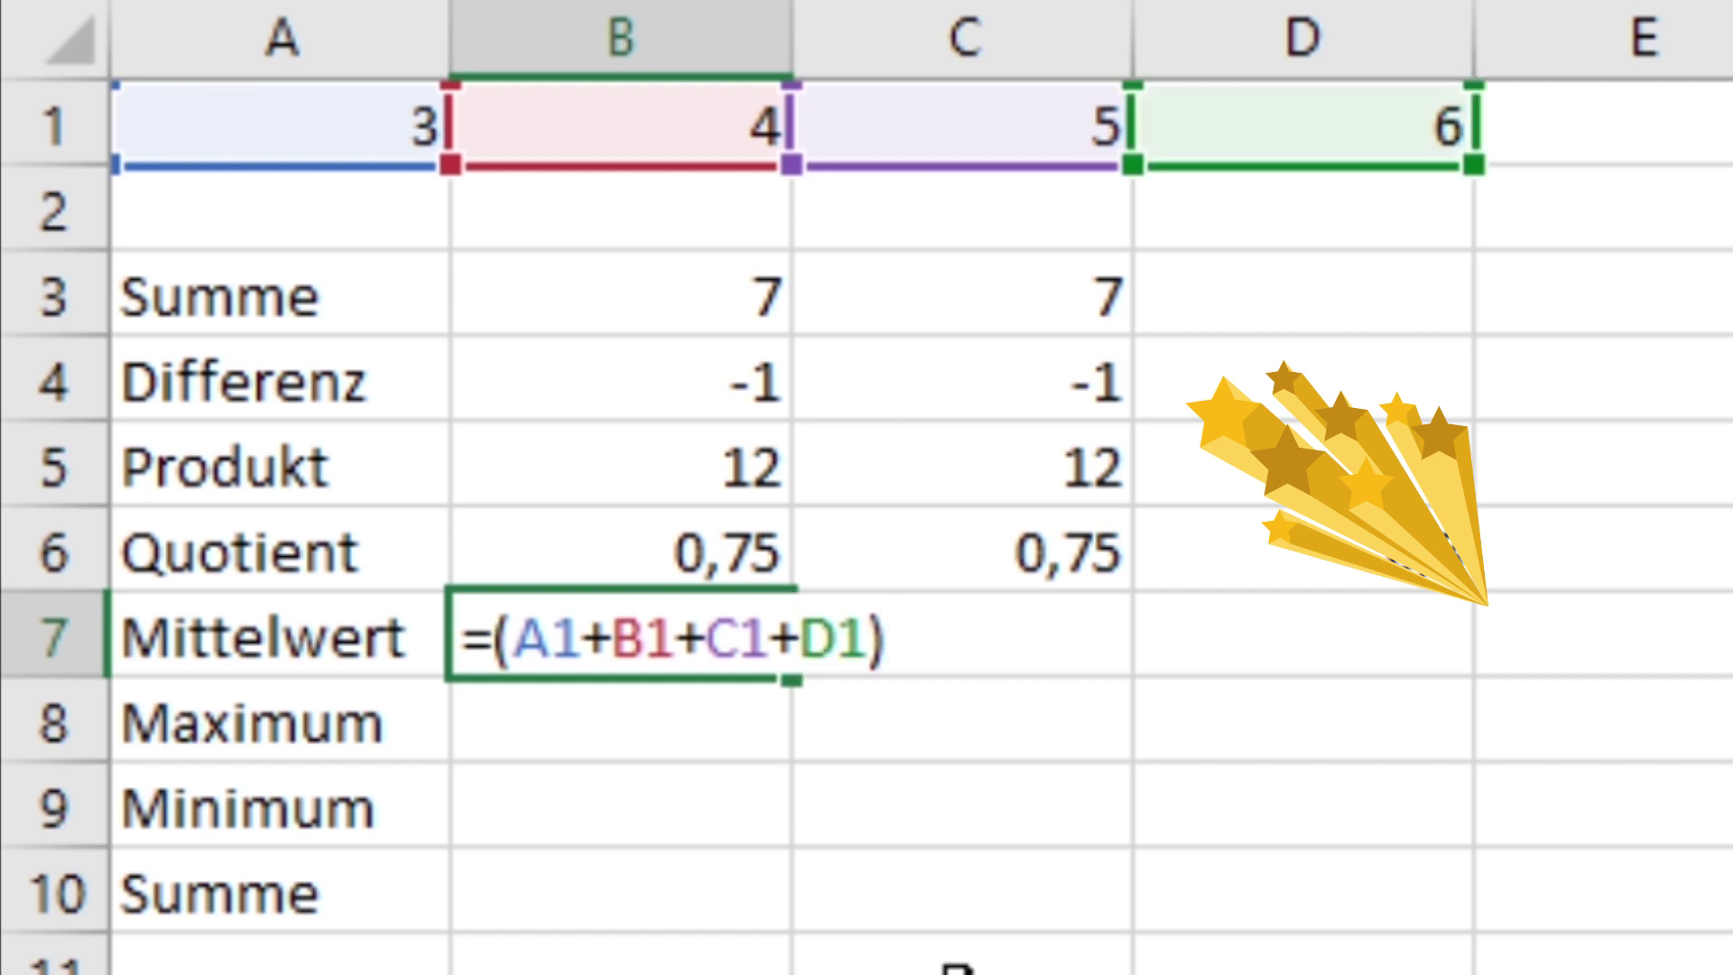
pyautogui.write('/')
pyautogui.write('4')
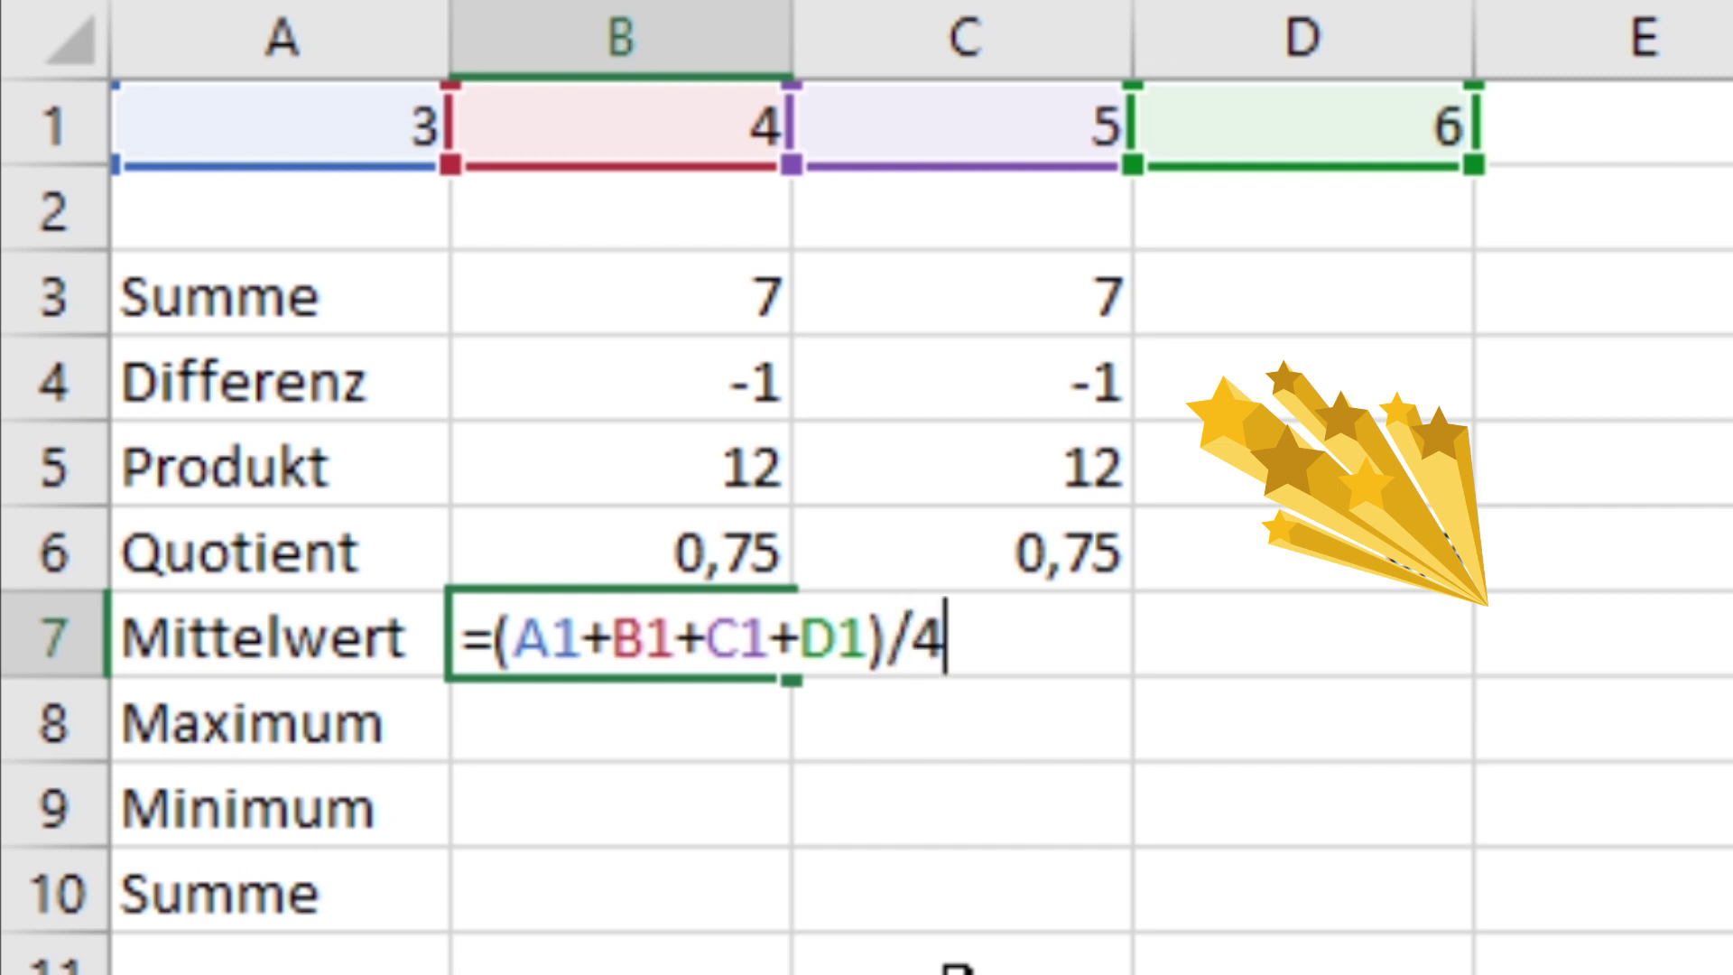
pyautogui.press('Return')
pyautogui.click(620, 632)
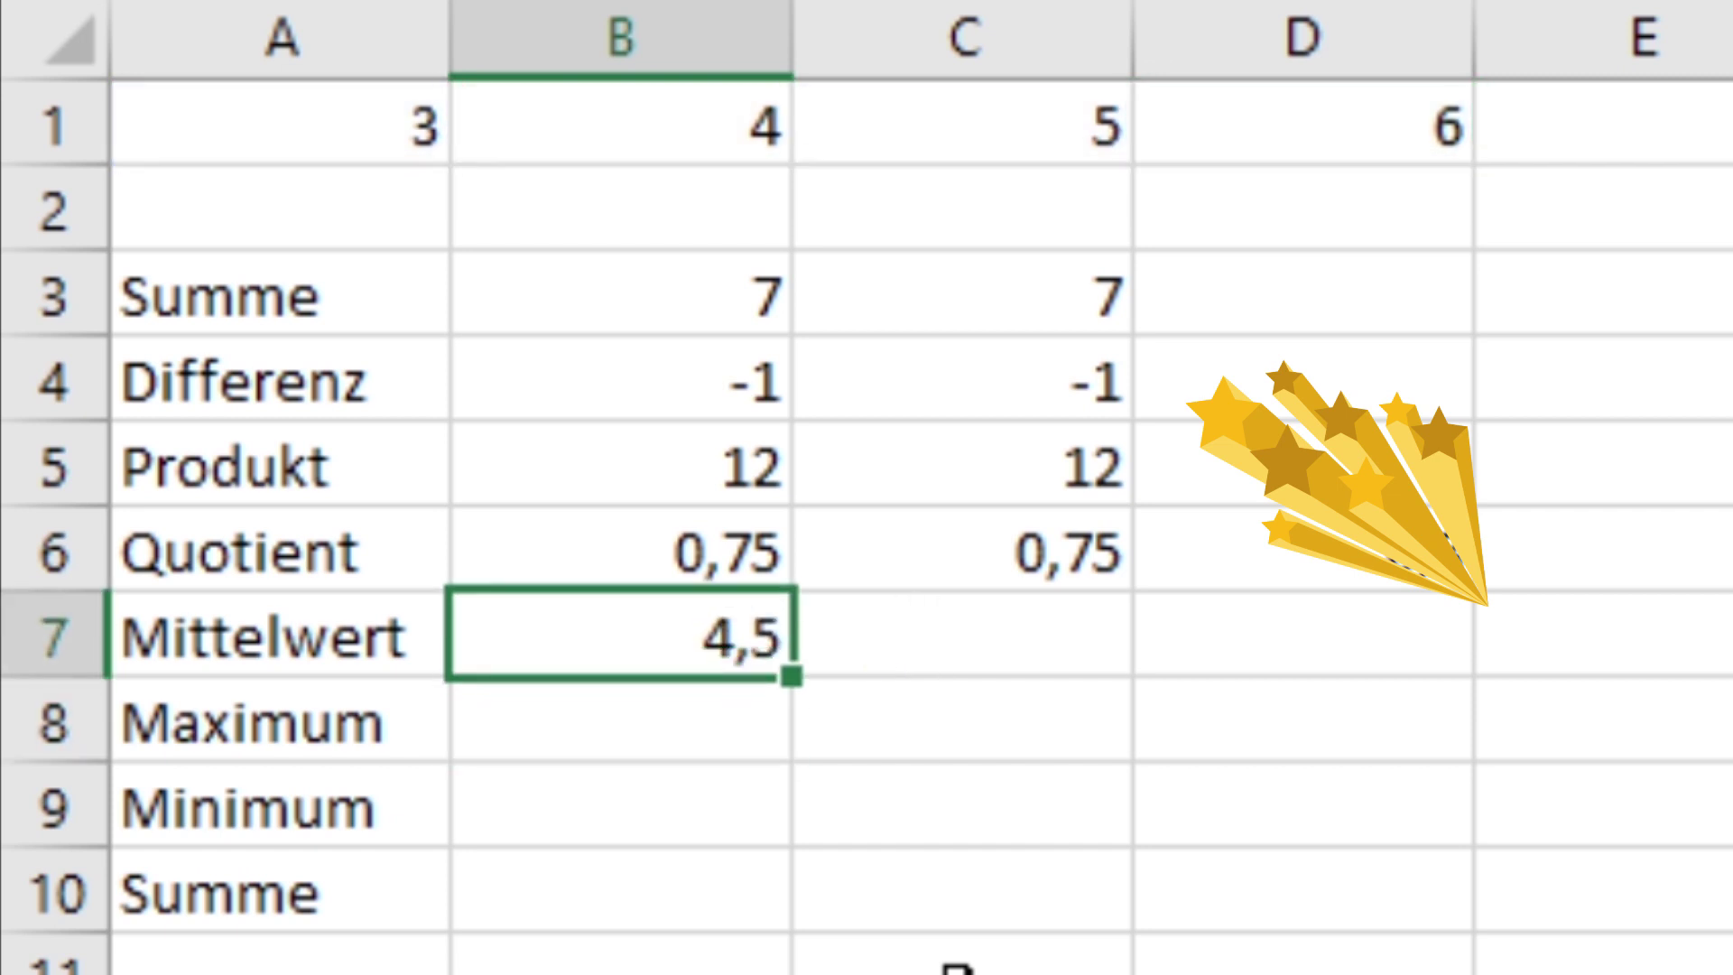
pyautogui.click(961, 632)
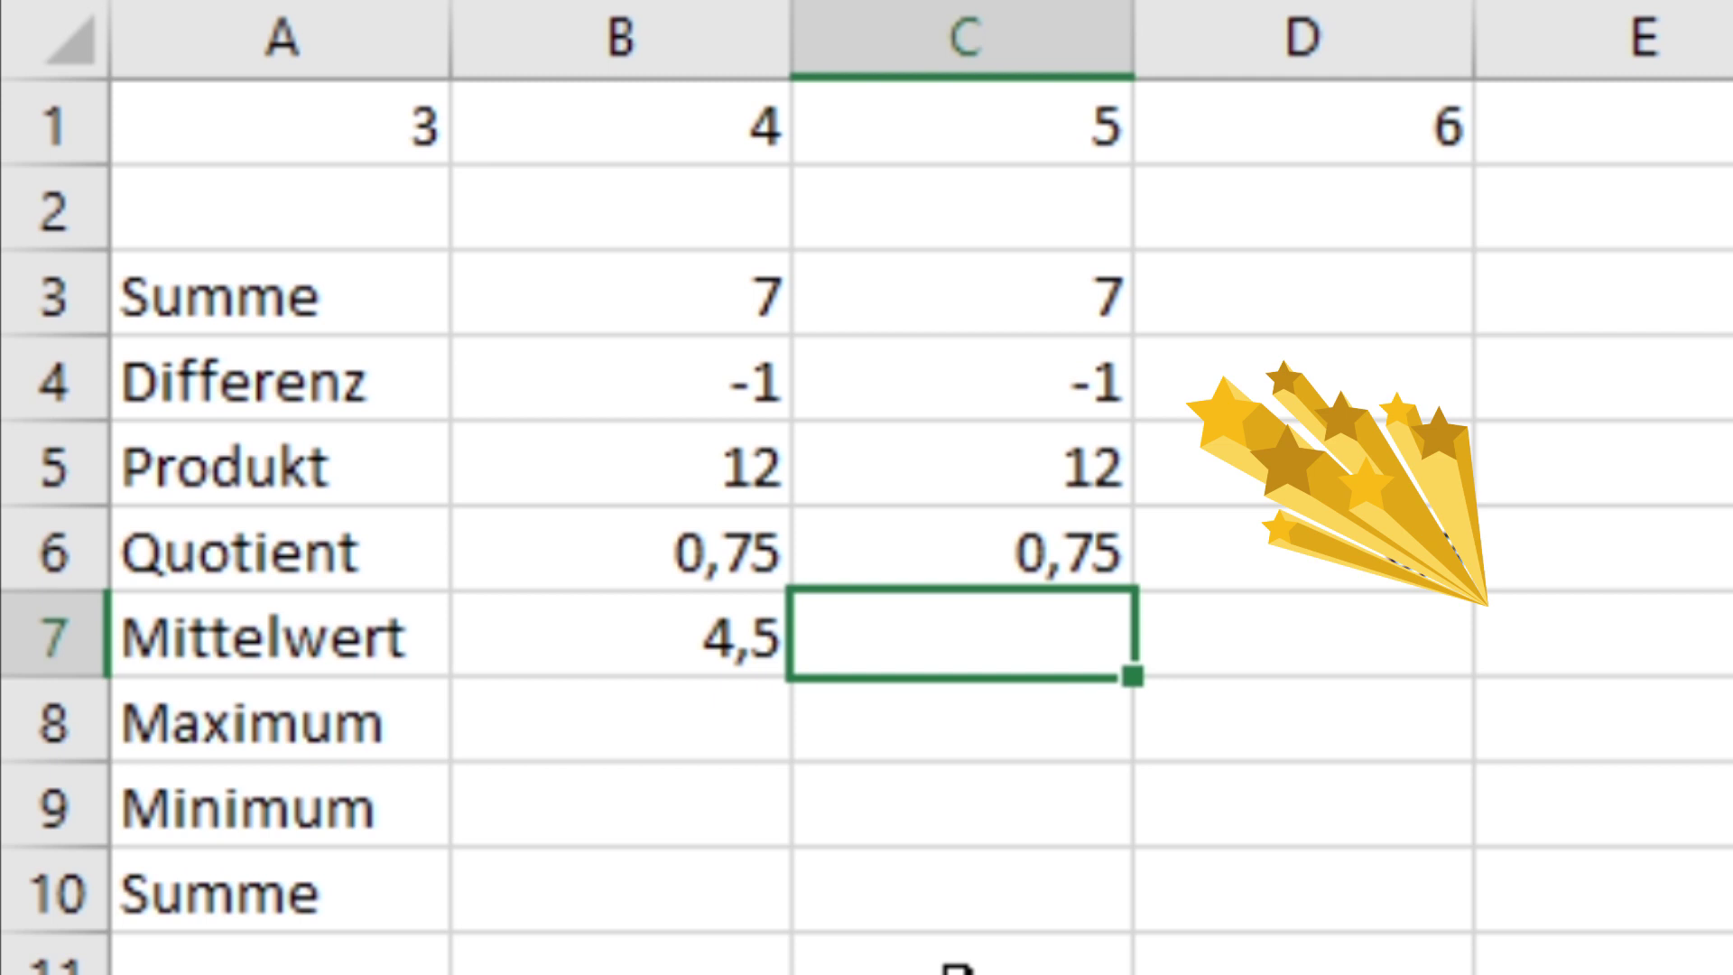
# Enter =SUMME(A1:D1)/4 in C7, returning 4,5
pyautogui.write('=')
pyautogui.write('SD')
pyautogui.press('BackSpace')
pyautogui.write('U')
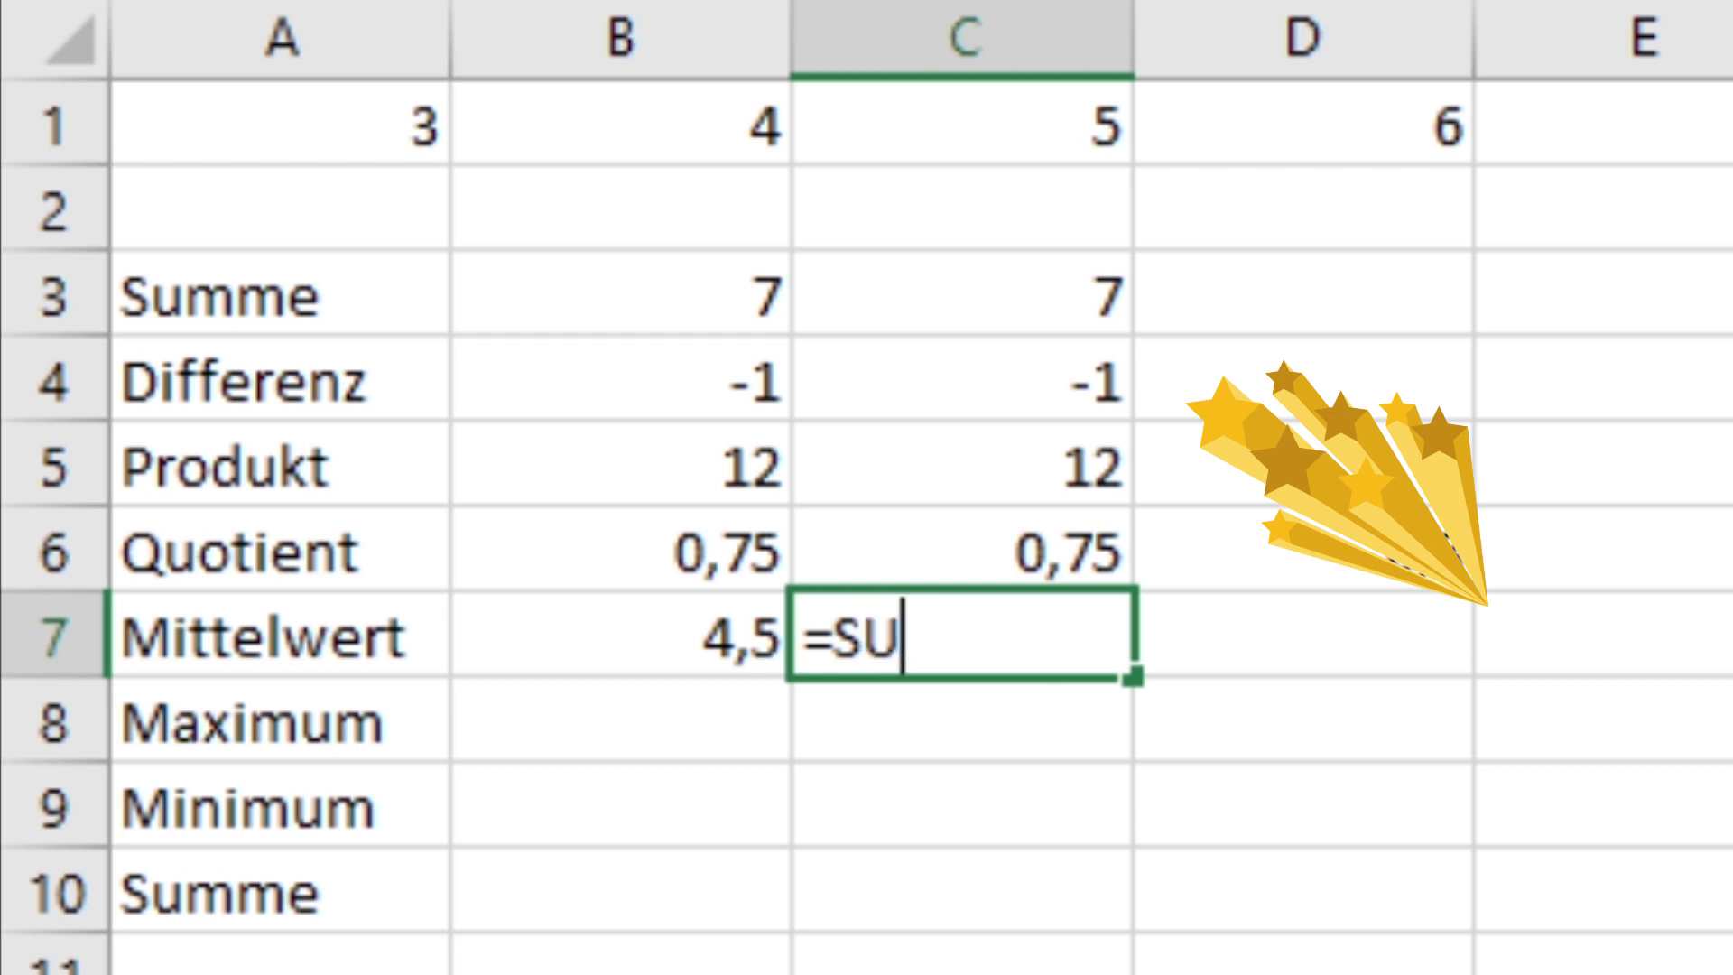
pyautogui.write('MME)')
pyautogui.press('BackSpace')
pyautogui.write('(')
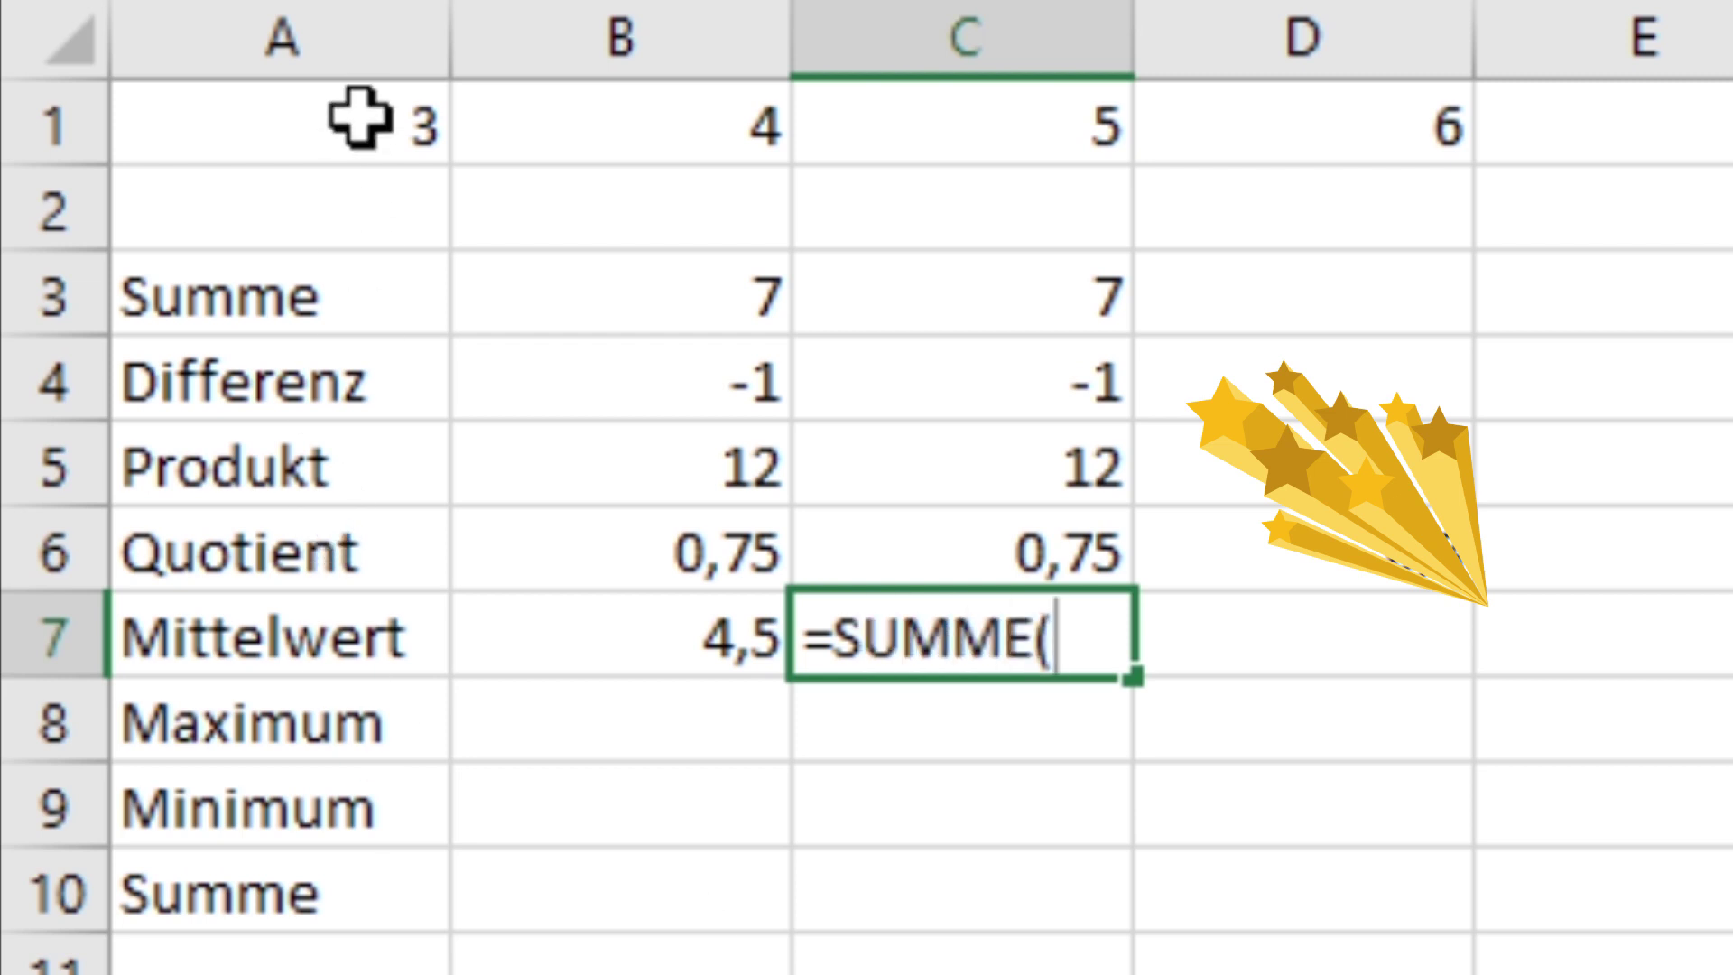
pyautogui.moveTo(371, 124); pyautogui.dragTo(1240, 90)
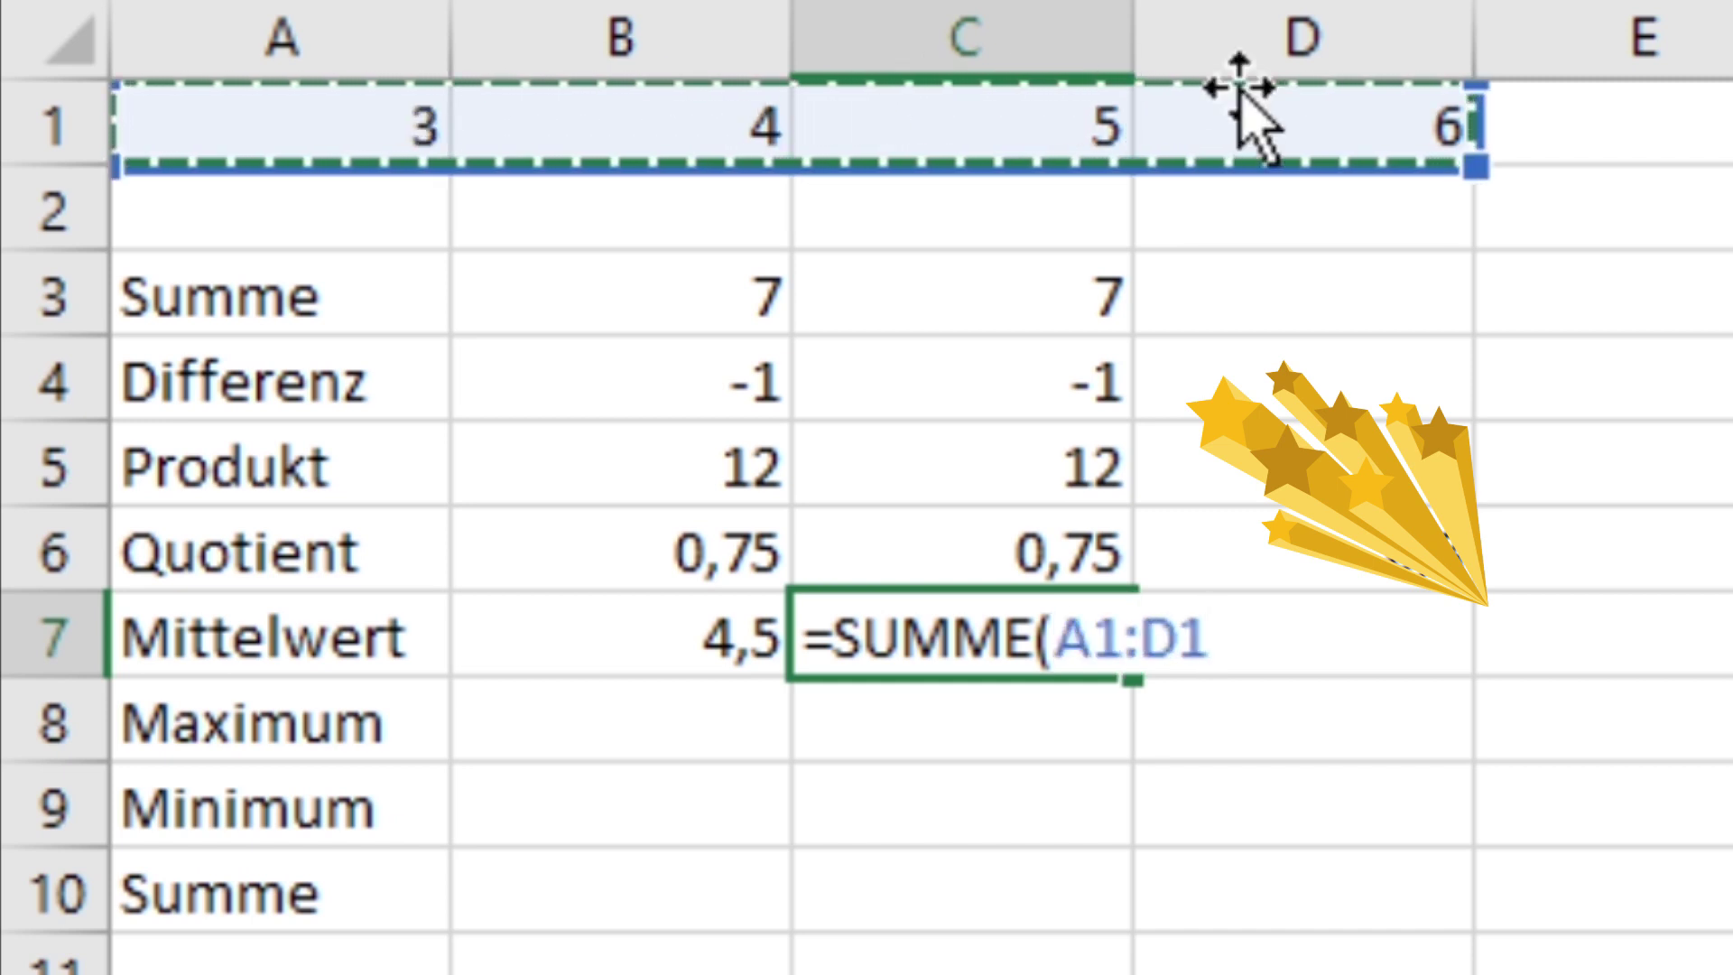
pyautogui.write(')')
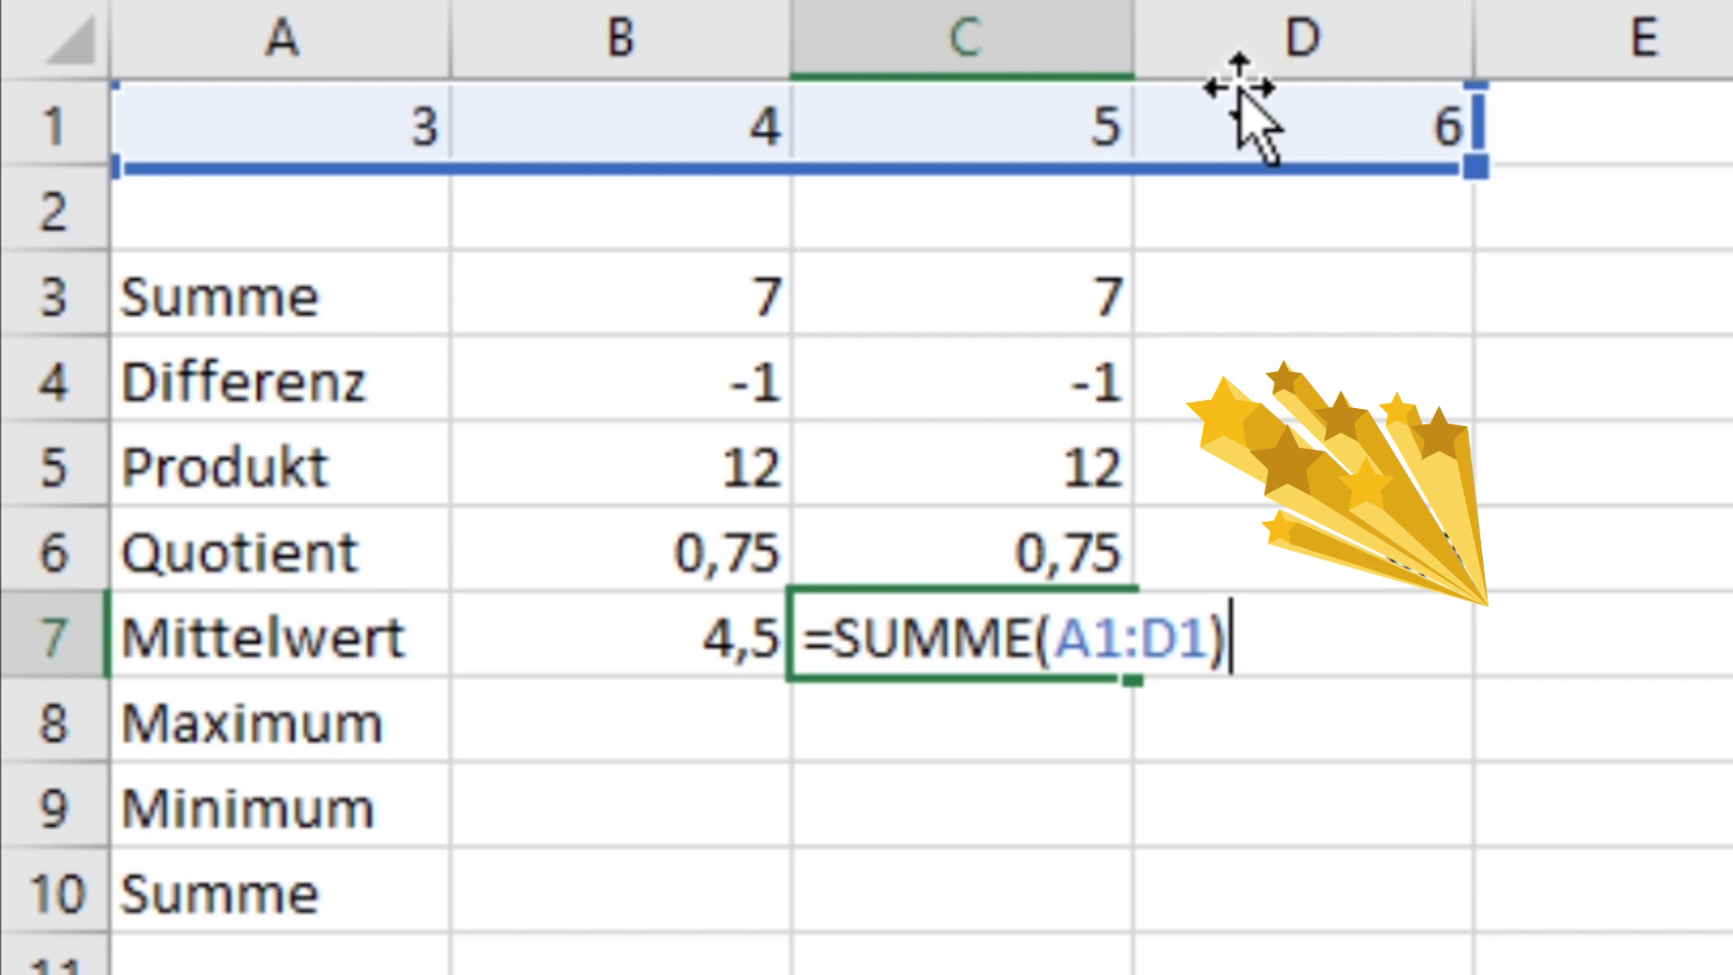
pyautogui.write('/4')
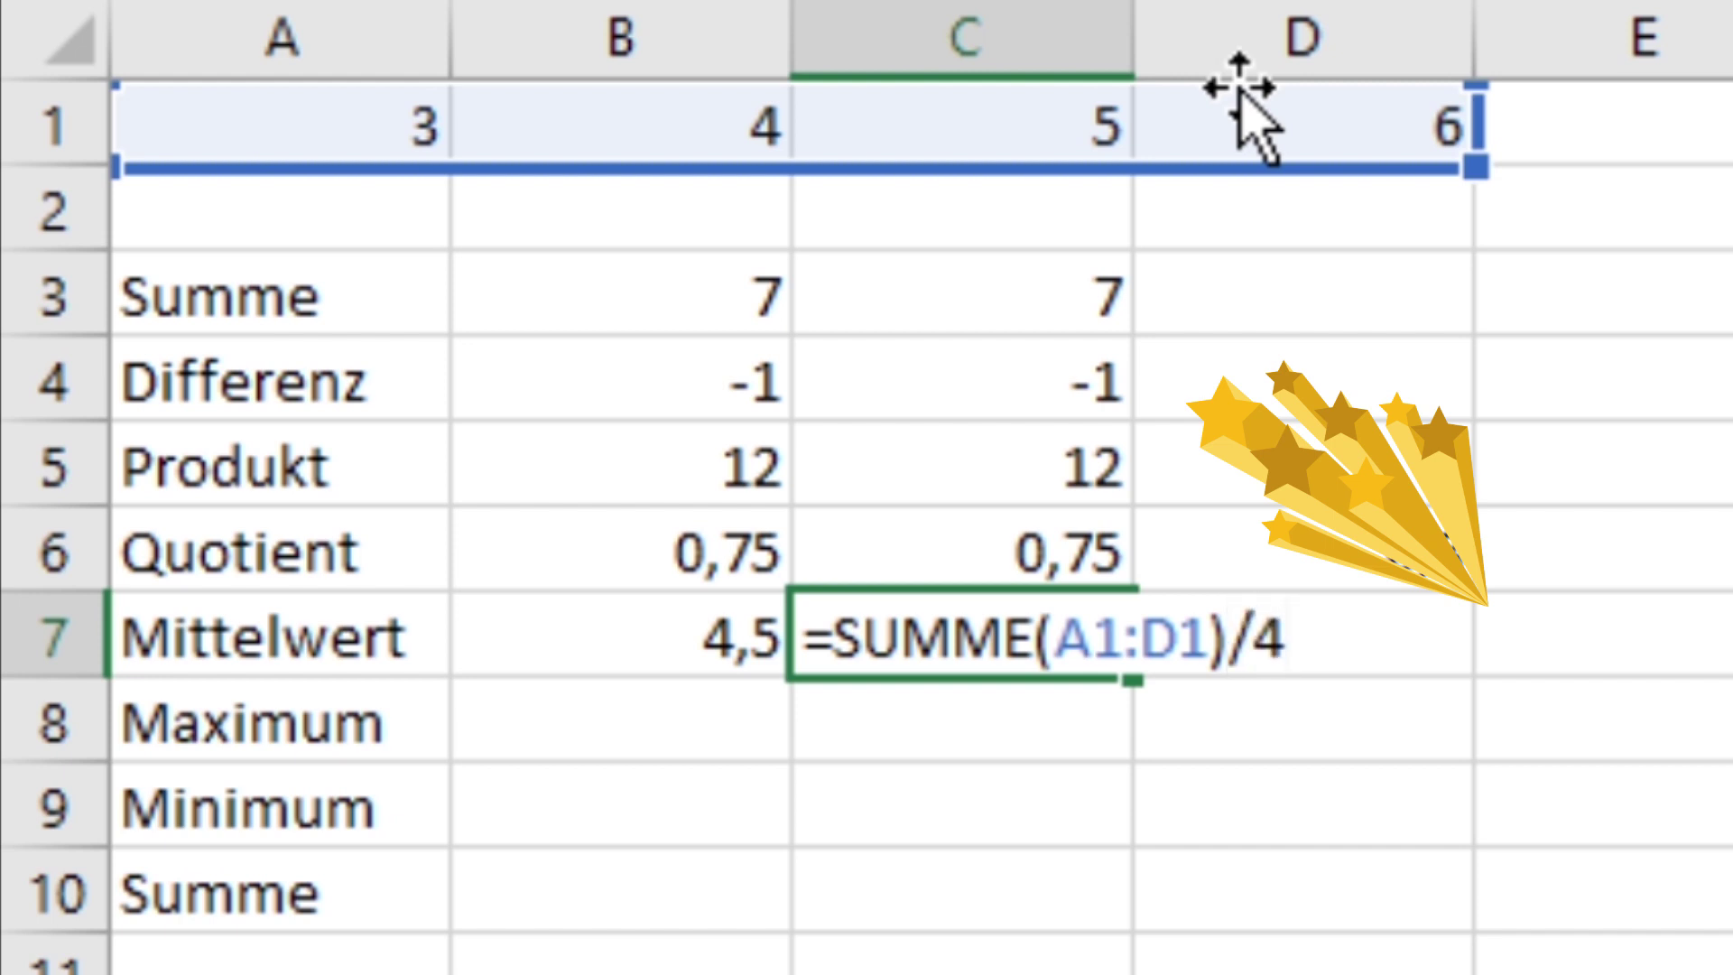
pyautogui.press('Return')
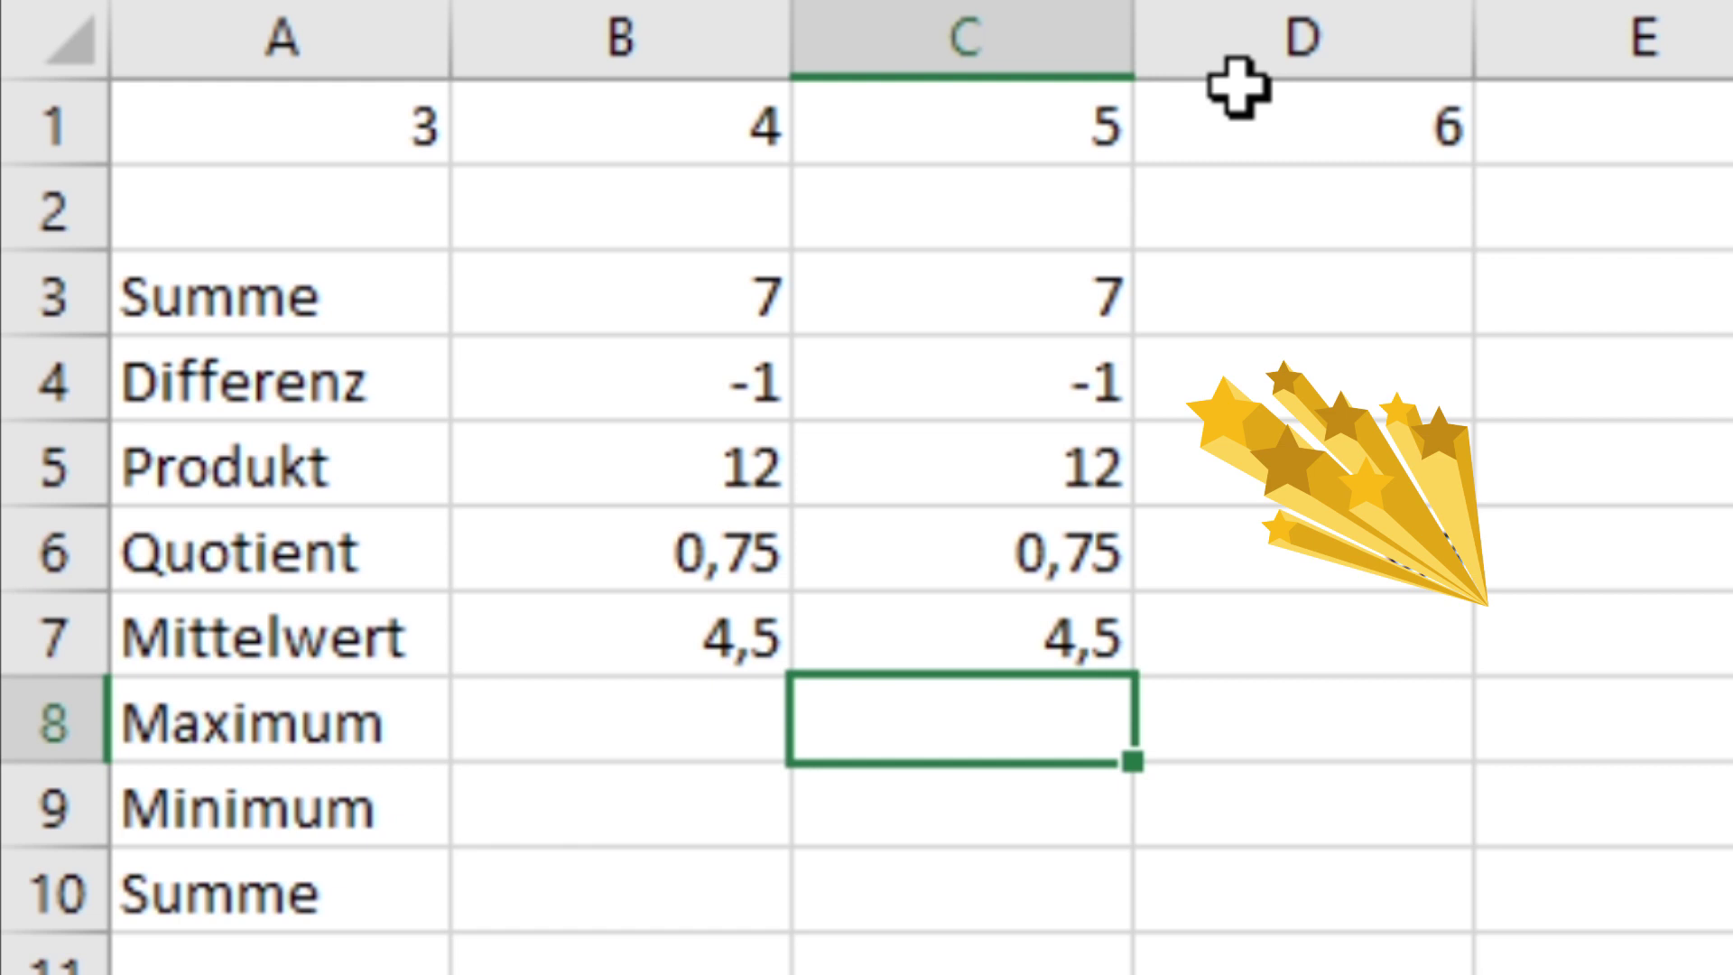
pyautogui.press('Up')
pyautogui.press('Right')
# Enter =MITTELWERT(A1:D1) in D7, which also returns 4,5
pyautogui.write('(')
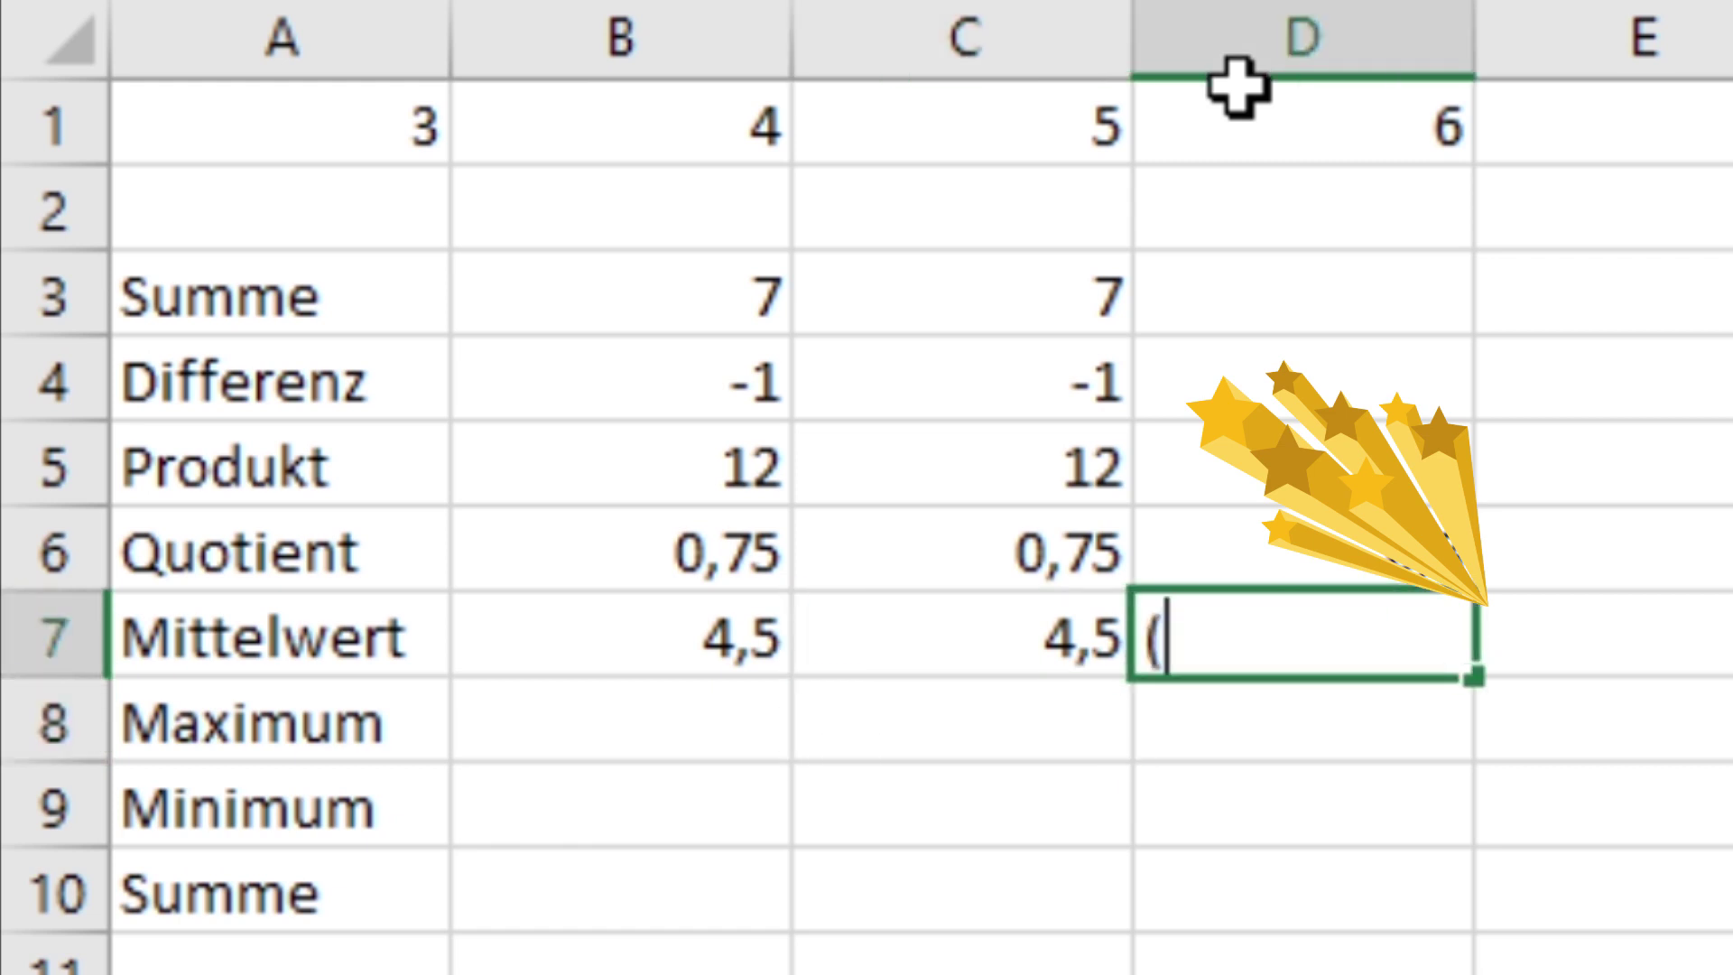
pyautogui.press('BackSpace')
pyautogui.write('?')
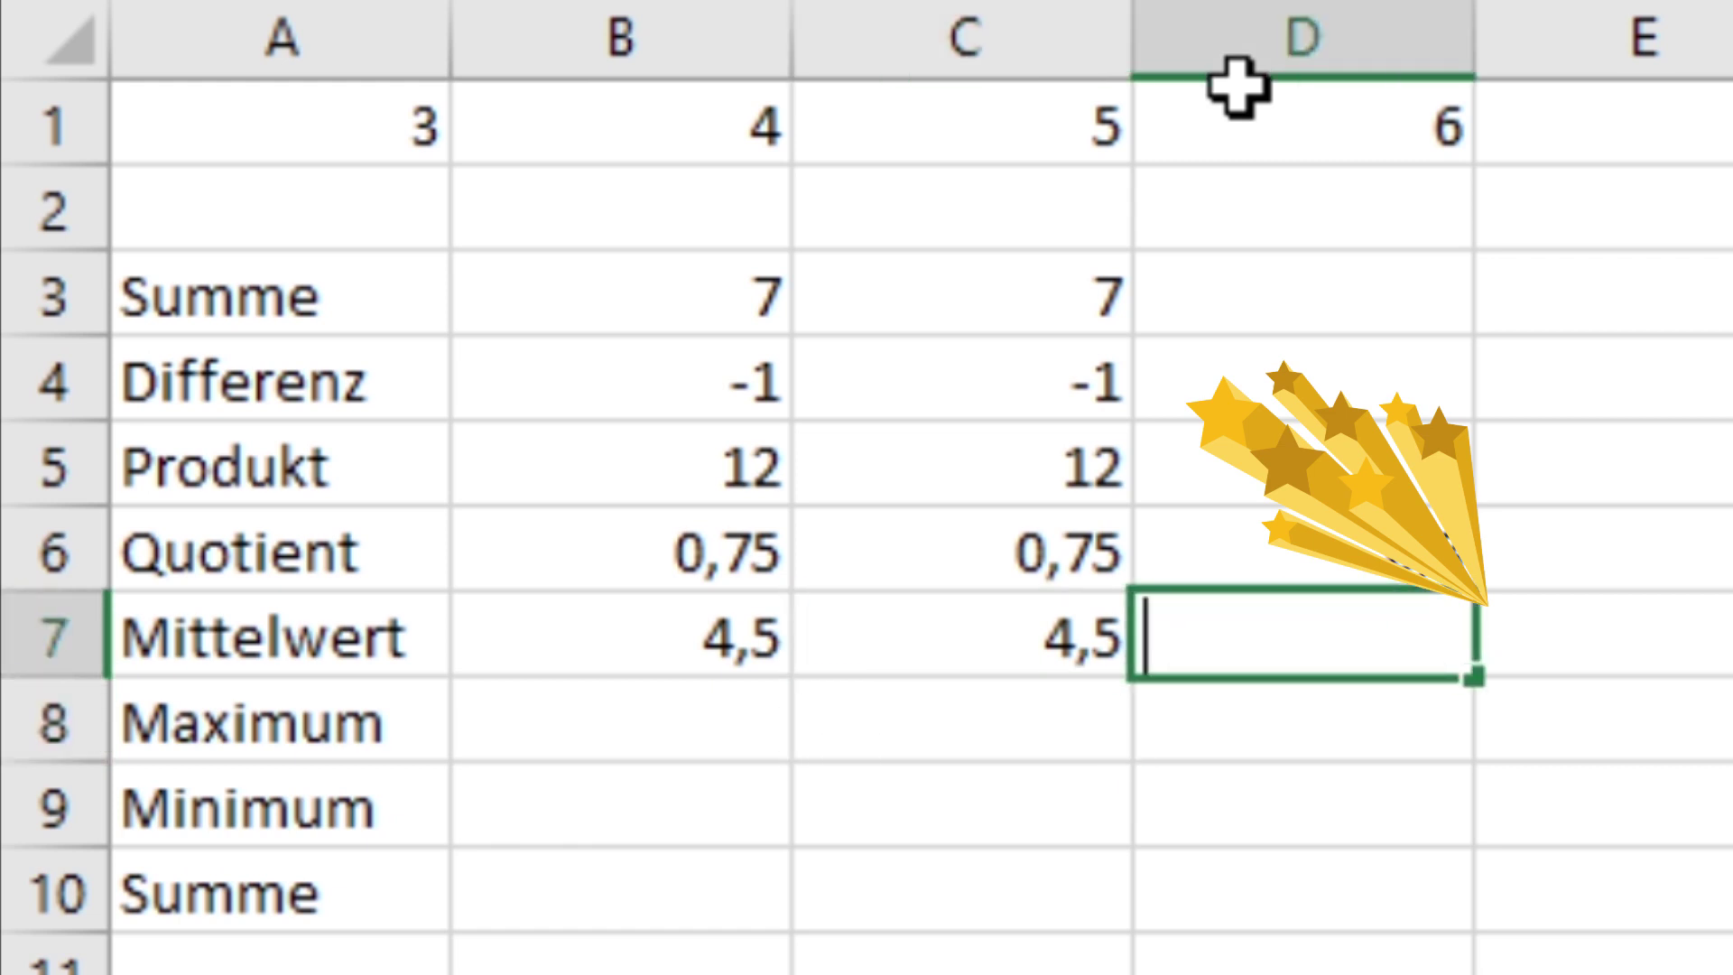
pyautogui.press('BackSpace')
pyautogui.write('`=')
pyautogui.press('BackSpace')
pyautogui.press('BackSpace')
pyautogui.write('=M')
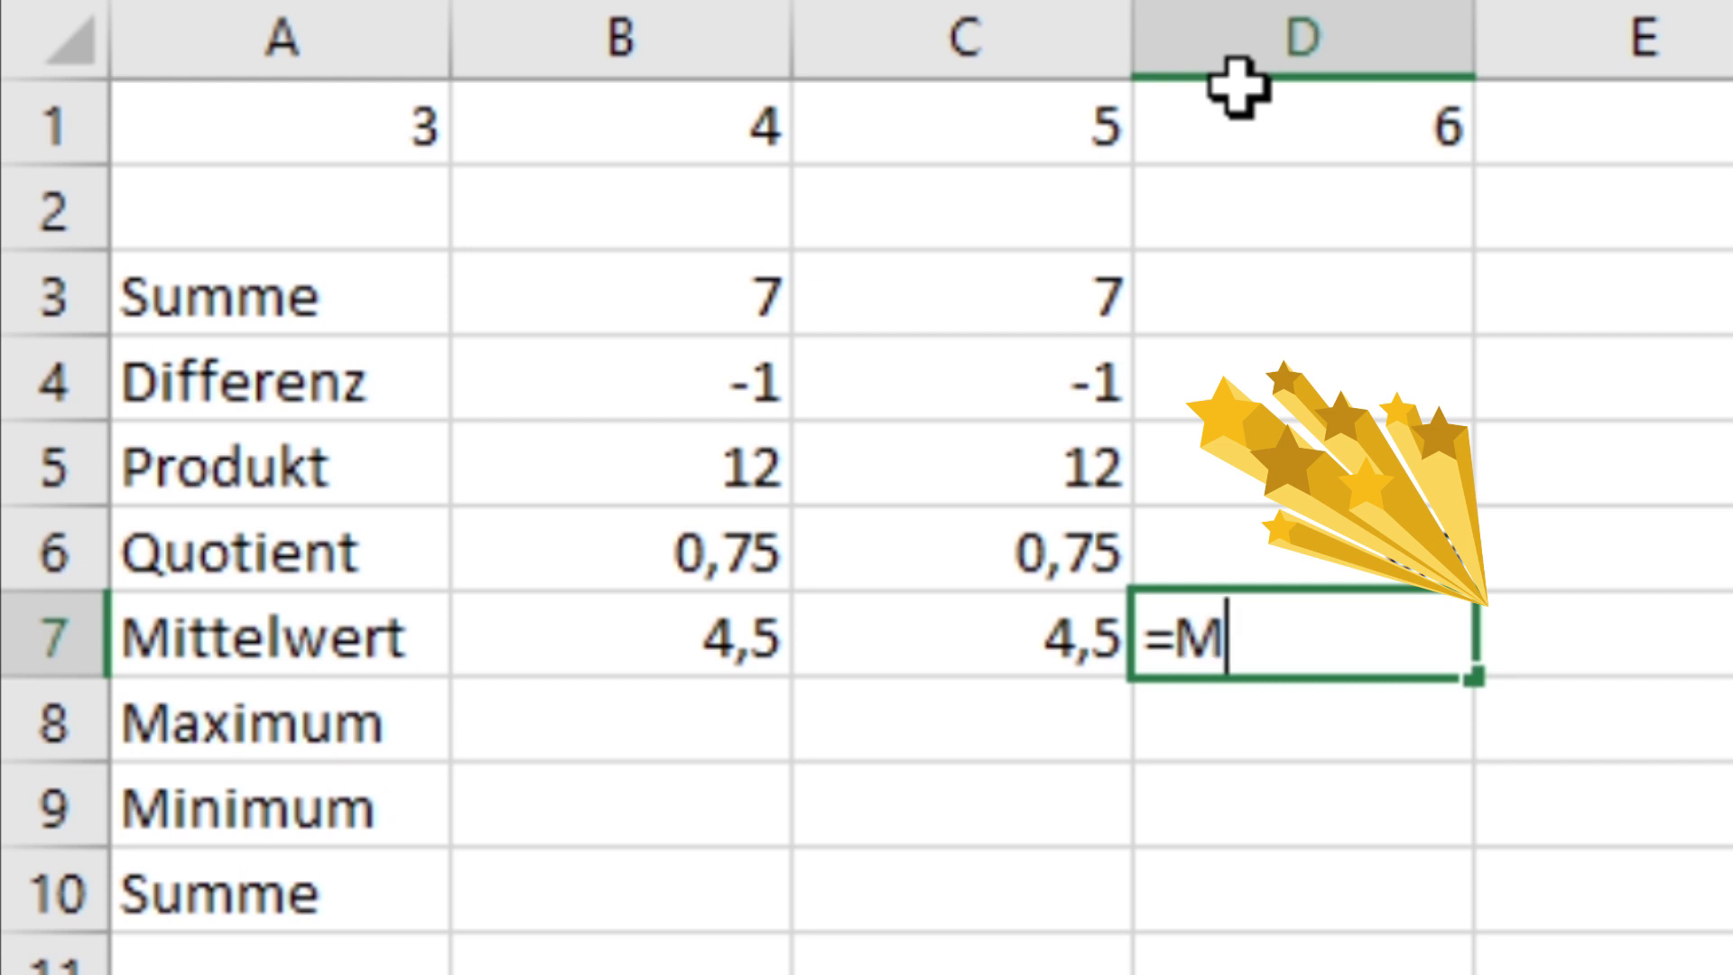
pyautogui.write('ITTELWE')
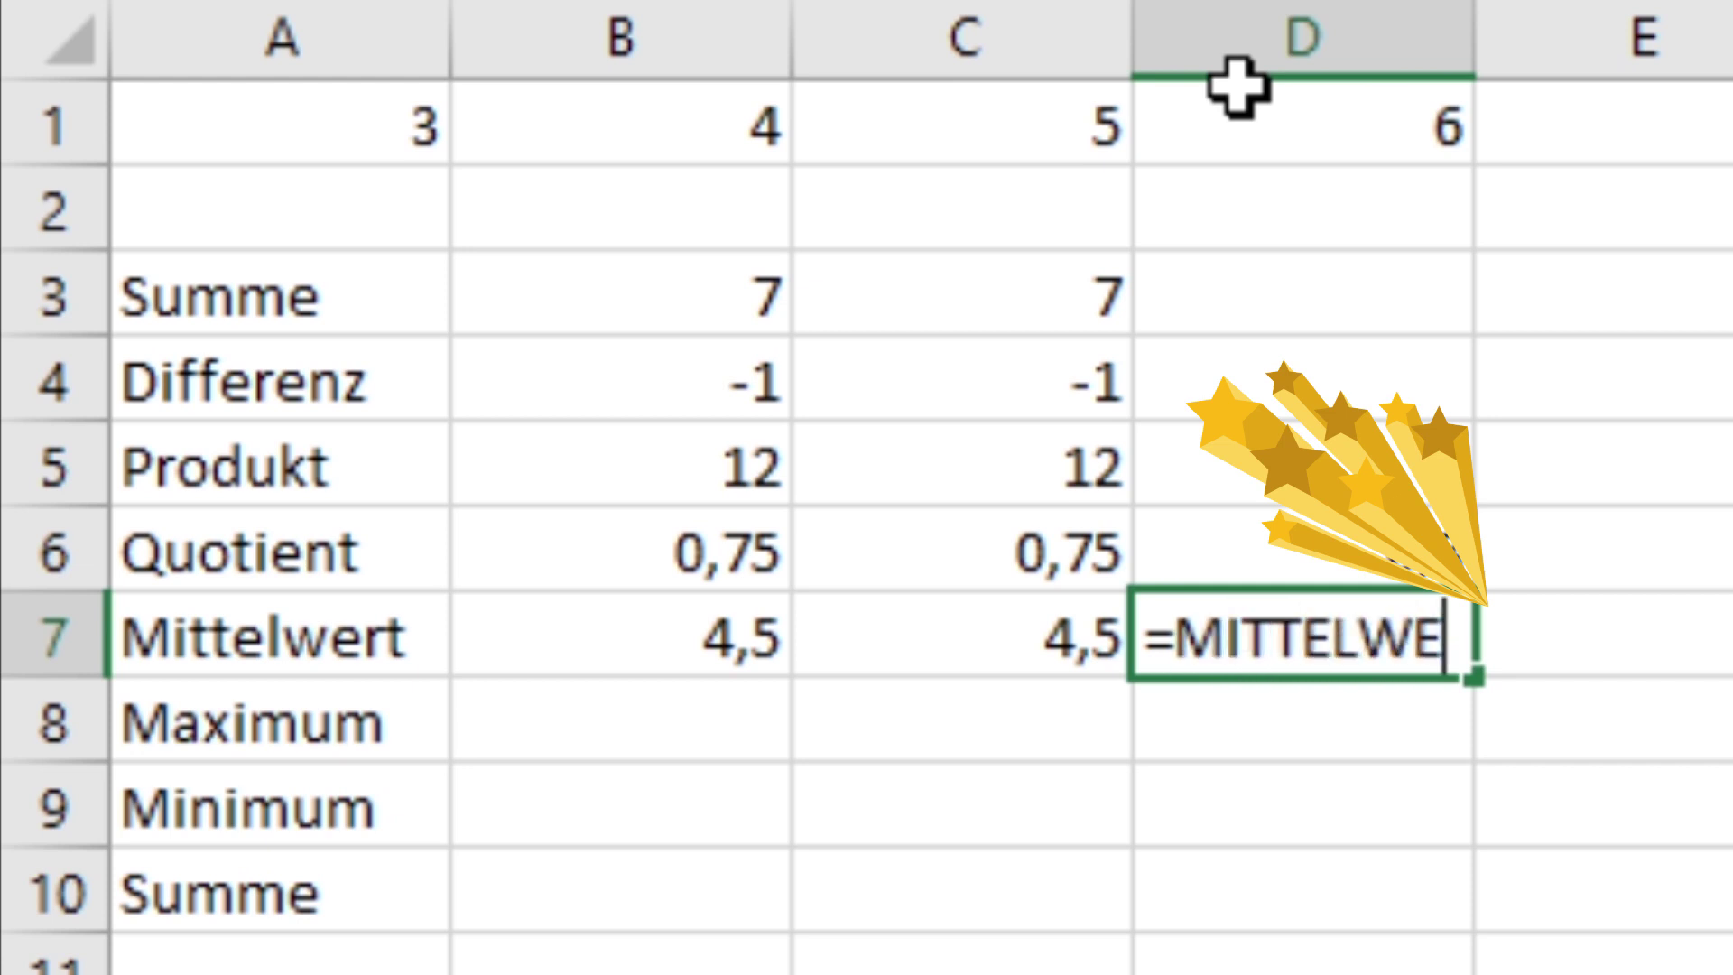
pyautogui.write('RT(A')
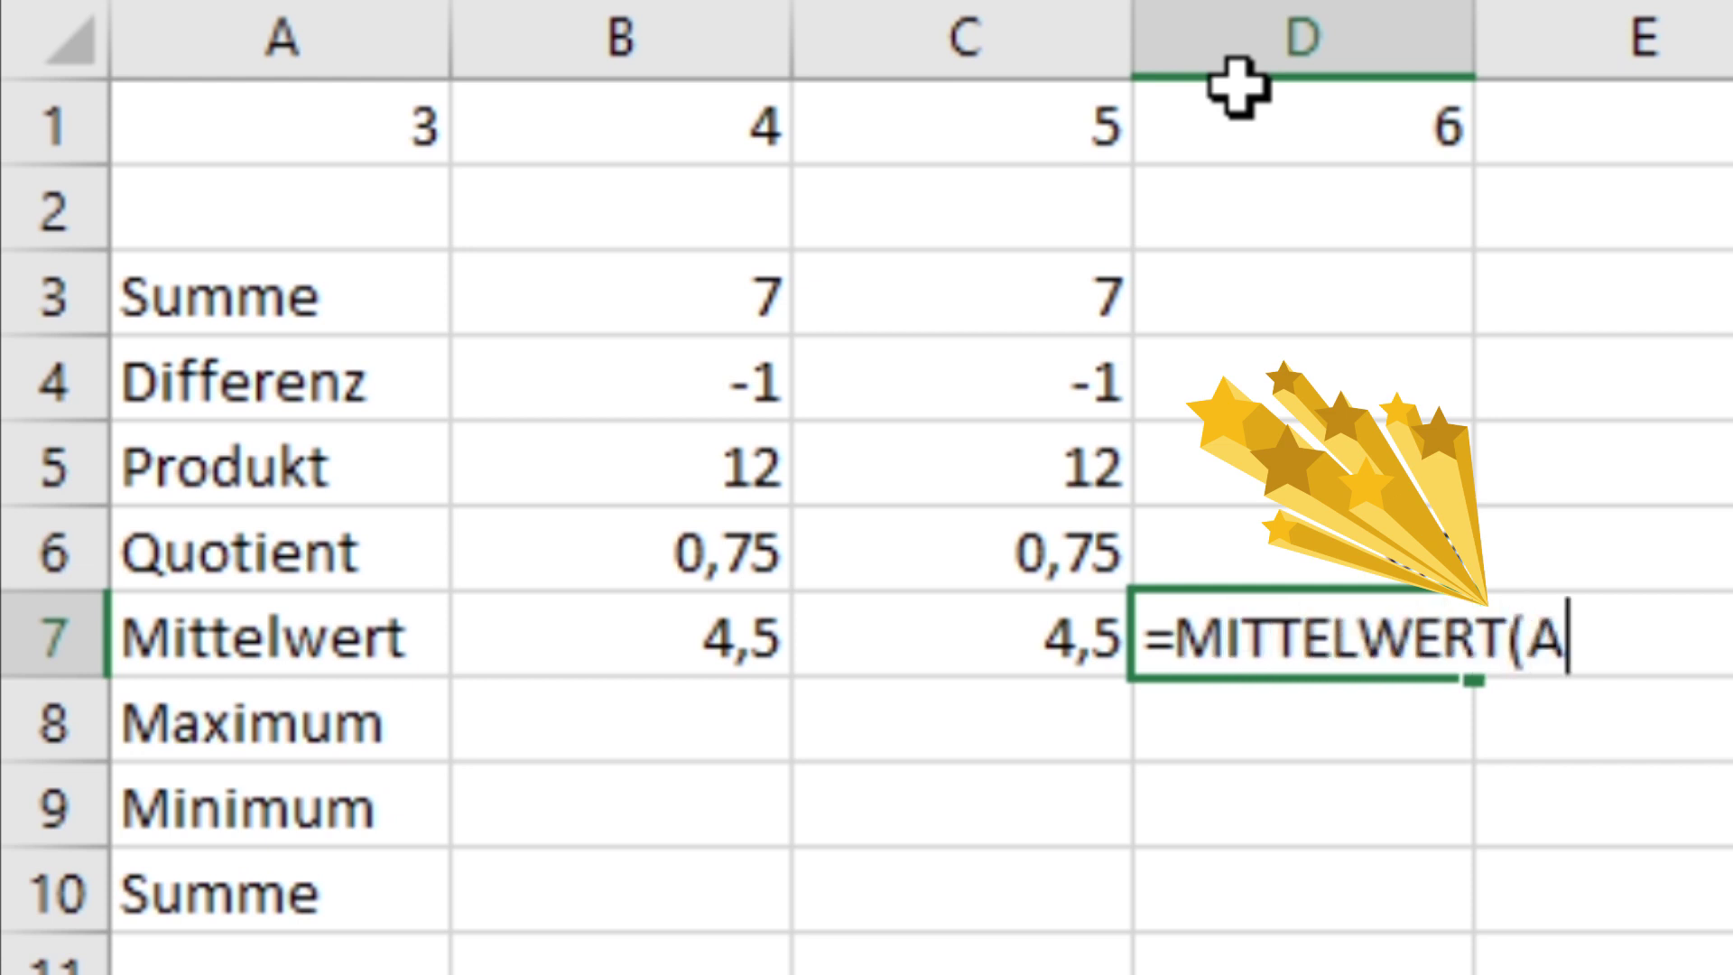
pyautogui.write('1:D')
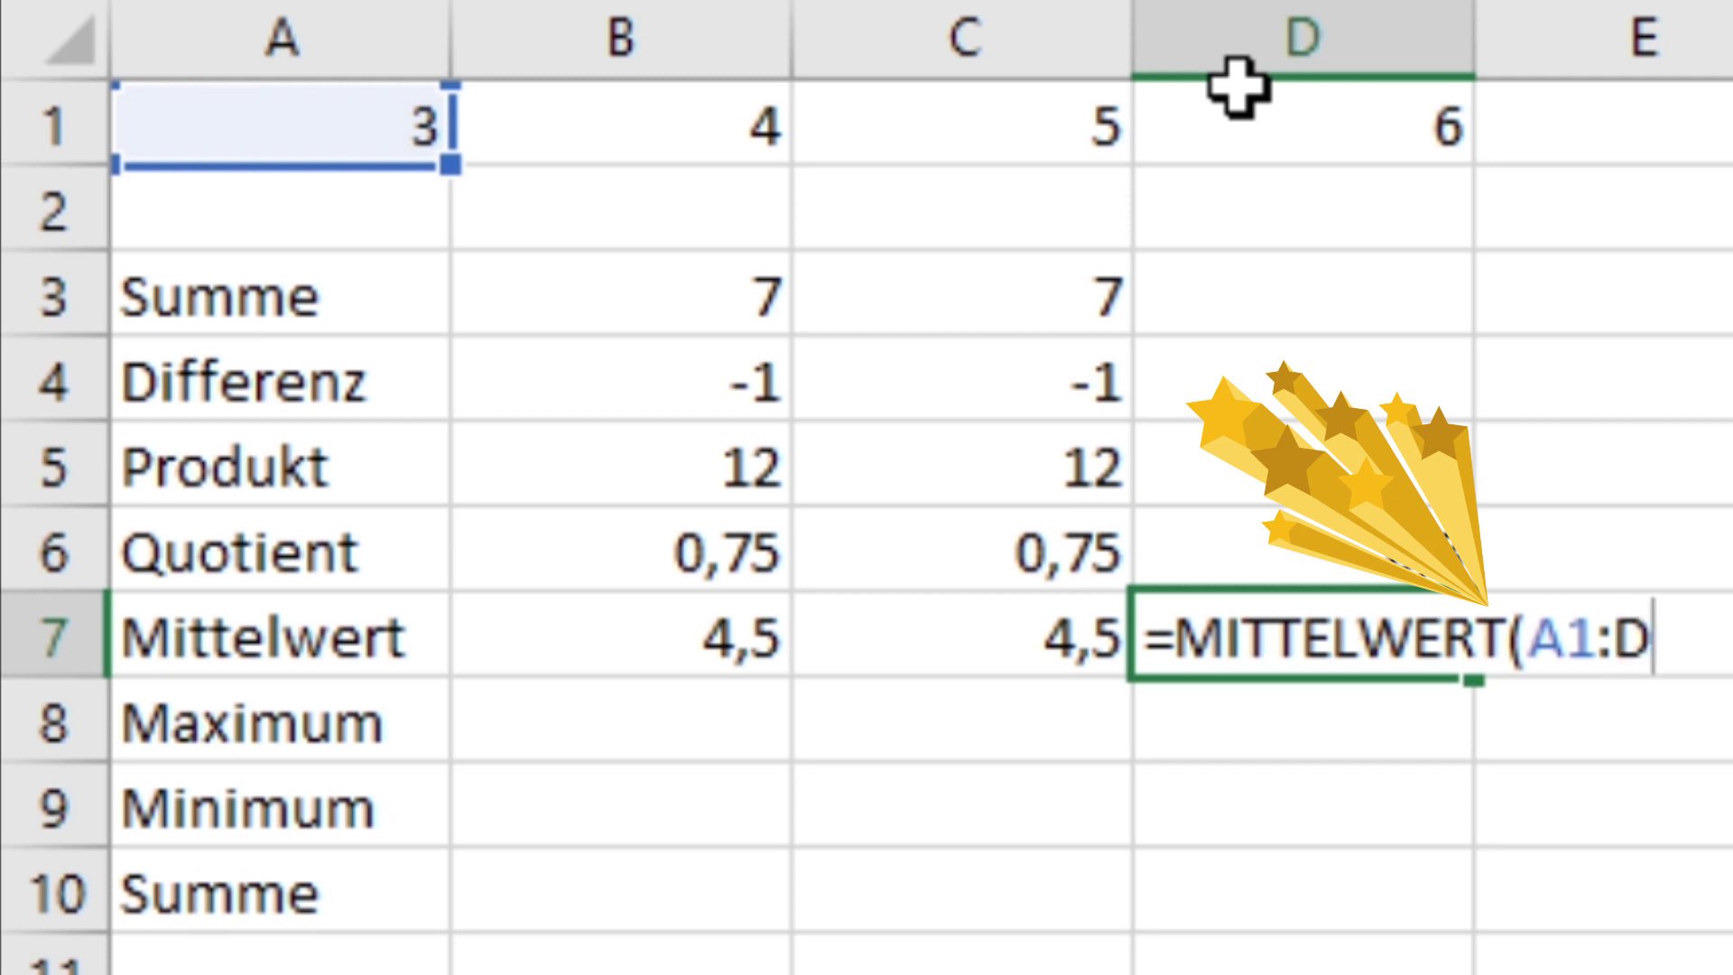
pyautogui.write('1)')
pyautogui.press('Return')
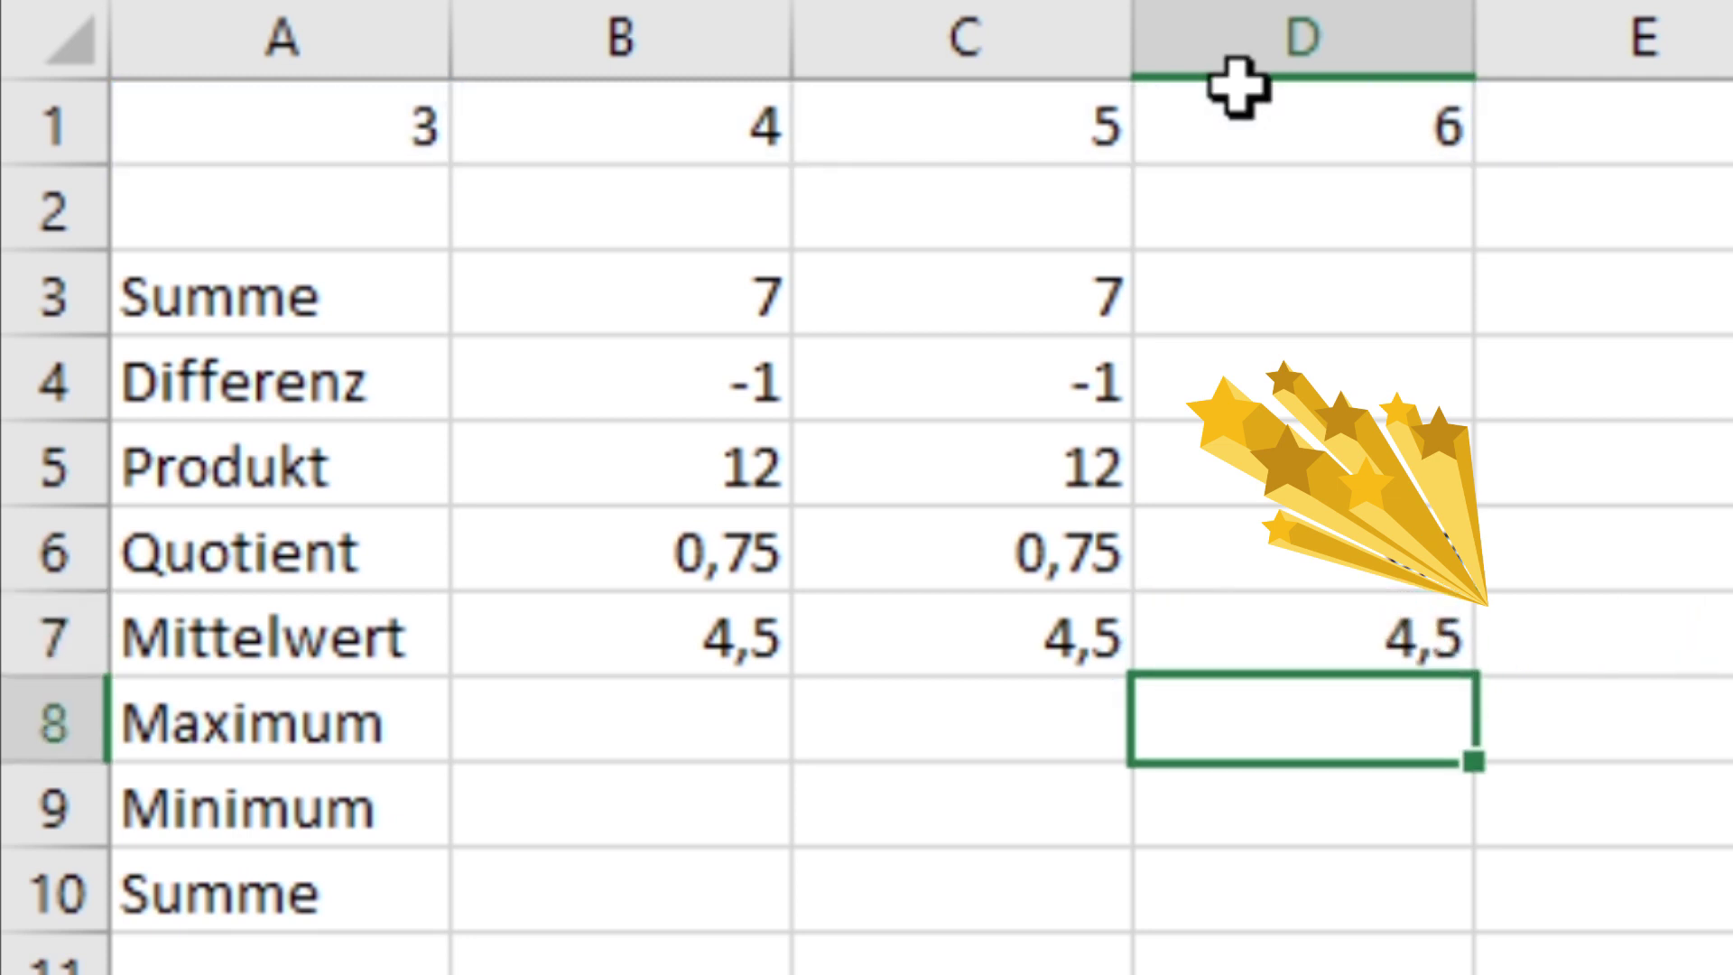
pyautogui.press('Left')
pyautogui.press('Left')
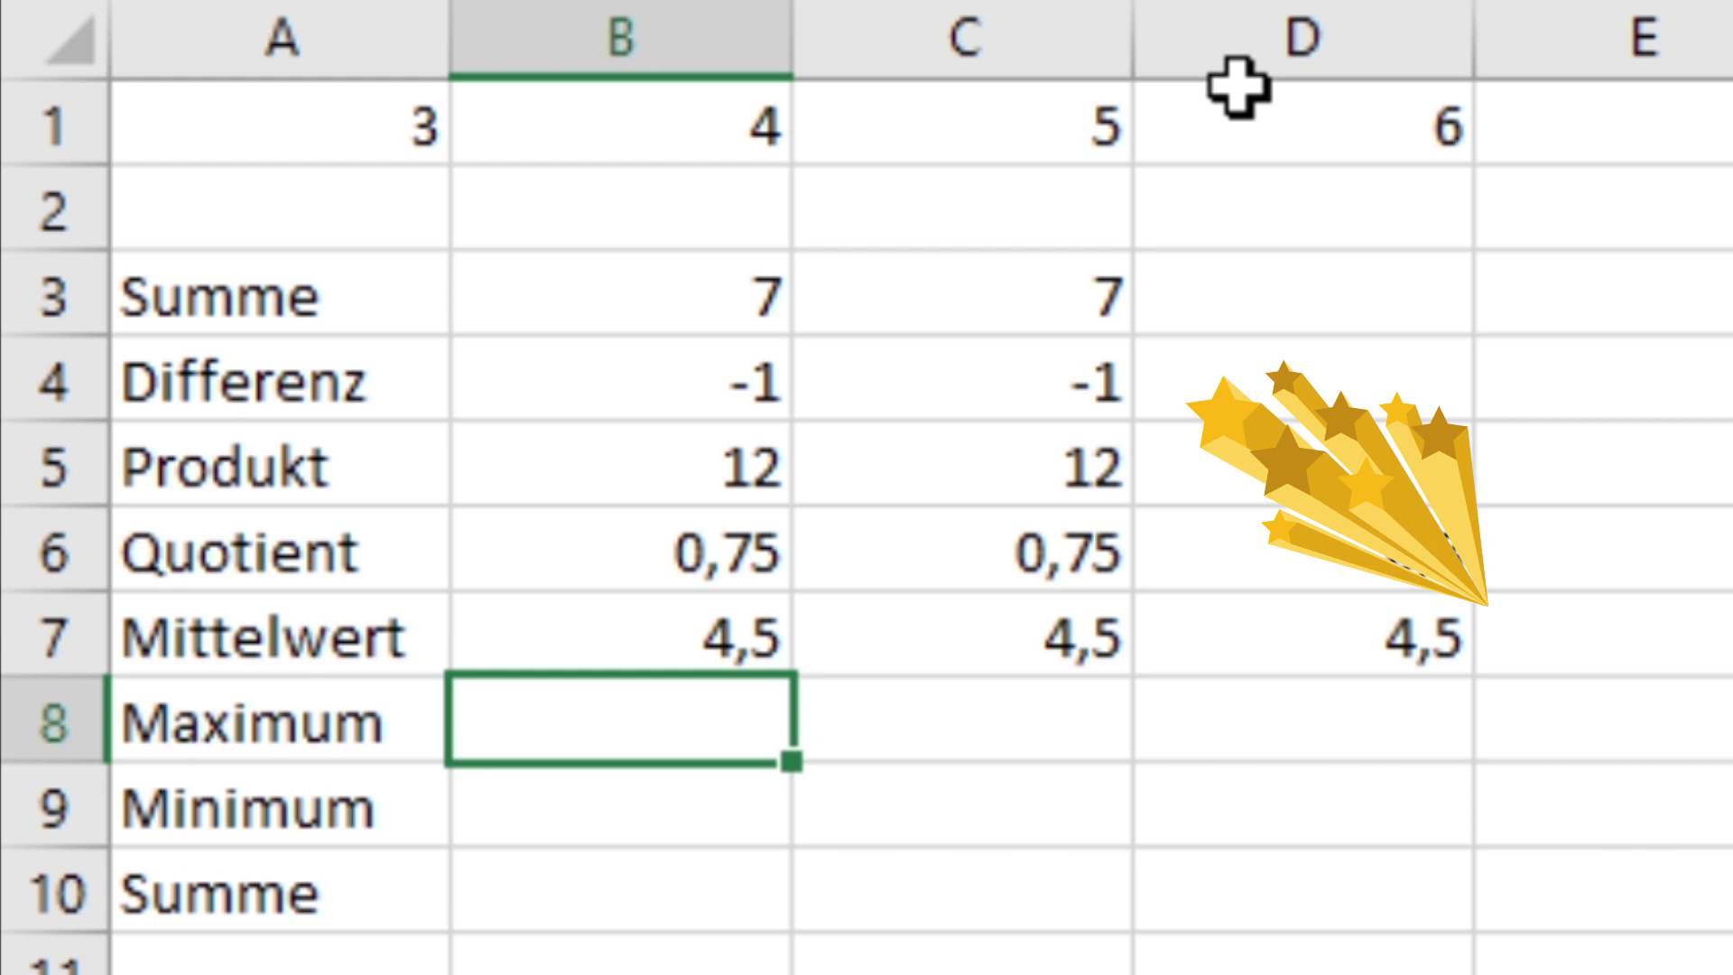
# Enter =MAX(A1:D1) in B8 and =MIN(A1:D1) in B9, giving 6 and 3
pyautogui.write('=M')
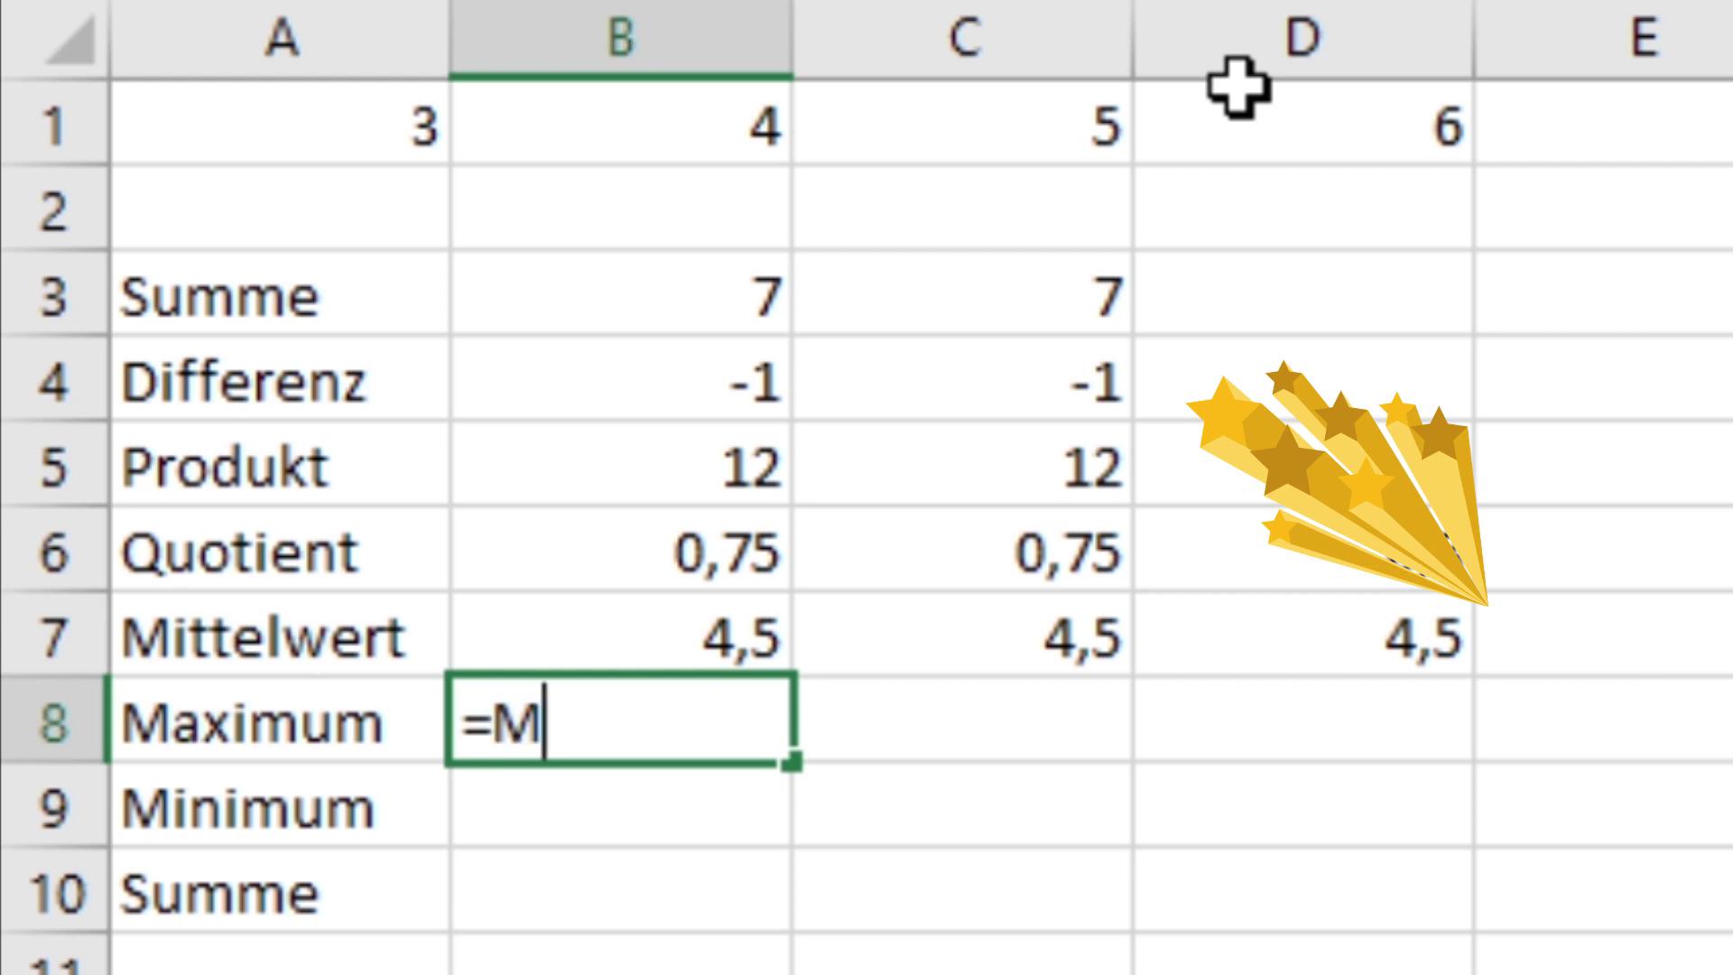
pyautogui.write('AX(D')
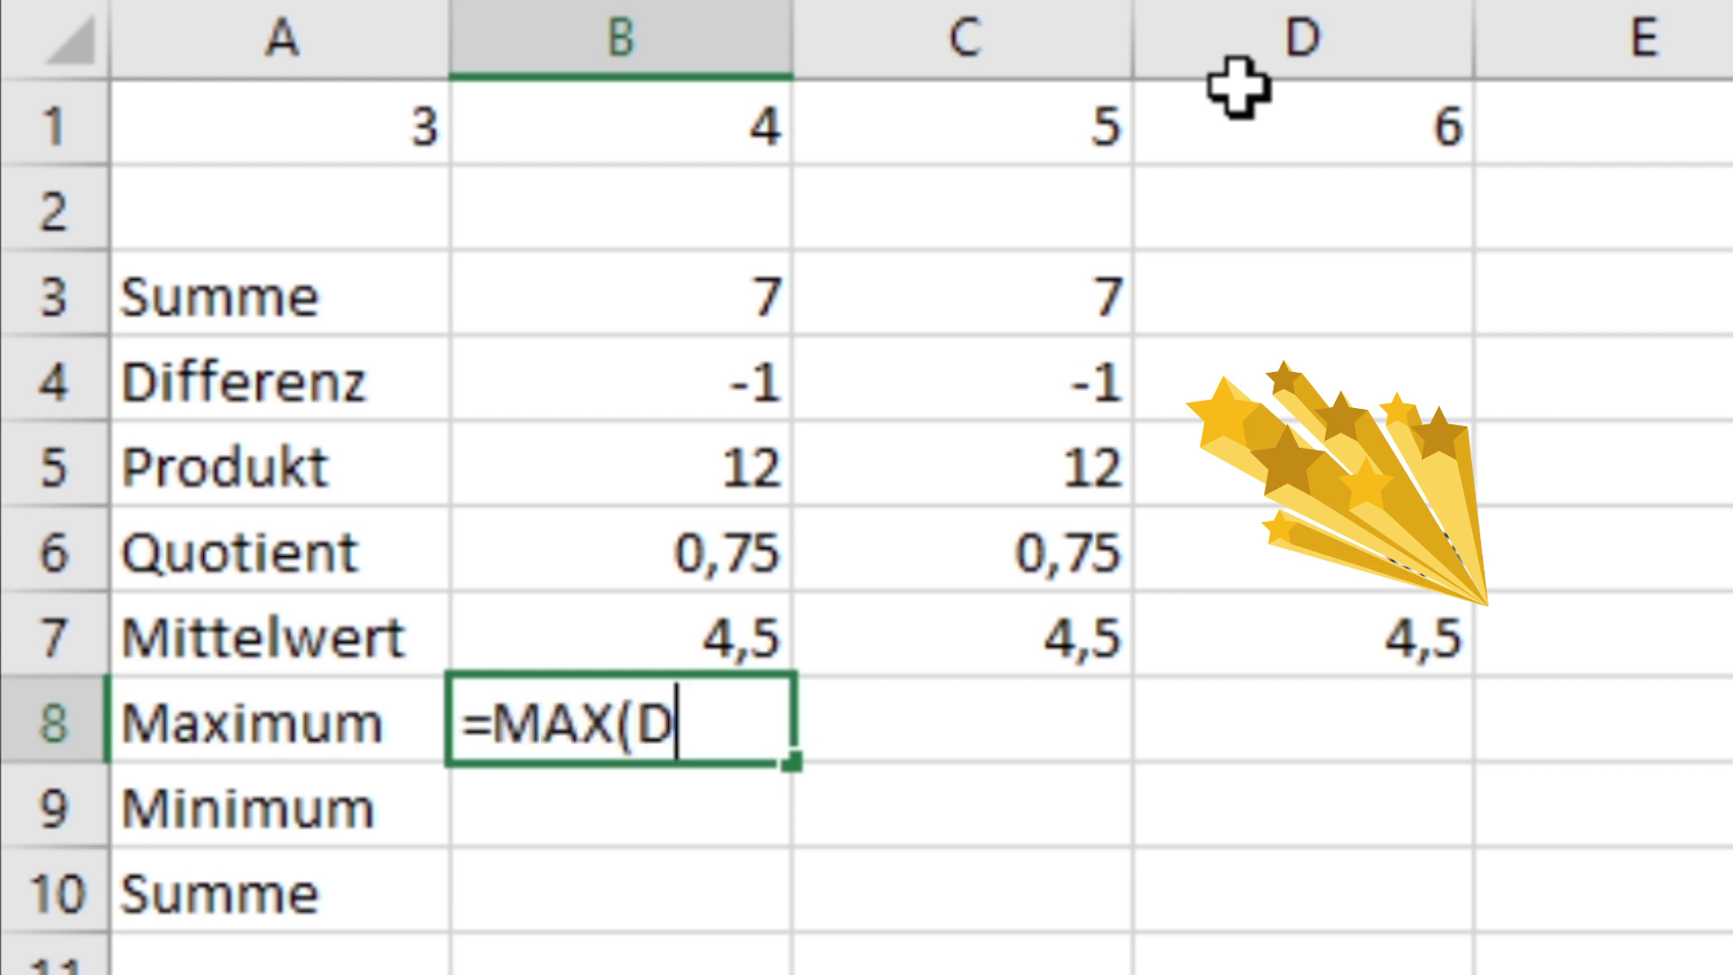
pyautogui.press('BackSpace')
pyautogui.write('A1:')
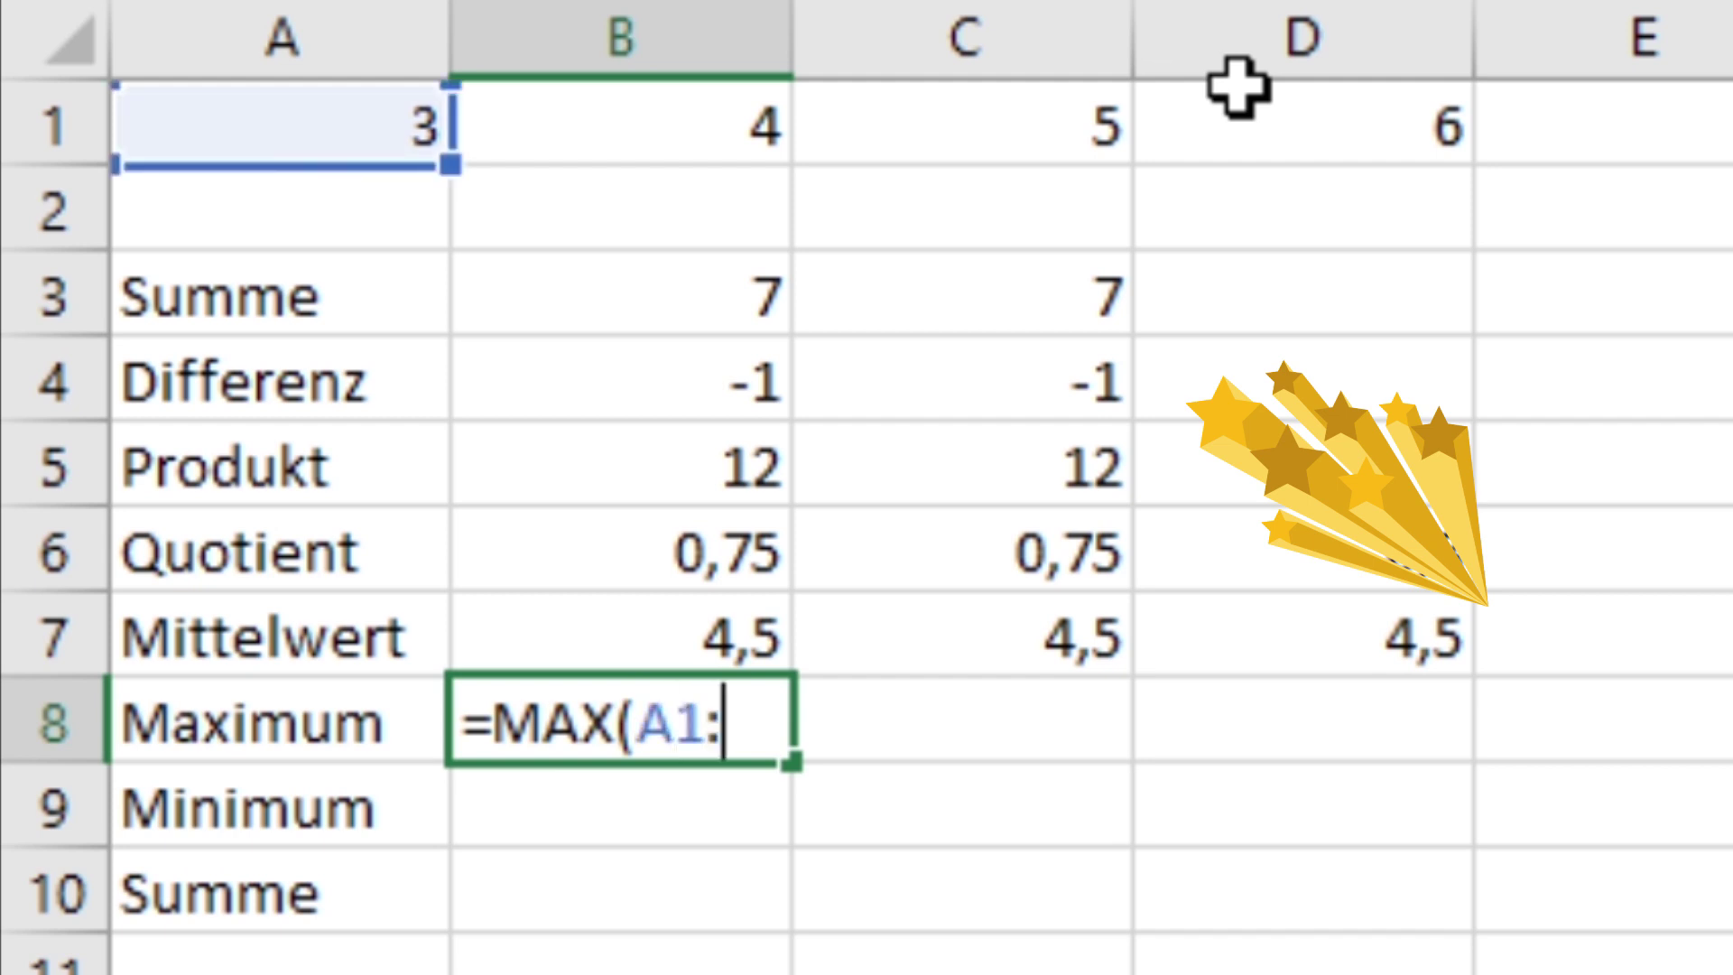
pyautogui.write('D1)')
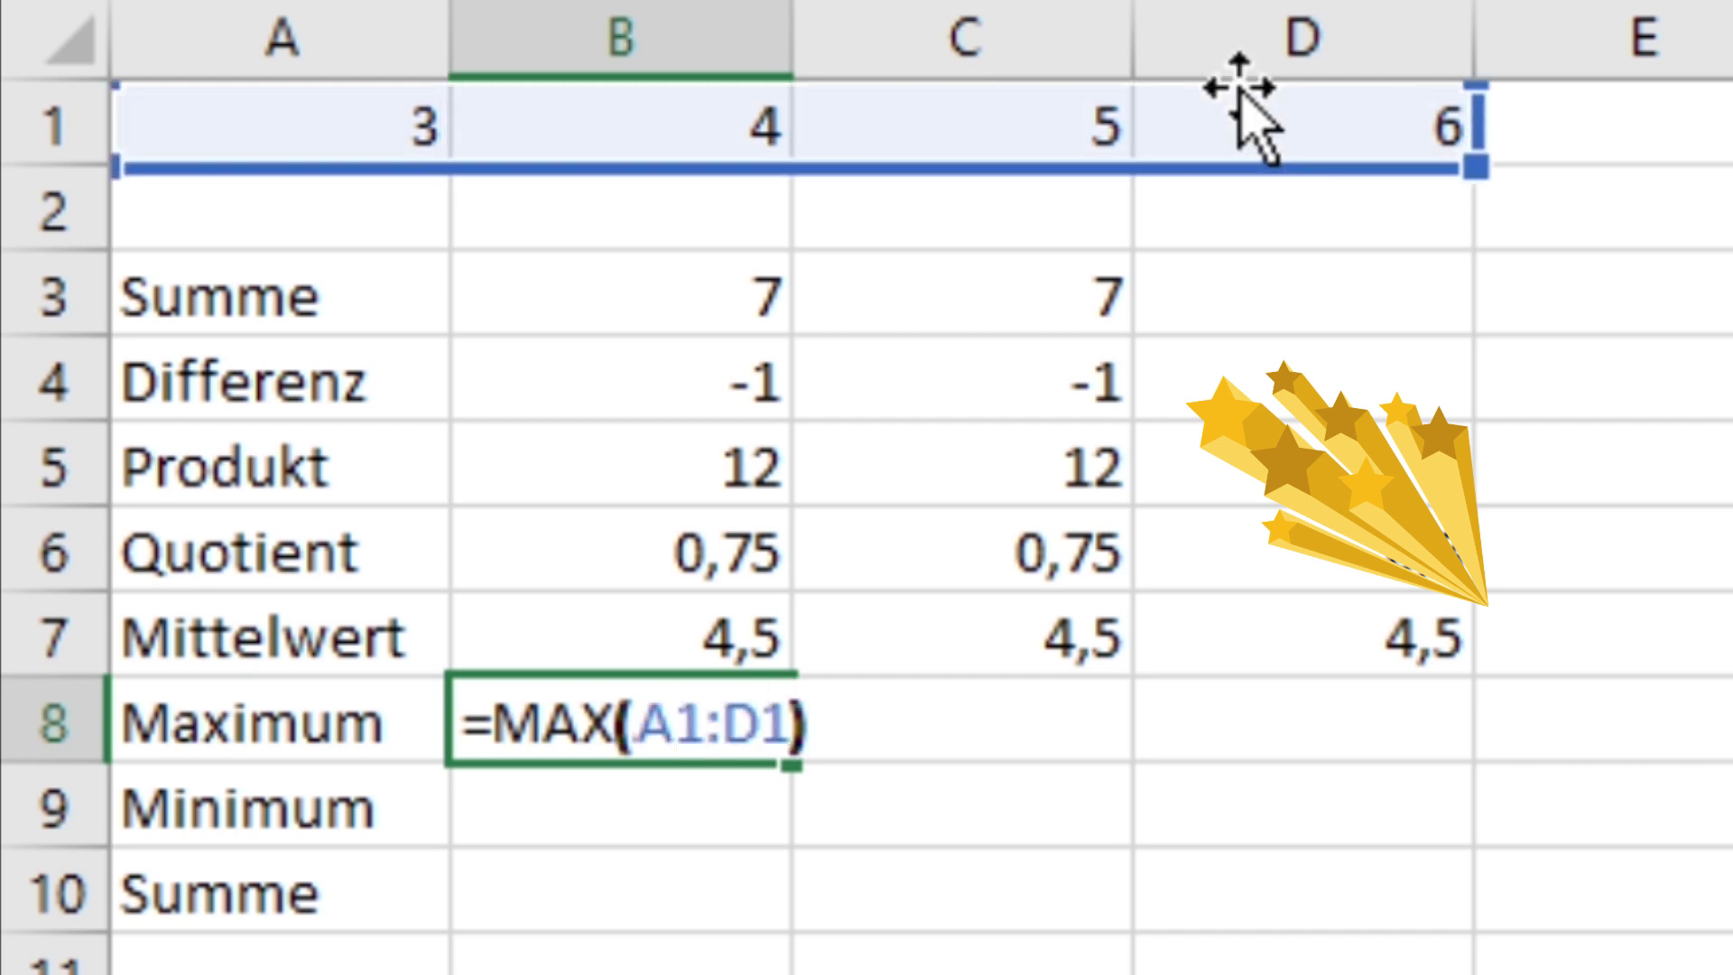
pyautogui.press('Return')
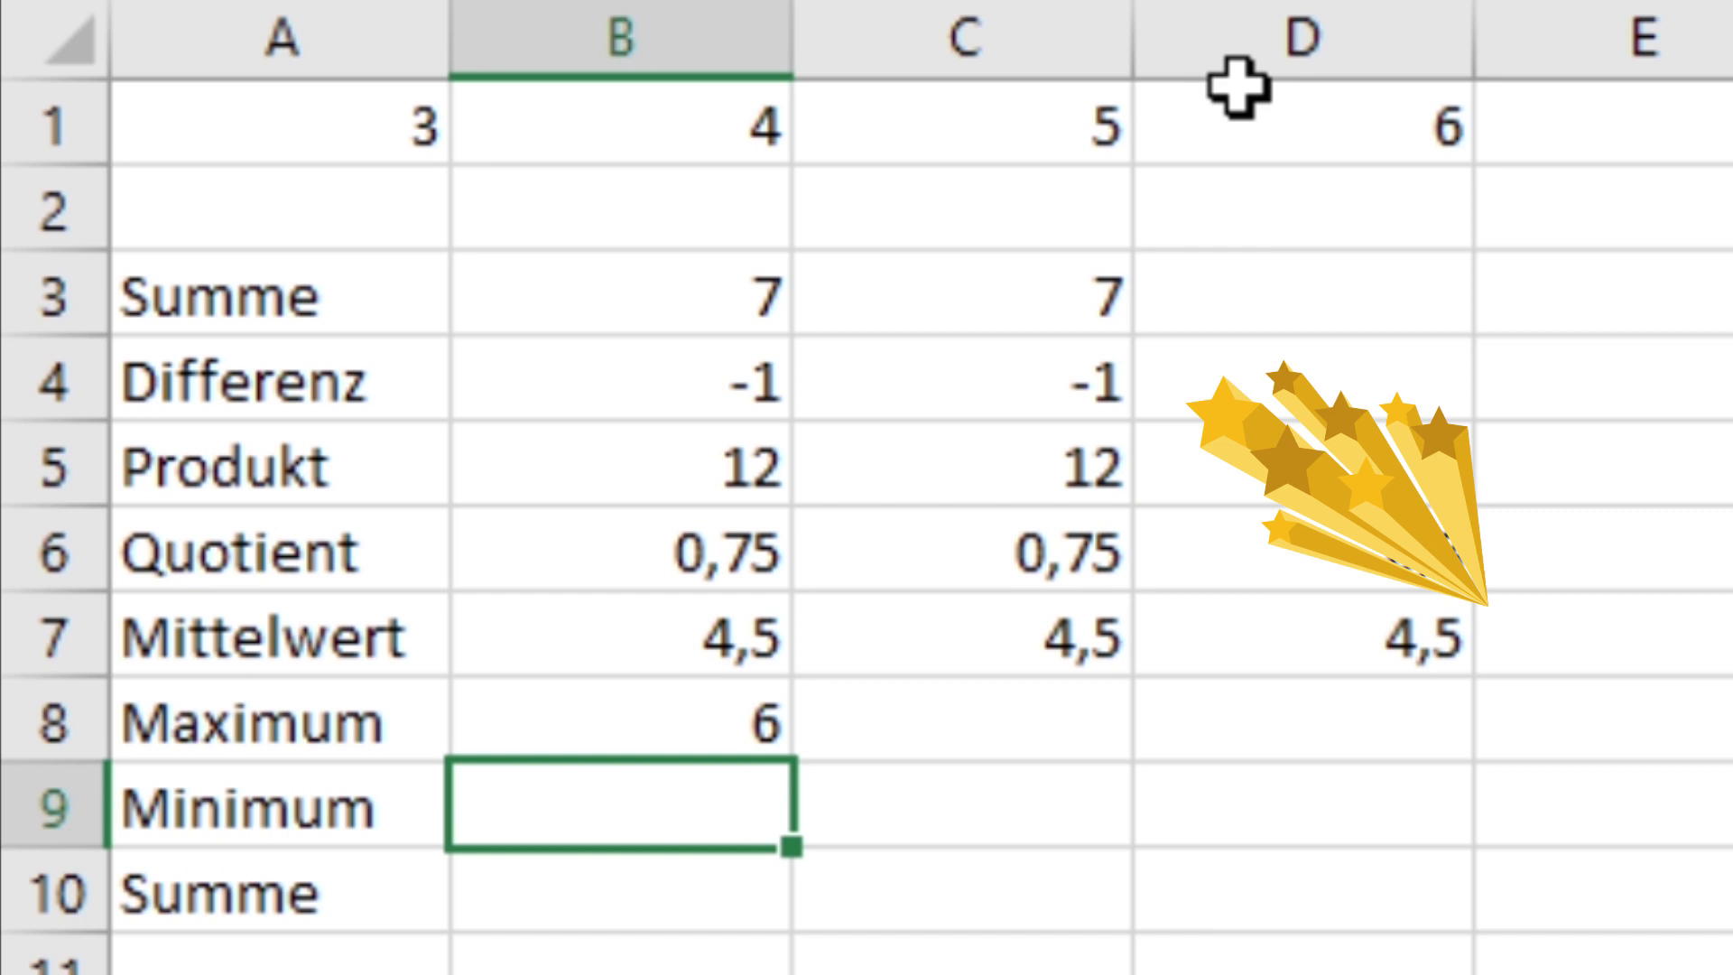
pyautogui.write('=')
pyautogui.write('MIN(A1:D1)')
pyautogui.press('Return')
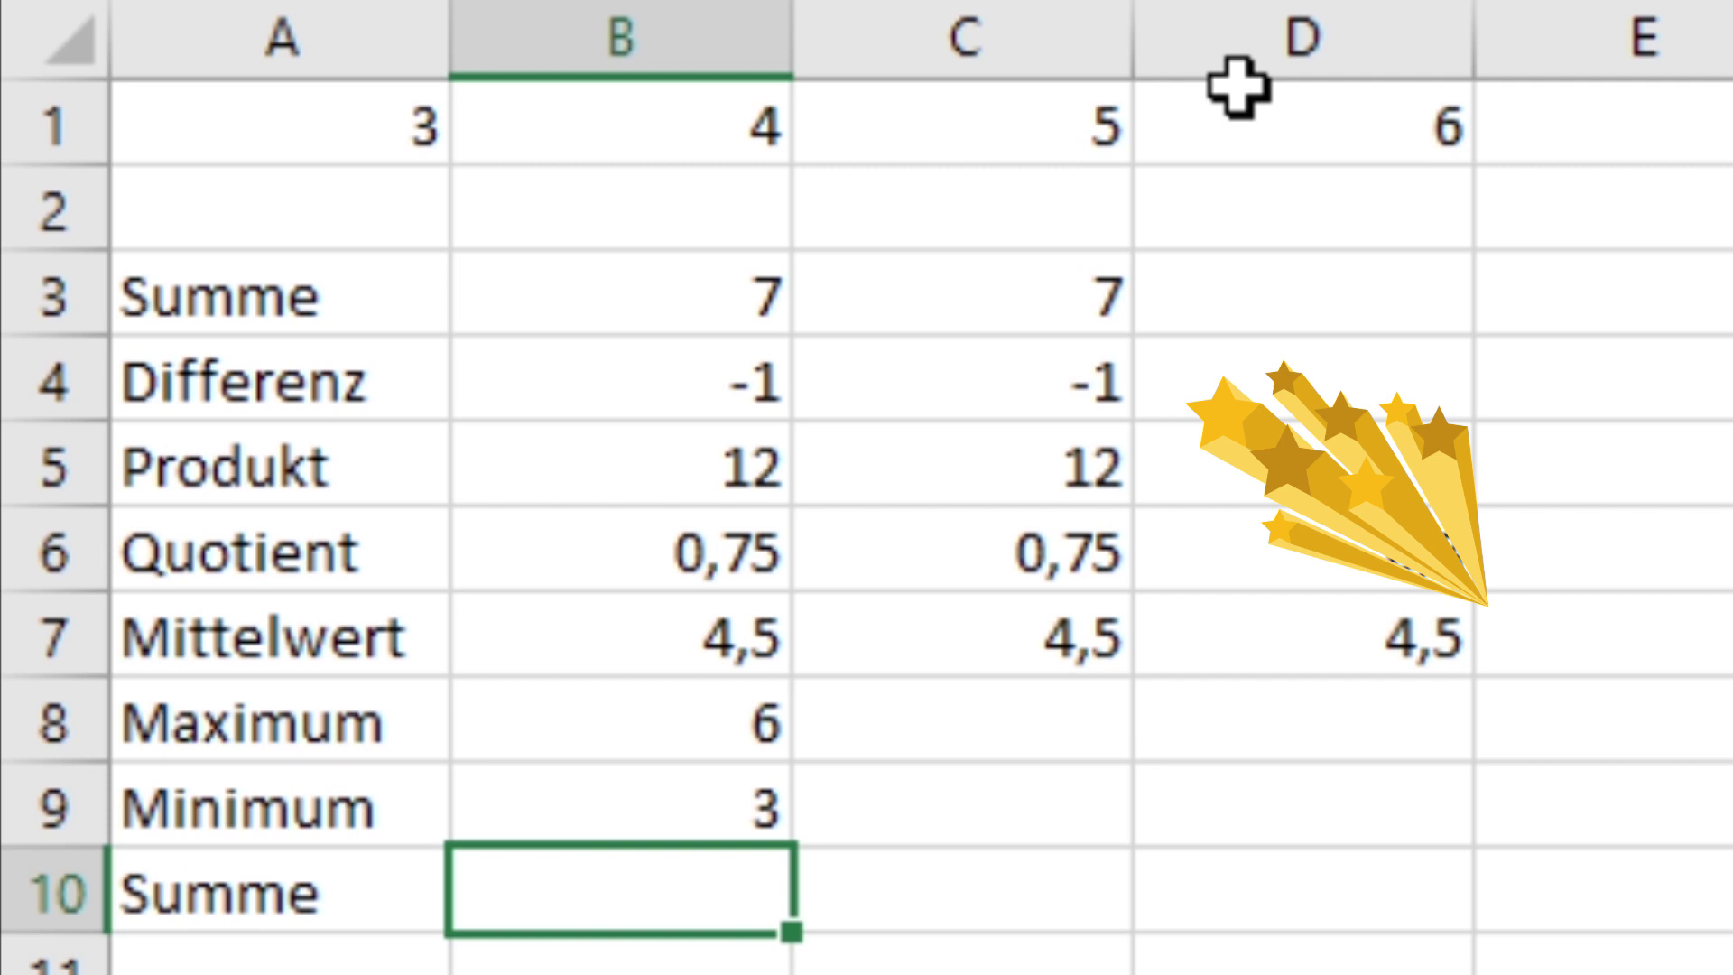
# Enter =SUMME(A1:D1) in B10 to total 18
pyautogui.write('=')
pyautogui.write('SUMME(A1:')
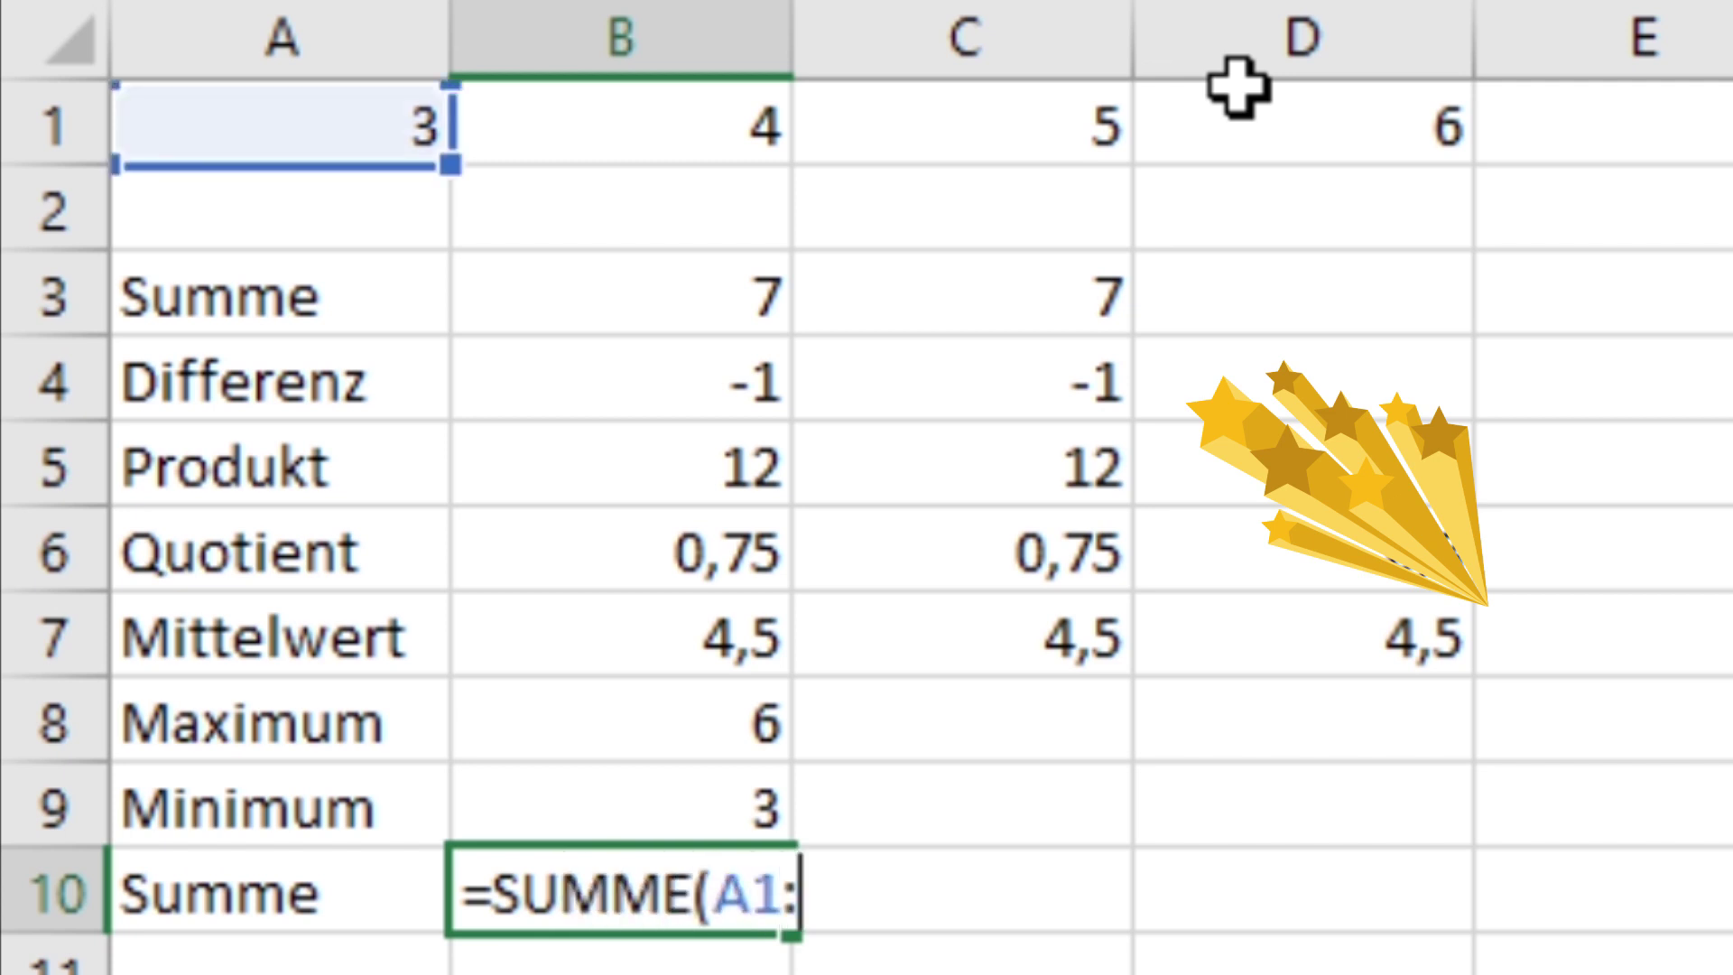
pyautogui.write('D1)')
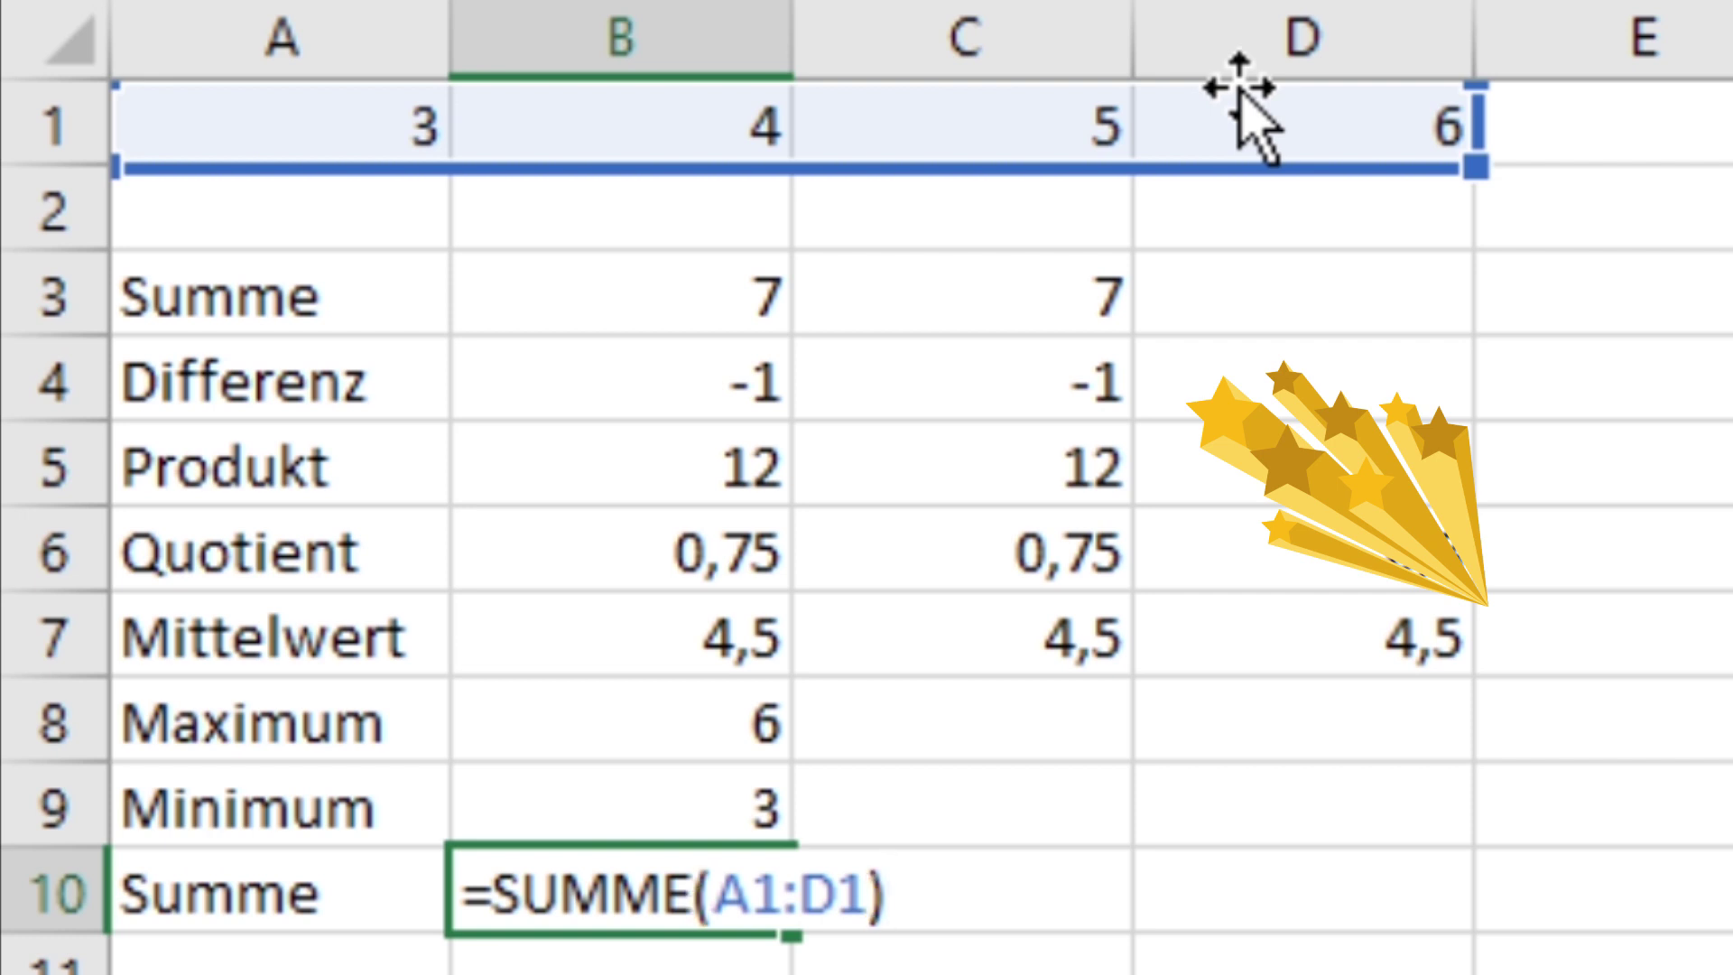
pyautogui.press('Return')
pyautogui.press('Up')
pyautogui.press('Right')
pyautogui.write('=SU')
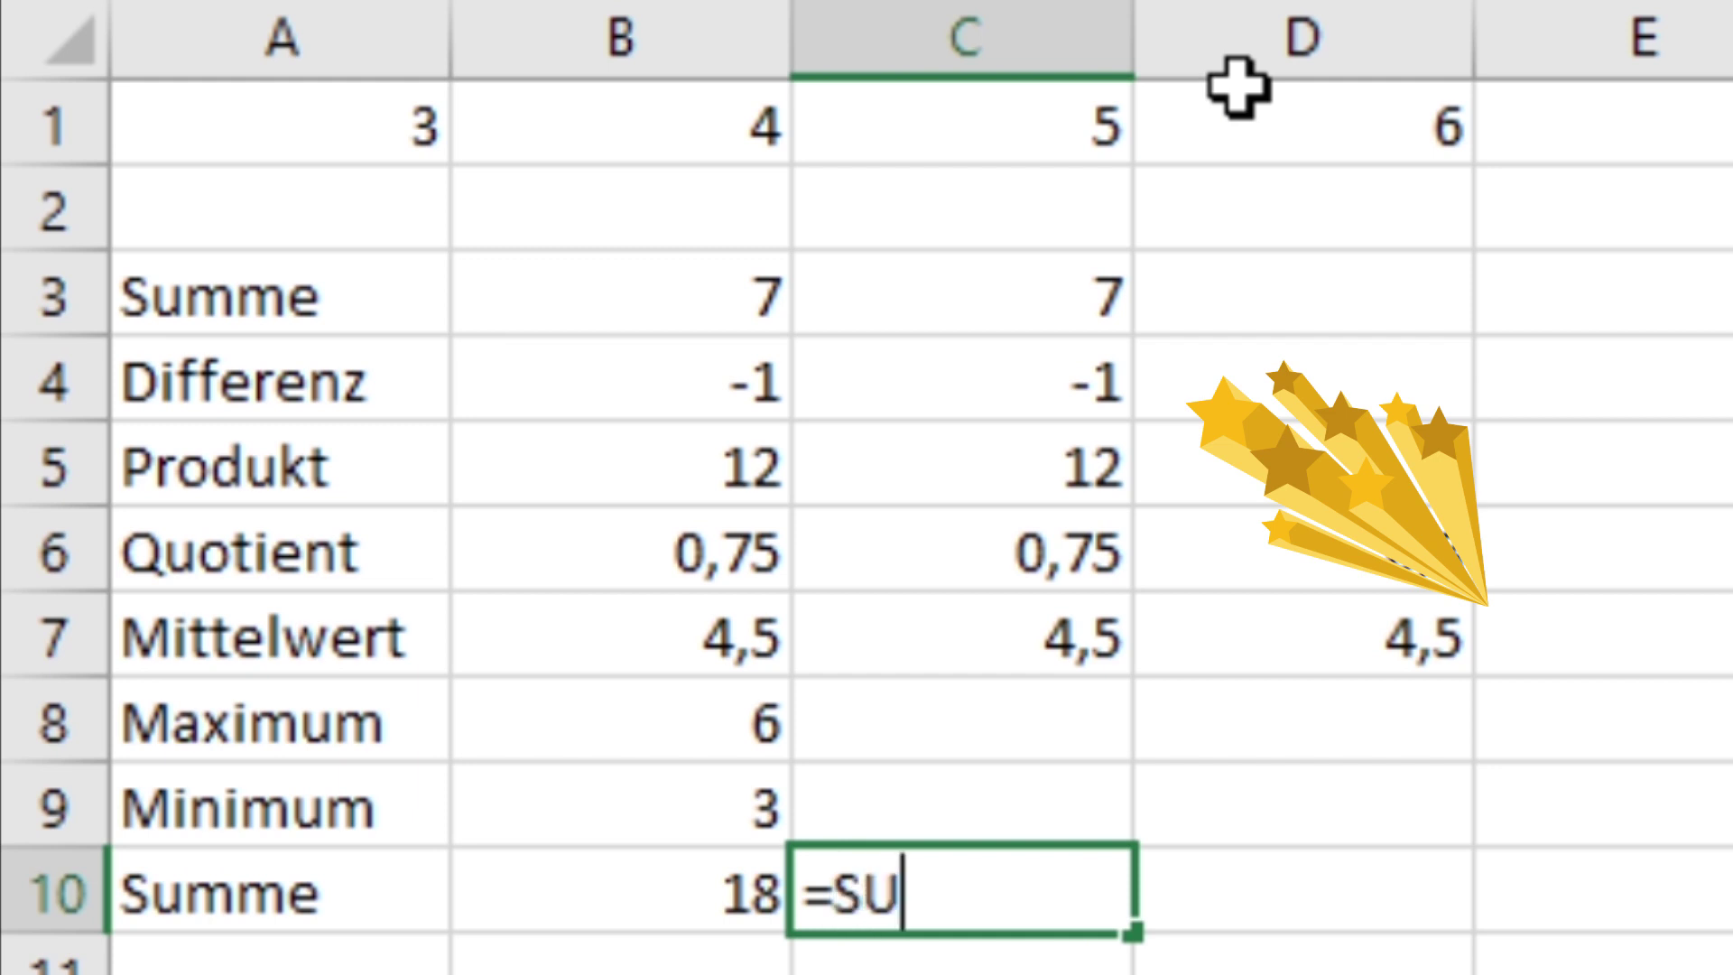
pyautogui.write('MME(A1;d1')
# Complete C10 as =SUMME(A1;B1;C1;D1), which also totals 18
pyautogui.press('BackSpace')
pyautogui.press('BackSpace')
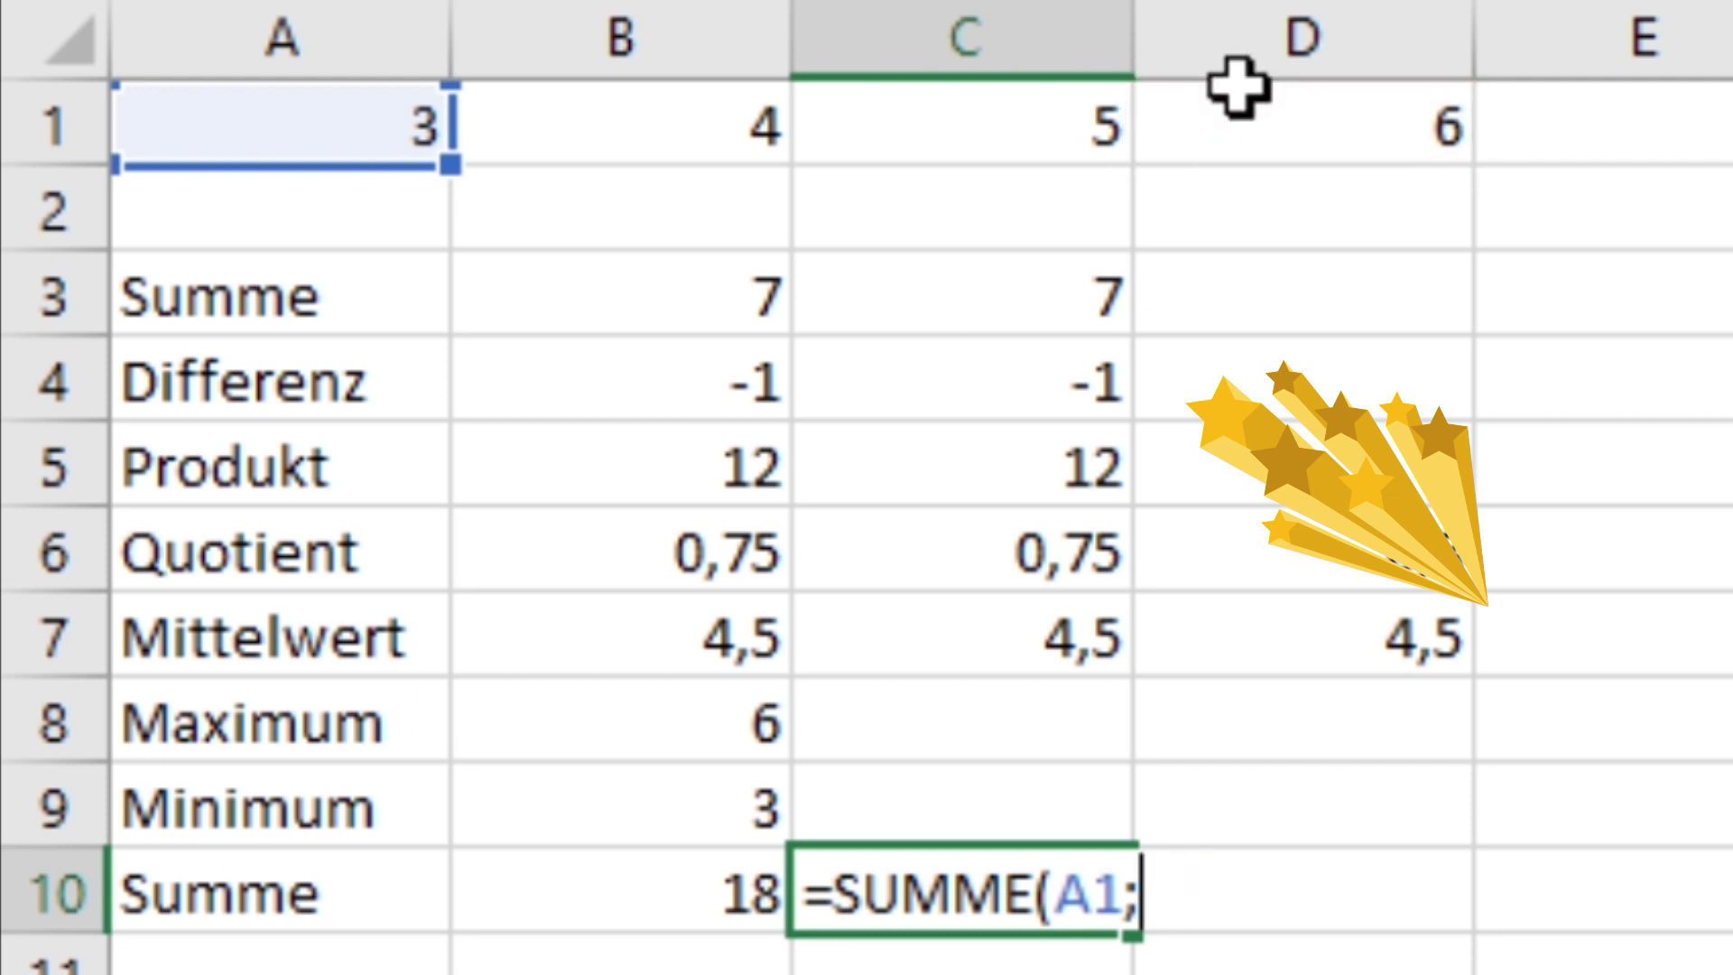
pyautogui.write('b1;c1;')
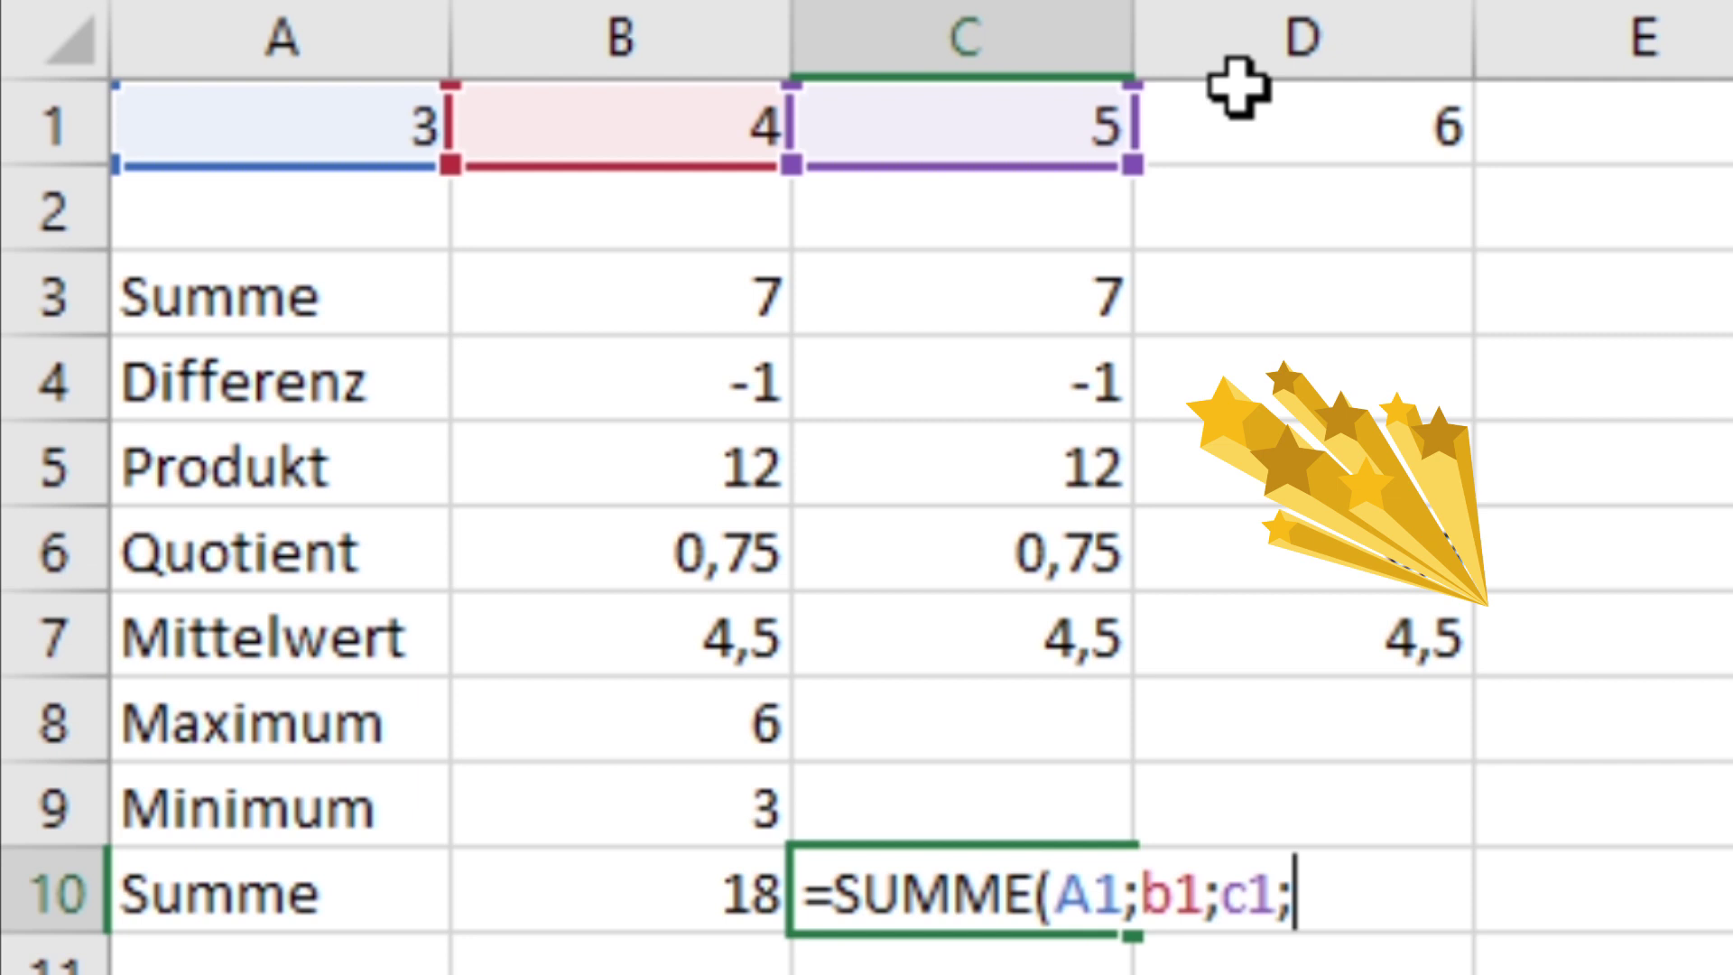
pyautogui.write('d1)')
pyautogui.press('Return')
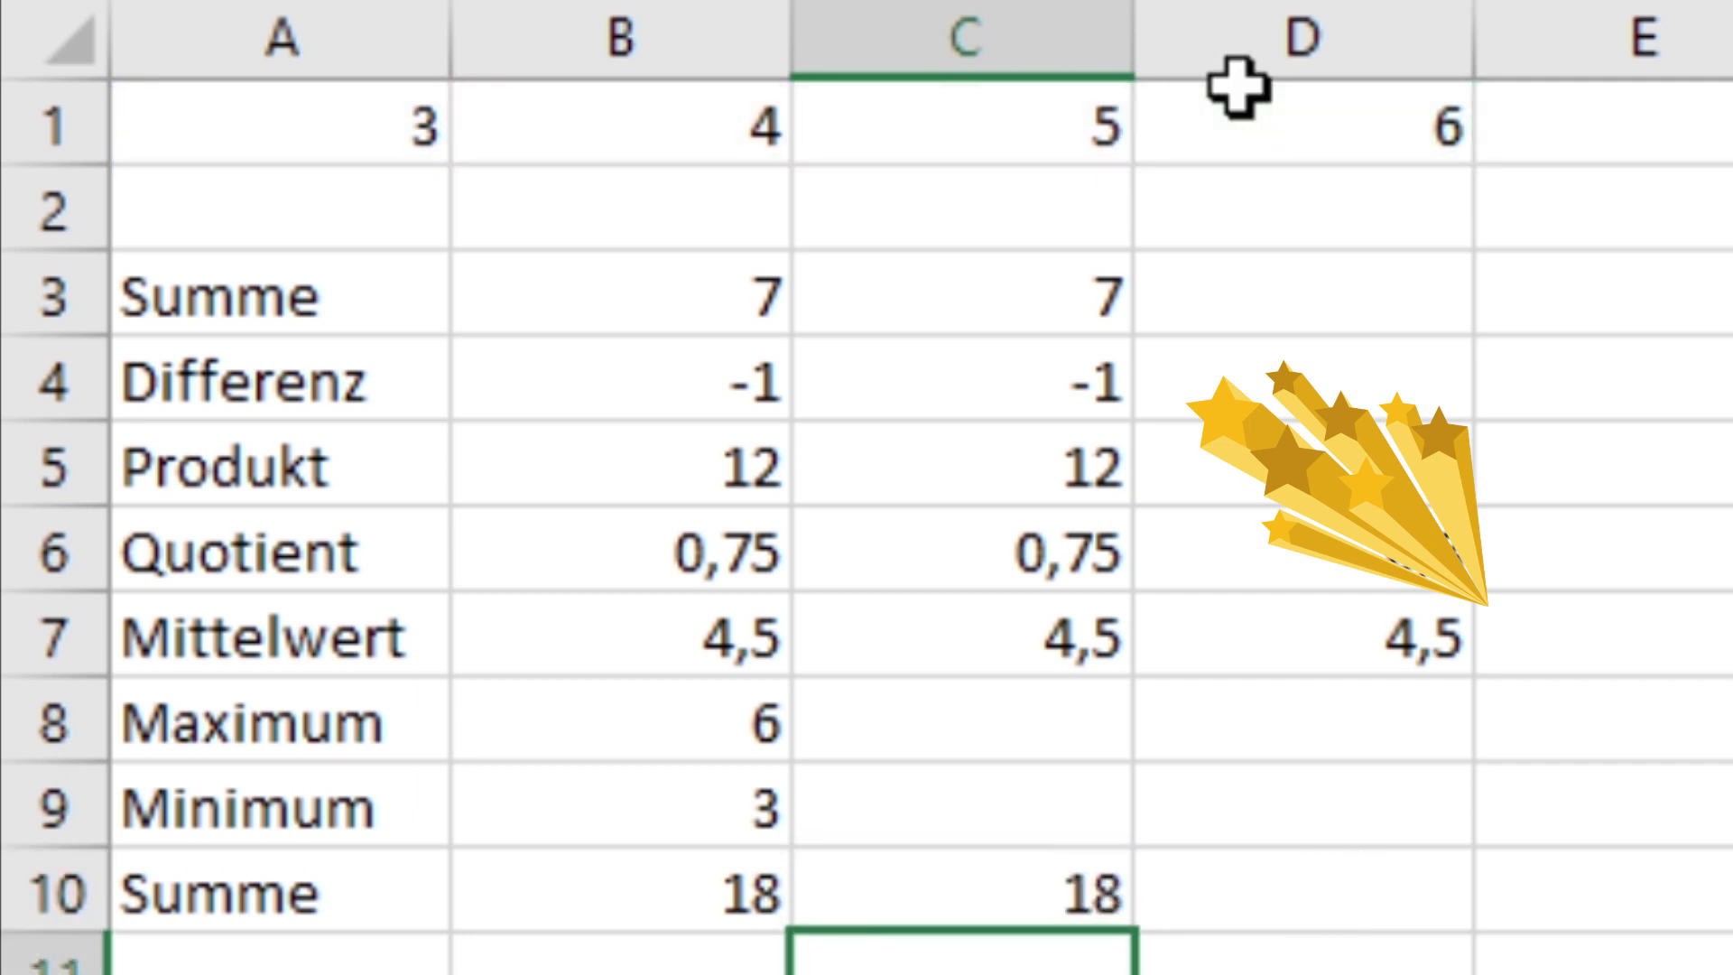